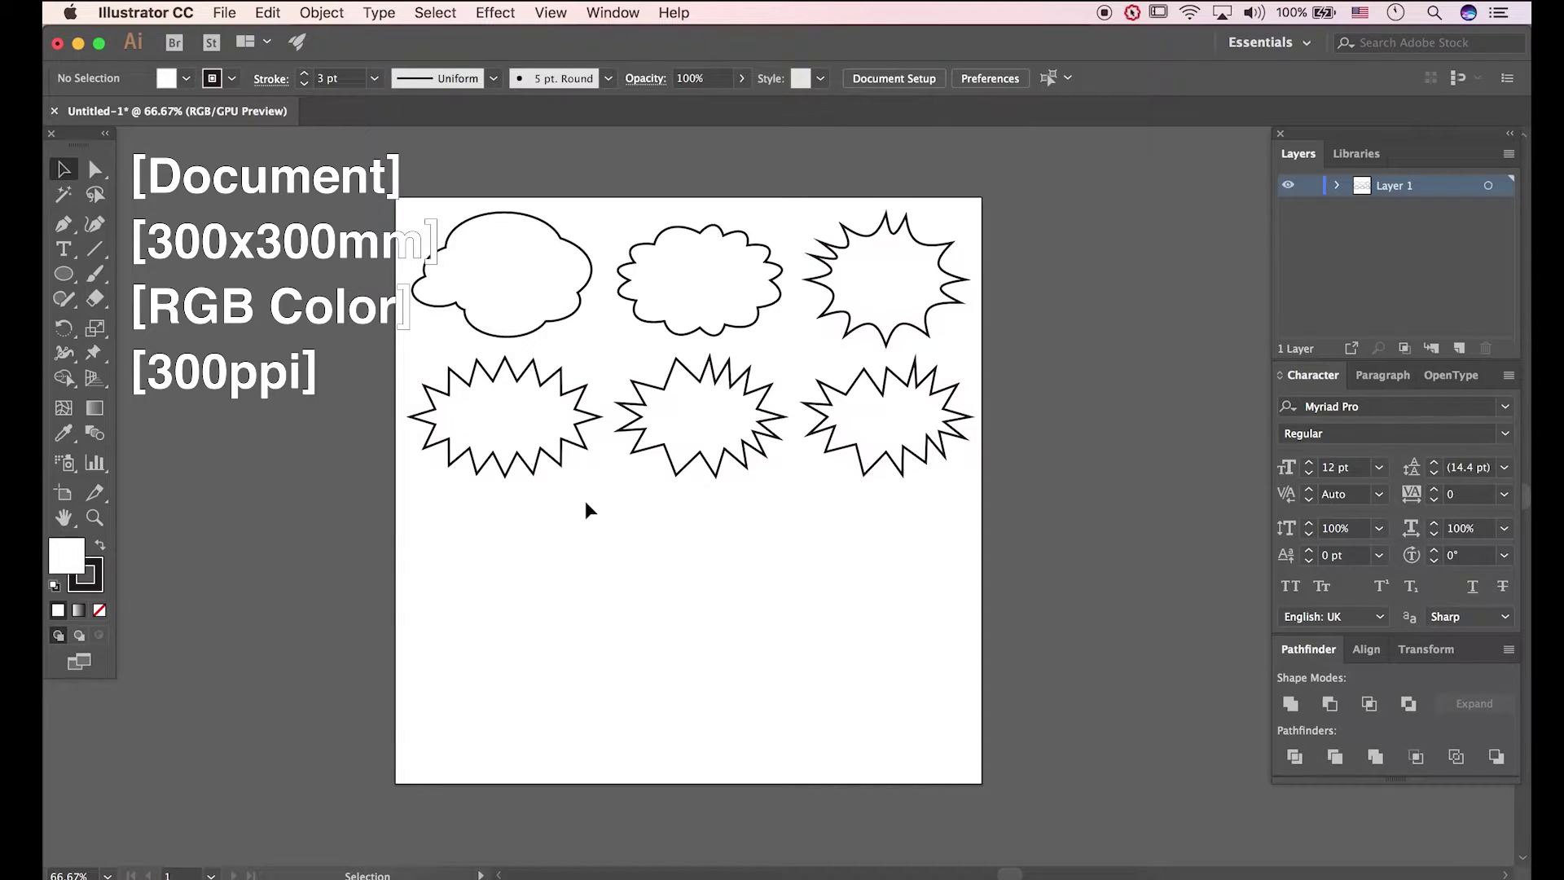
- Draw an ellipse below the first row of bubbles and Alt-drag an overlapping offset copy
key("super+equal")
left_click_drag(600, 307, 587, 348)
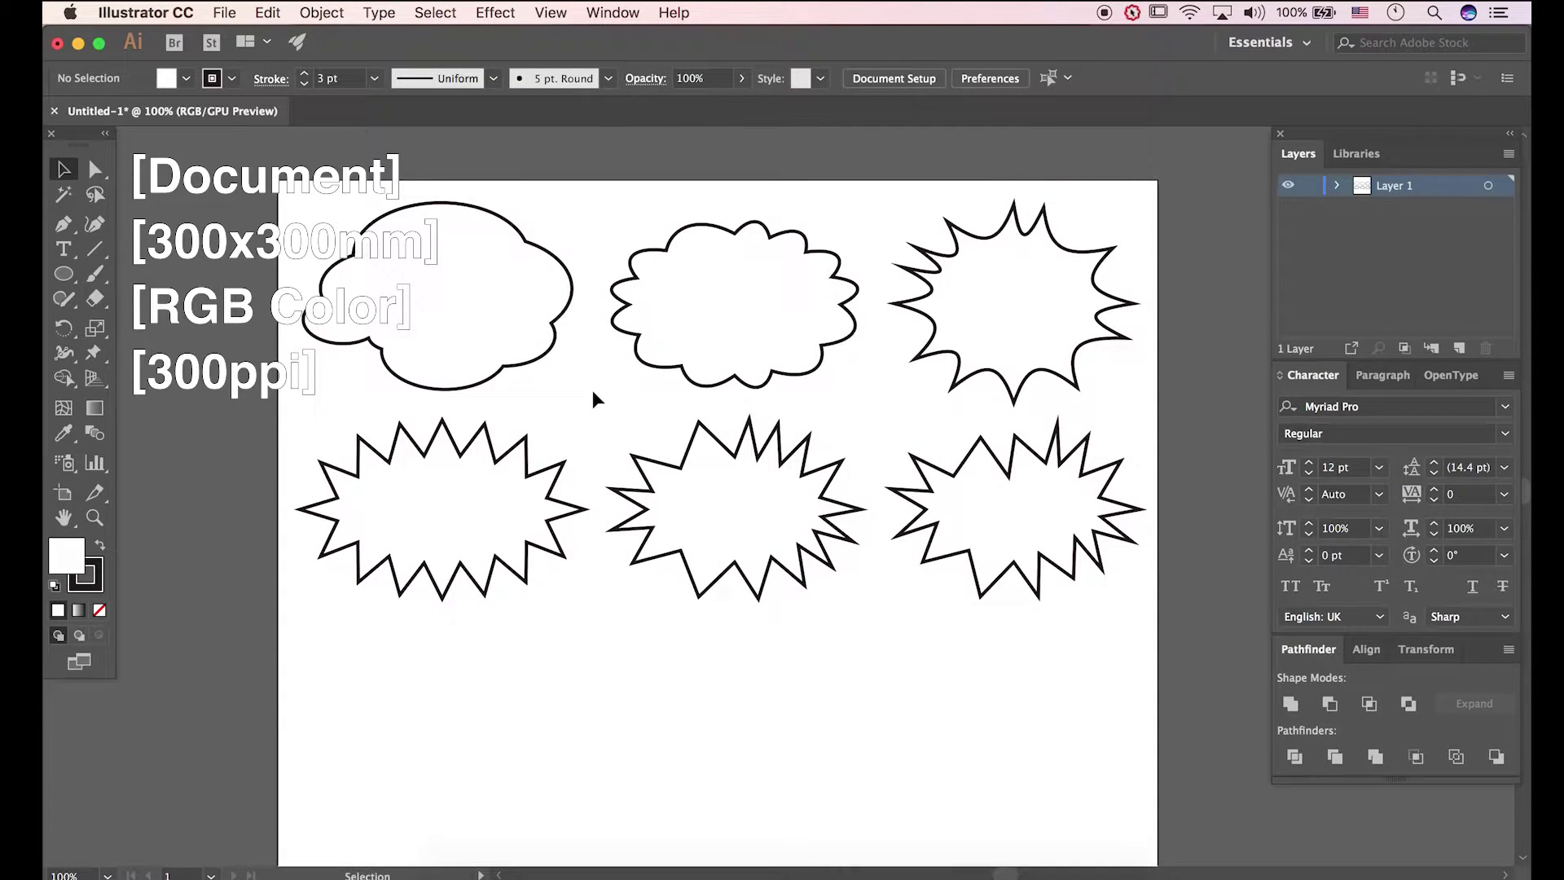
key("super+minus")
left_click_drag(600, 426, 607, 373)
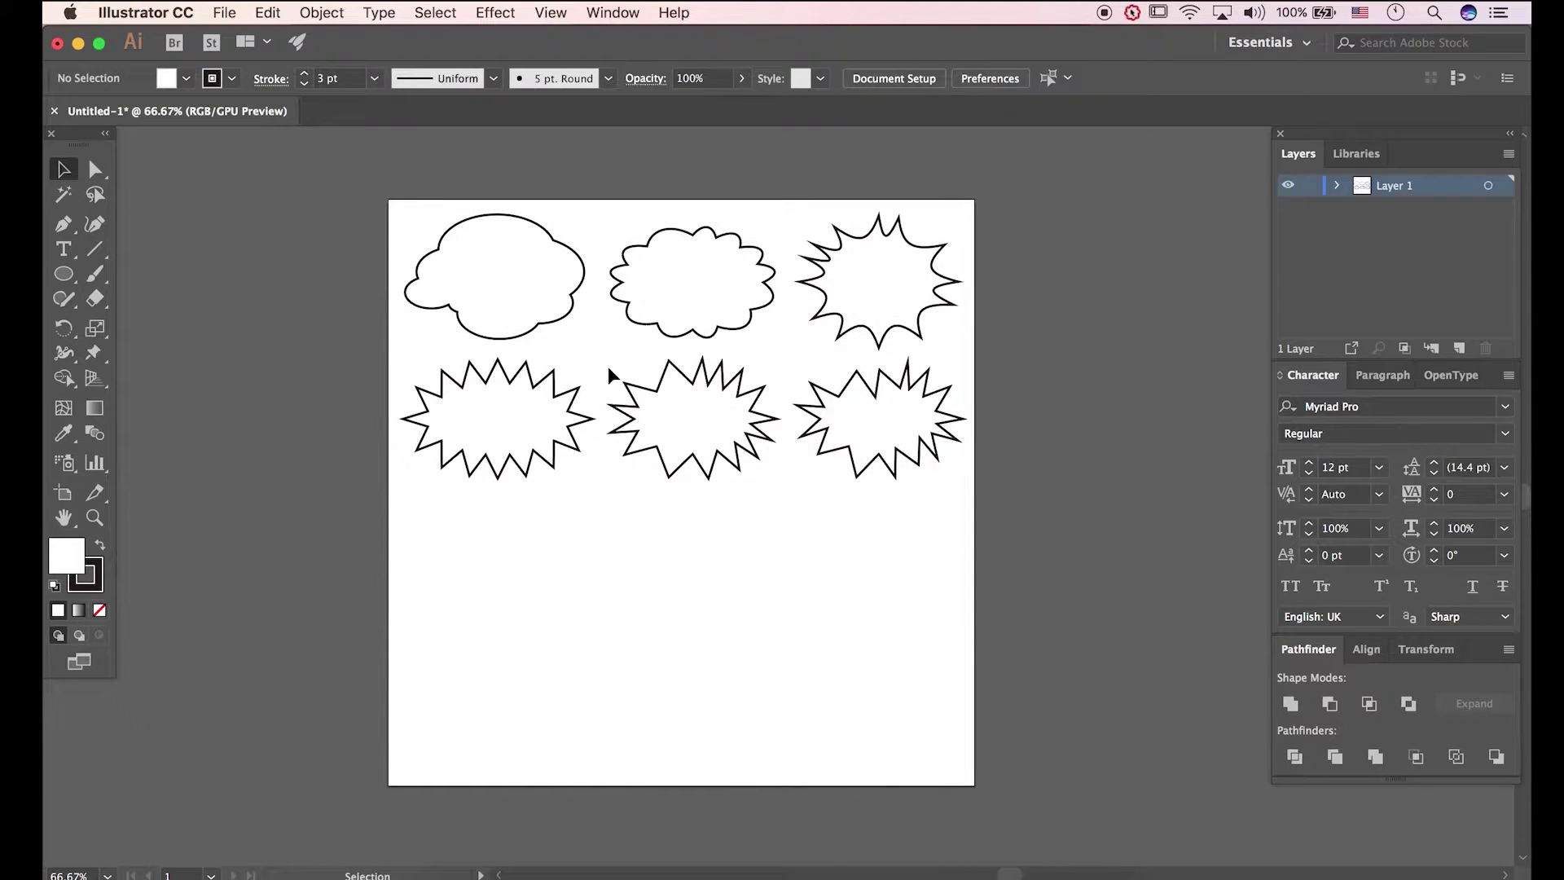
key("l")
left_click(76, 269)
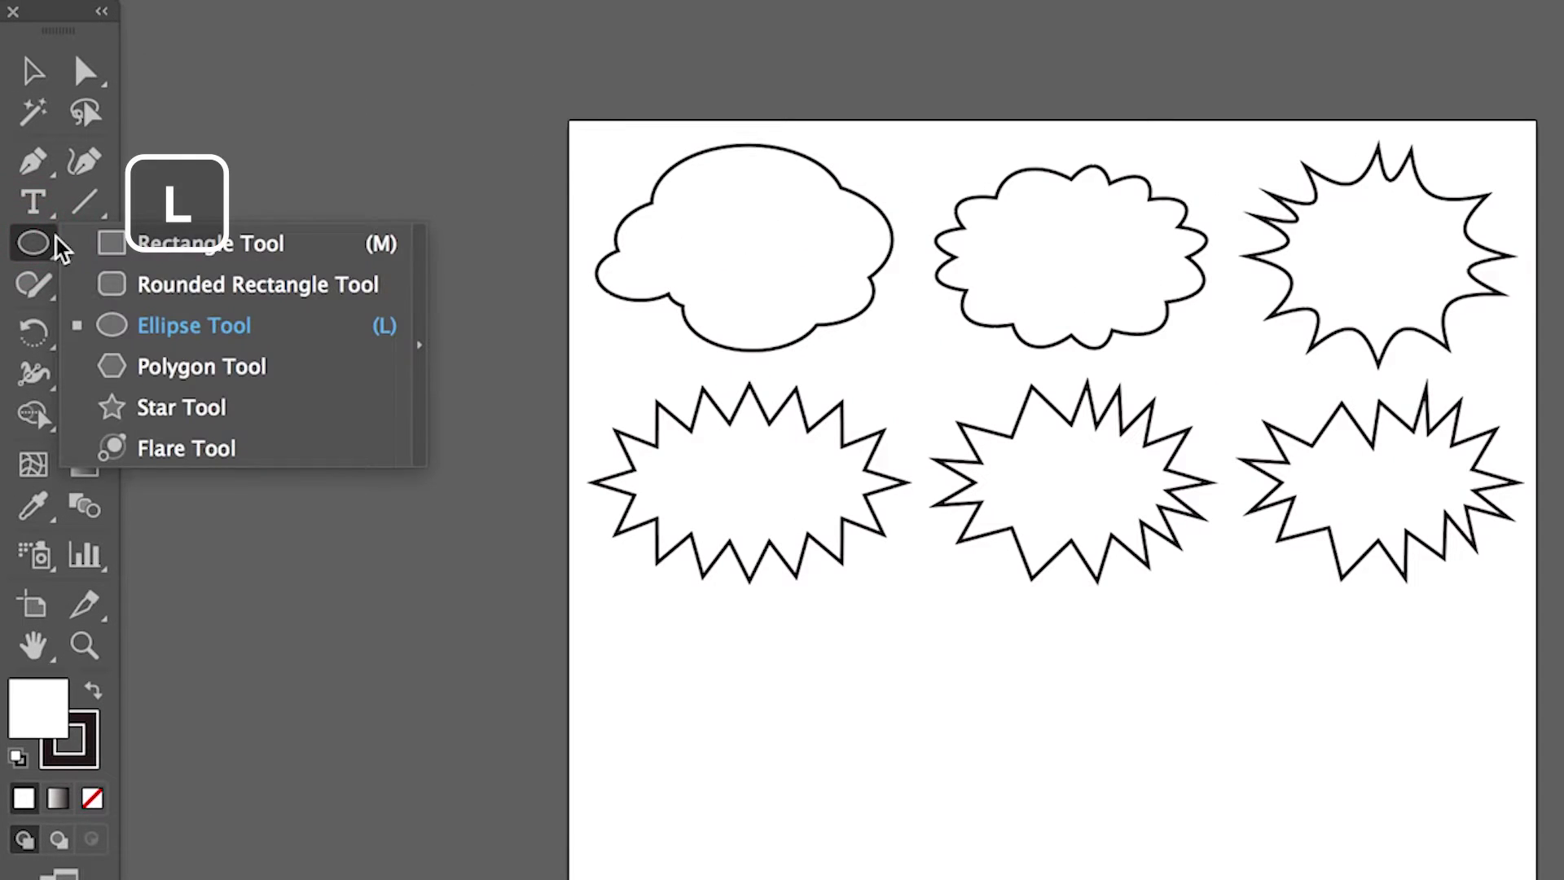
left_click(245, 324)
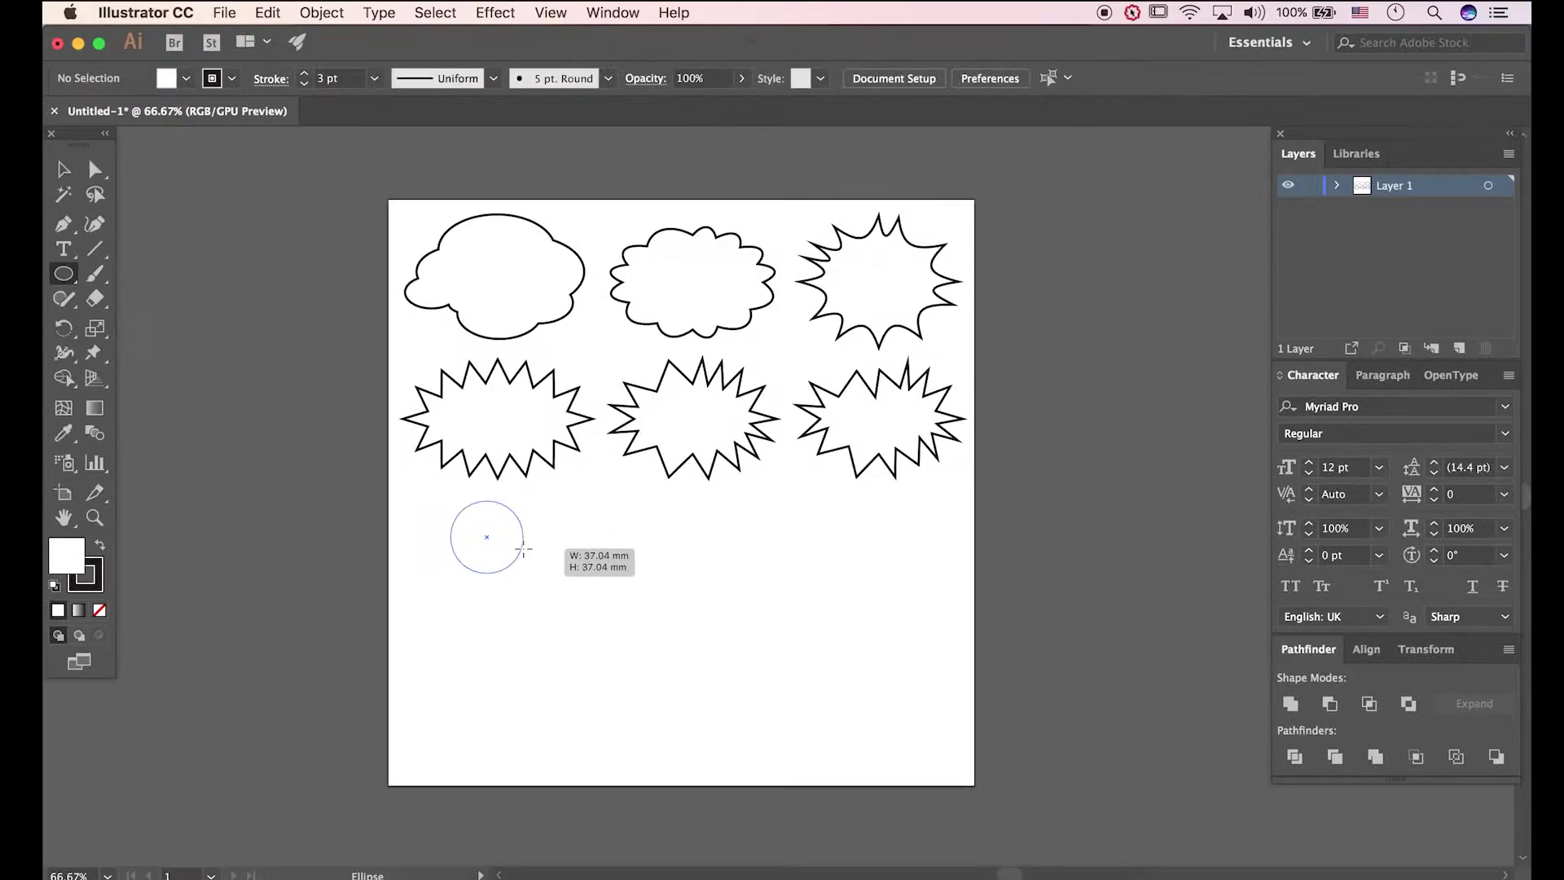
left_click_drag(726, 670, 806, 706)
key("v")
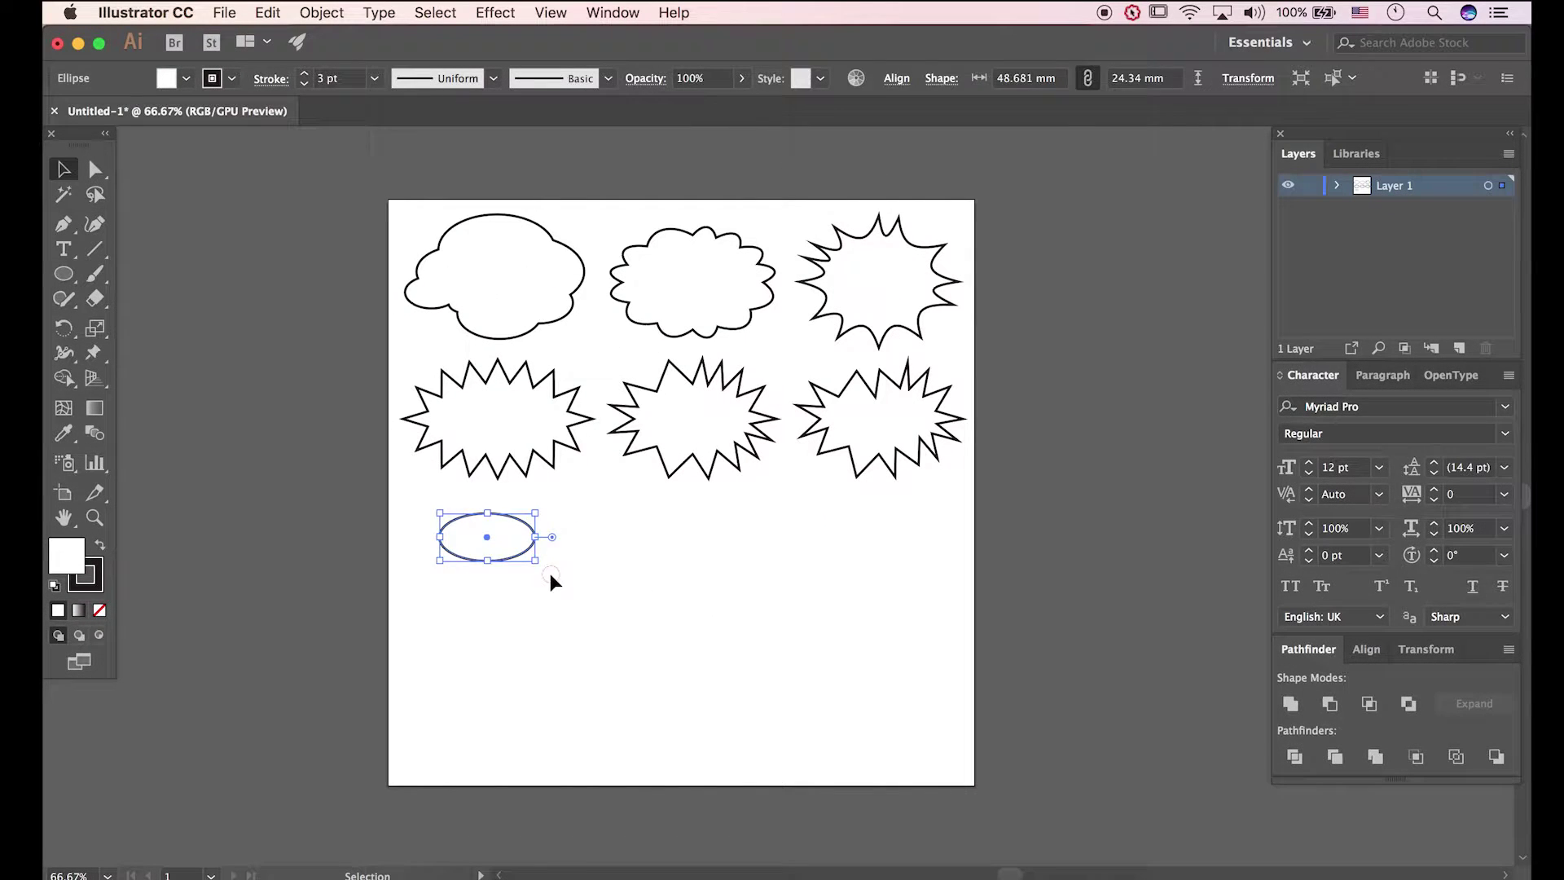
left_click(551, 581)
left_click_drag(497, 537, 595, 570)
- Select the overlapping ellipses and Unite them in Pathfinder into one cloud outline
left_click(611, 600, "super")
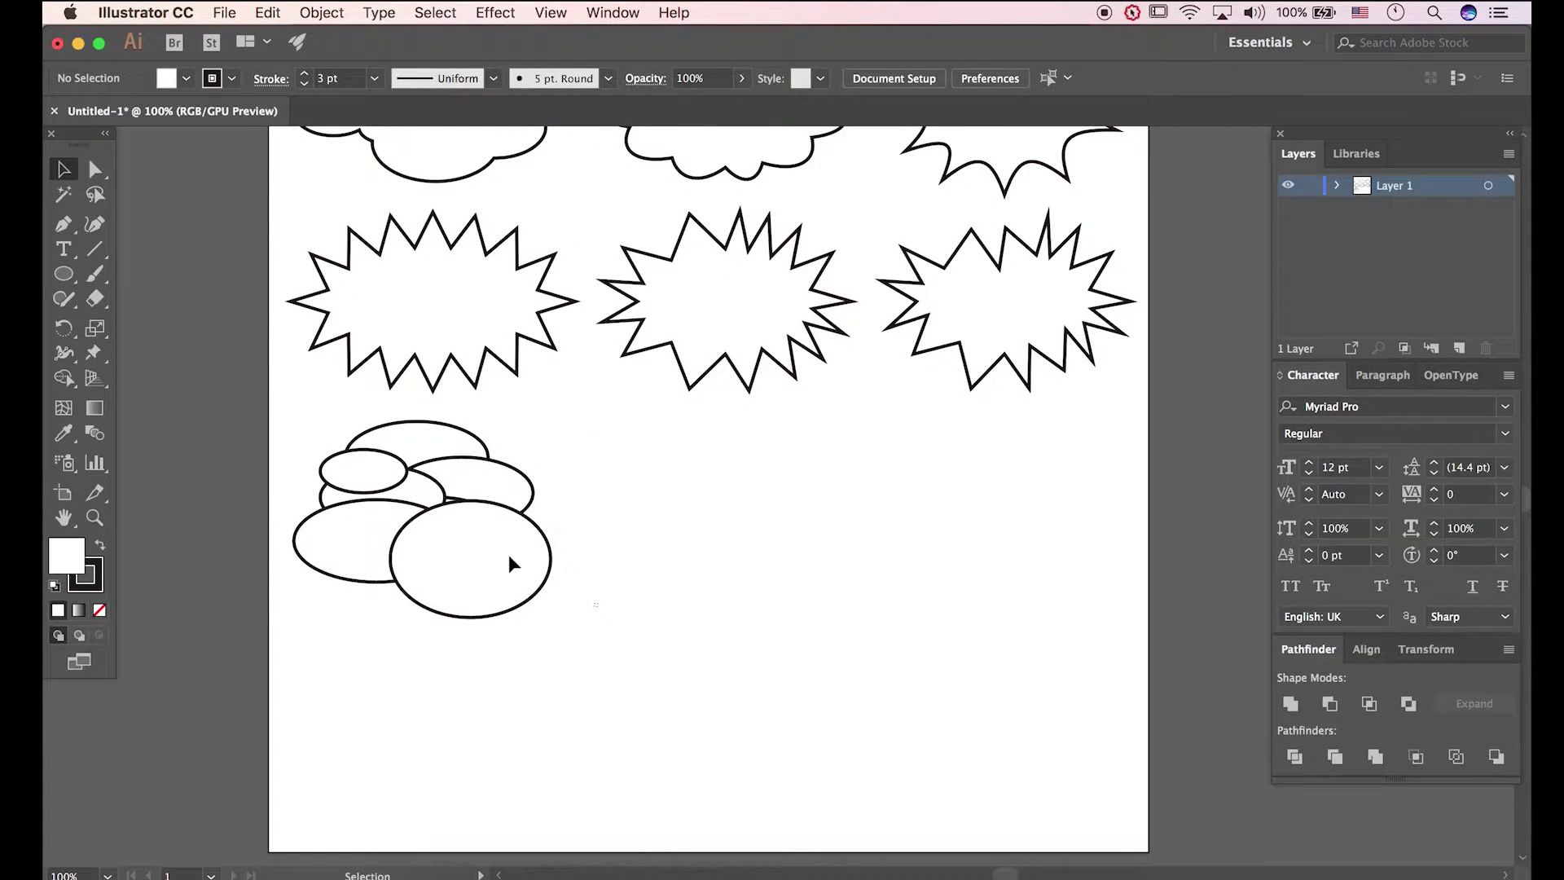
left_click_drag(595, 623, 343, 457)
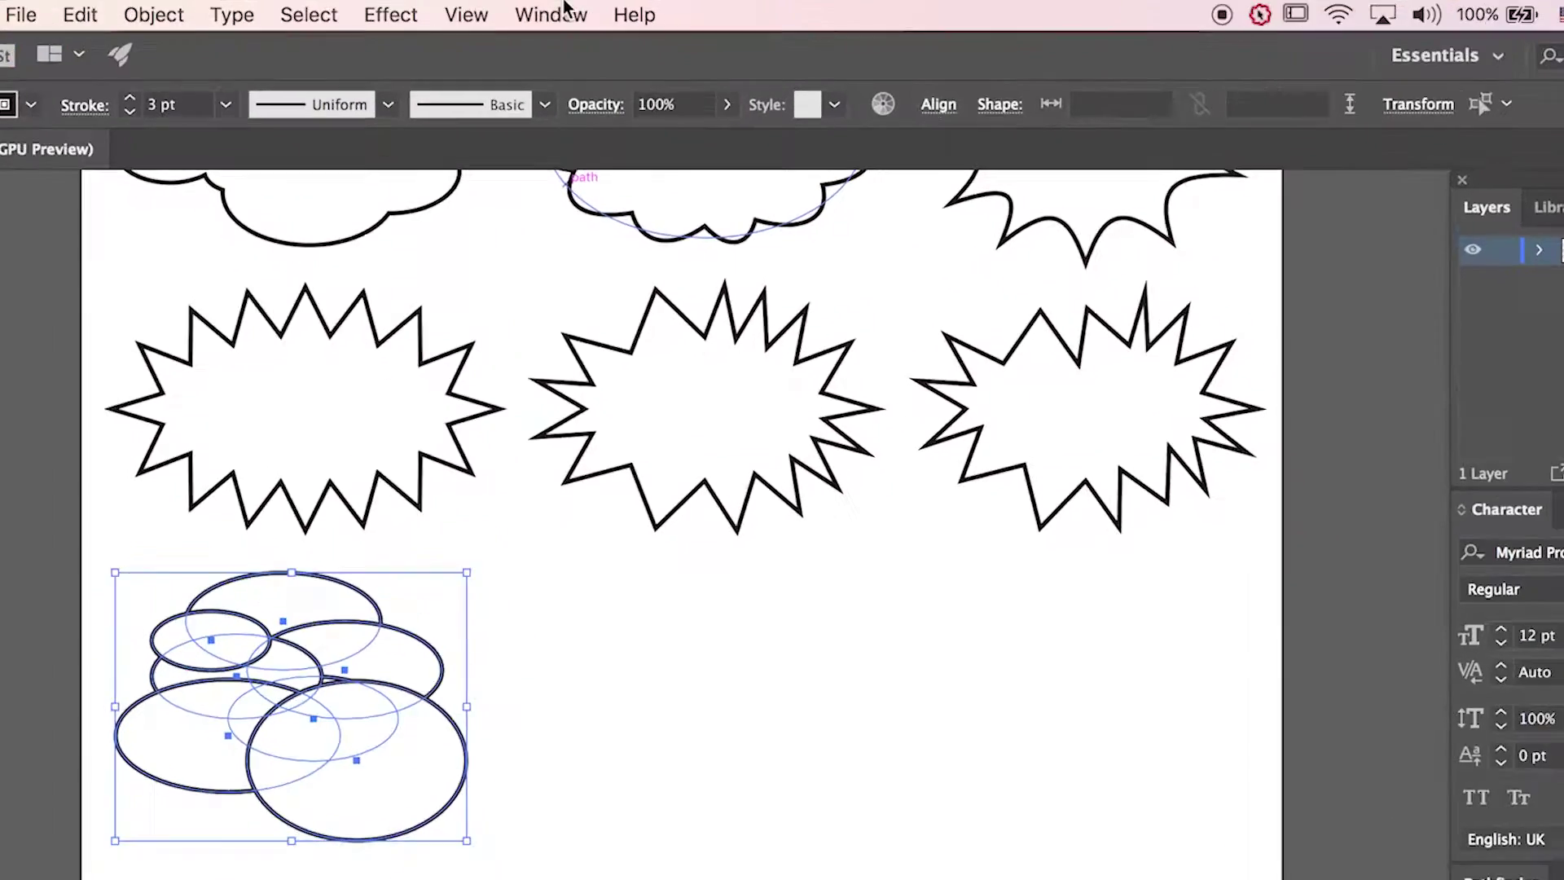
left_click(613, 12)
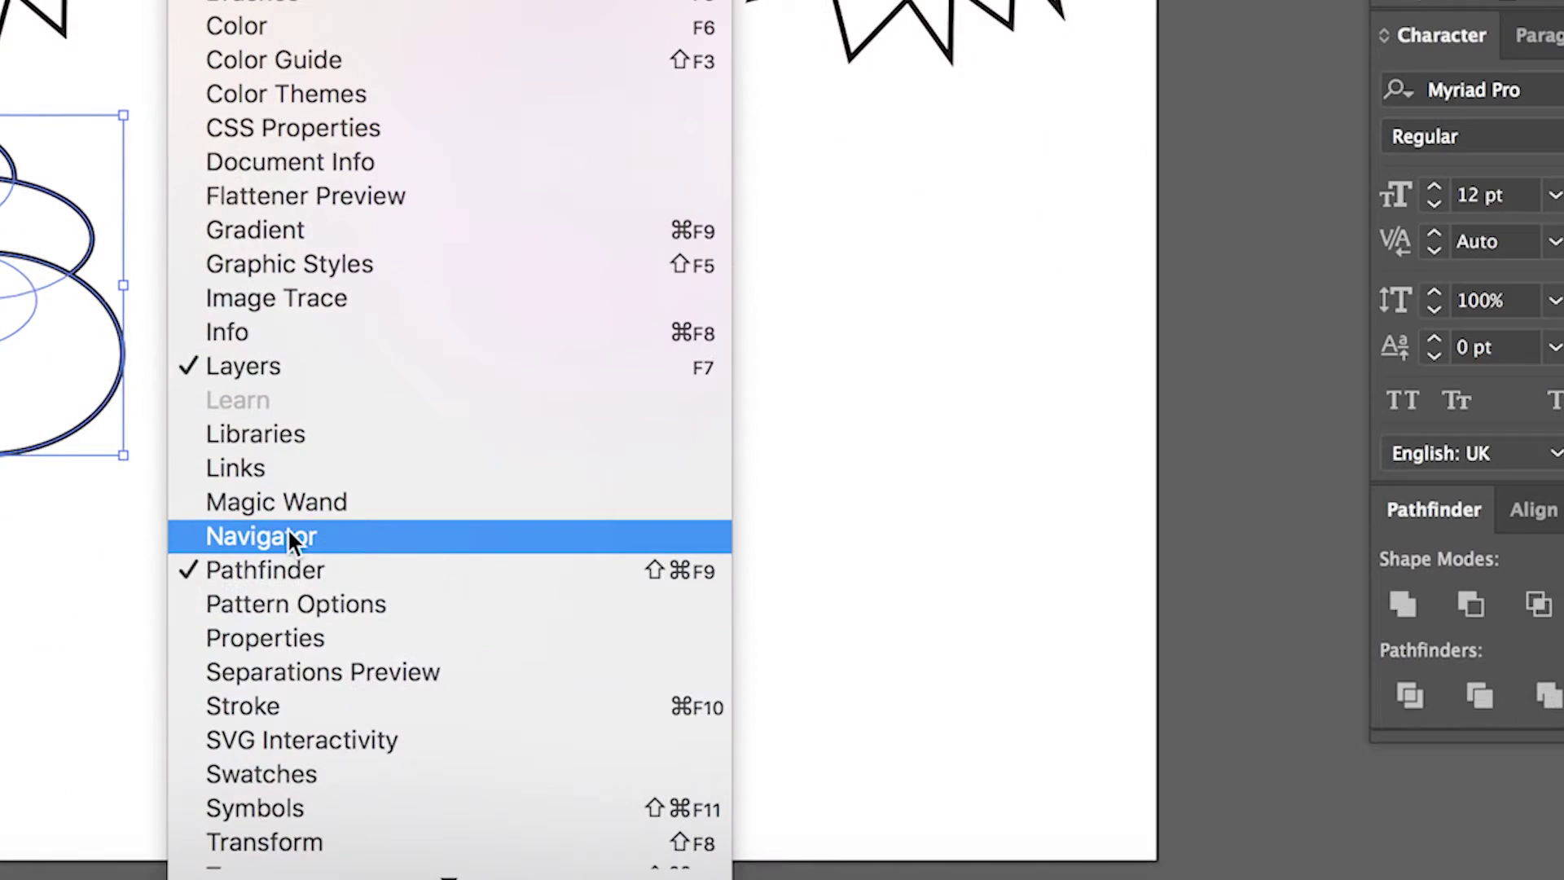
left_click(284, 564)
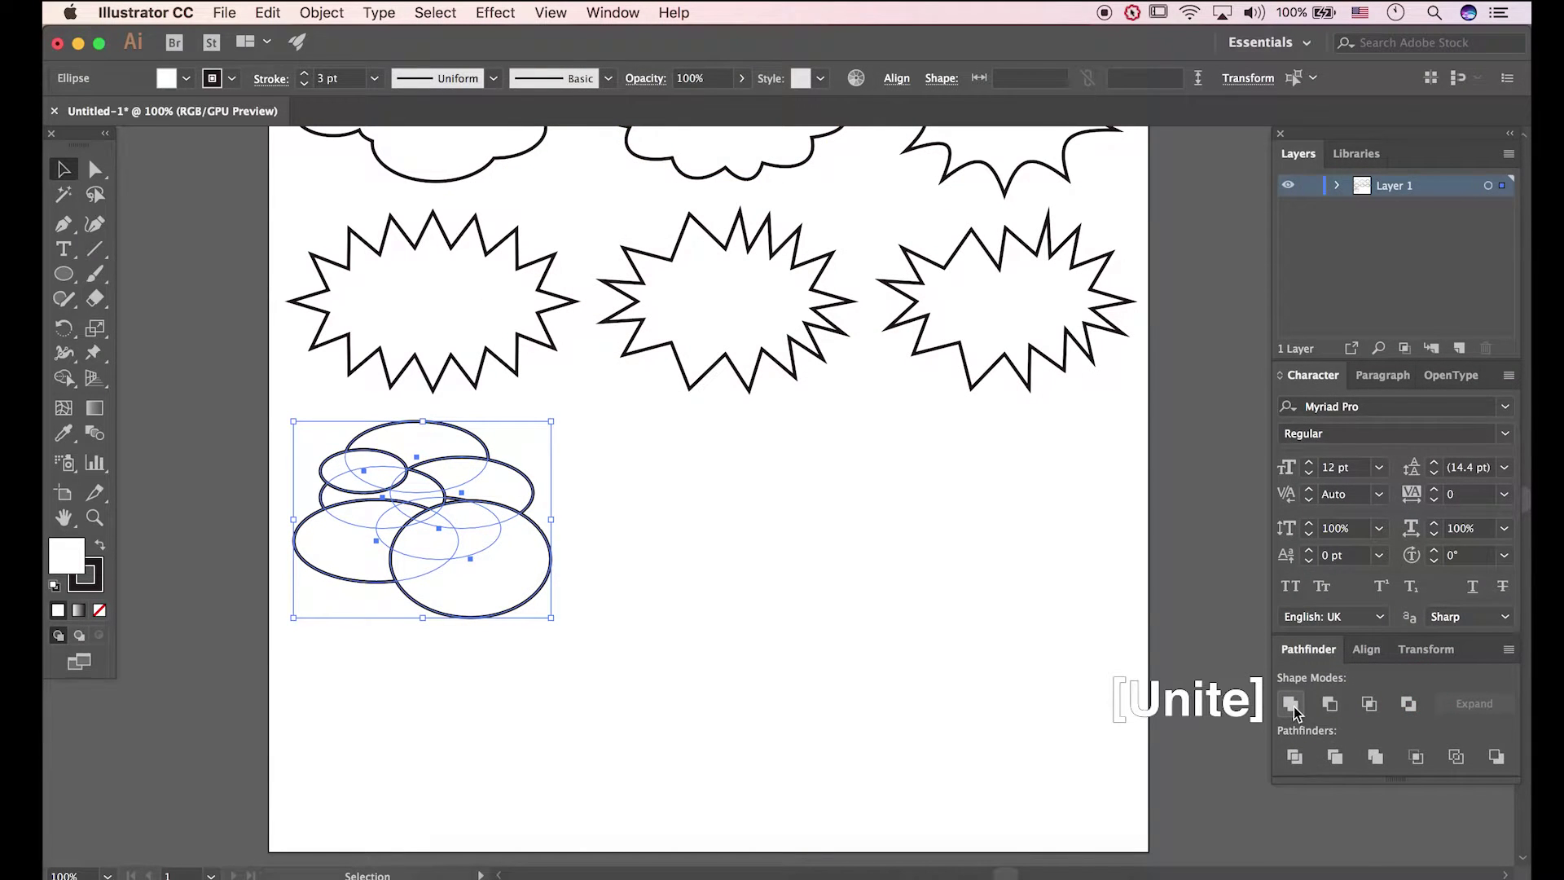
left_click(1293, 706)
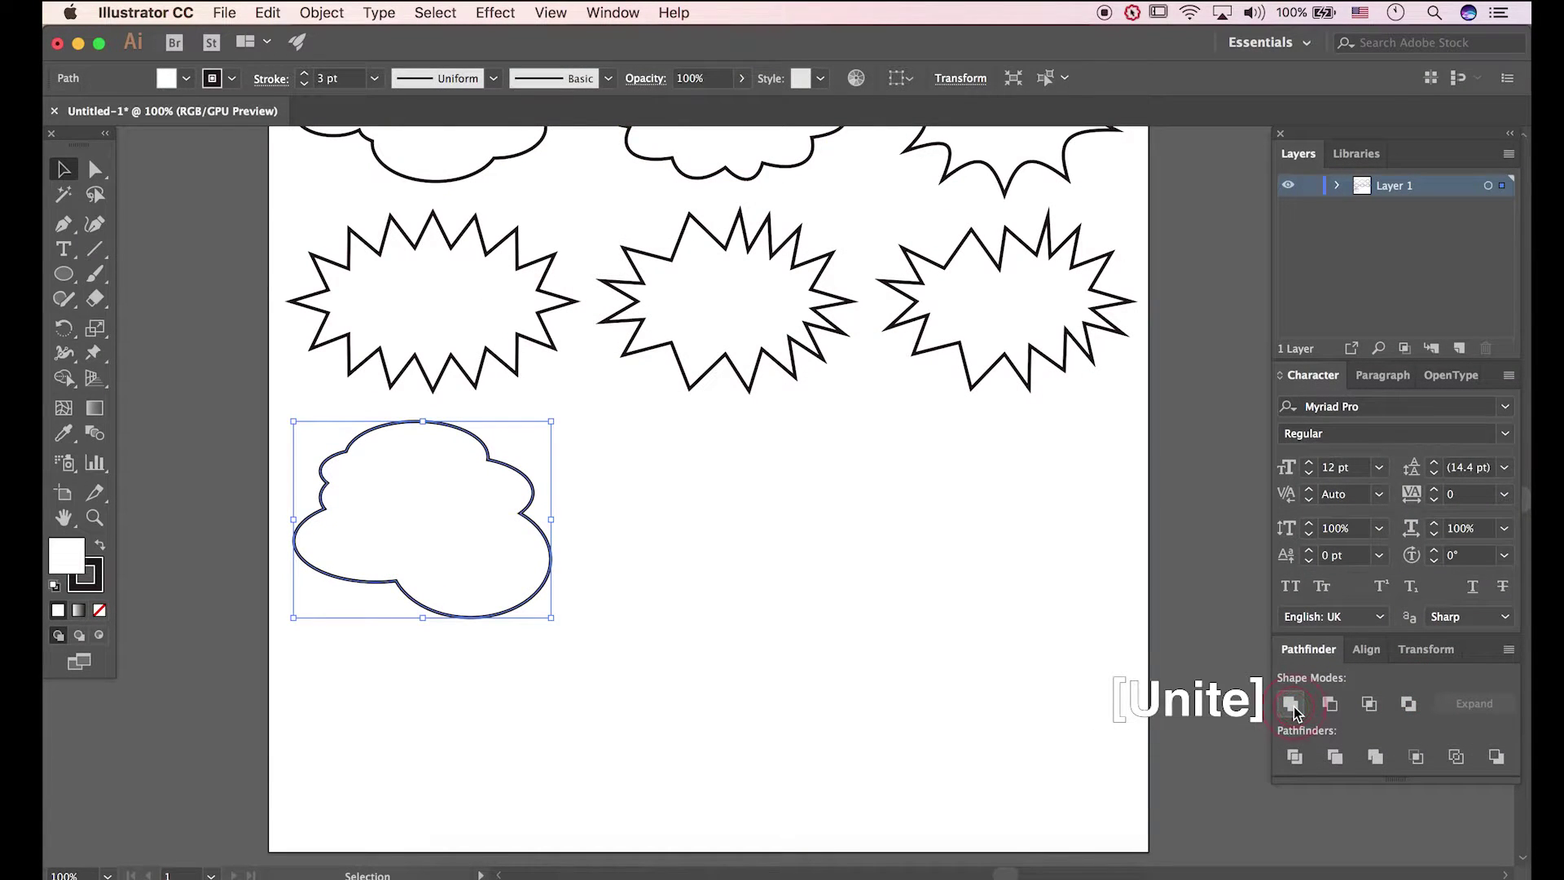
left_click(622, 538)
- Draw an ellipse to the right of the new cloud
left_click(611, 453, "alt+super")
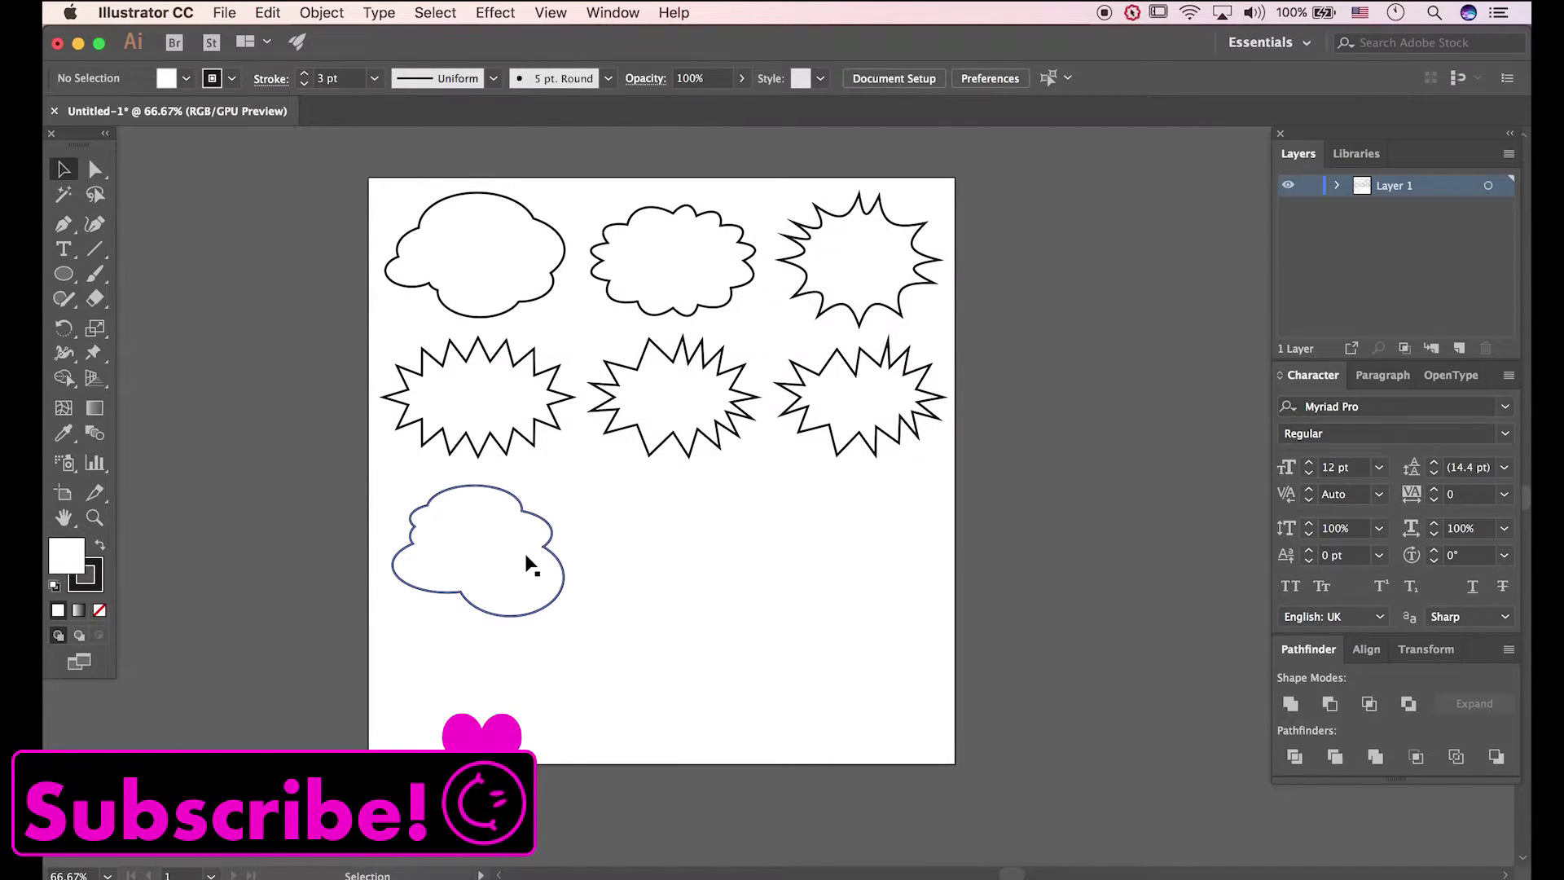
left_click(64, 274)
left_click_drag(677, 541, 745, 595)
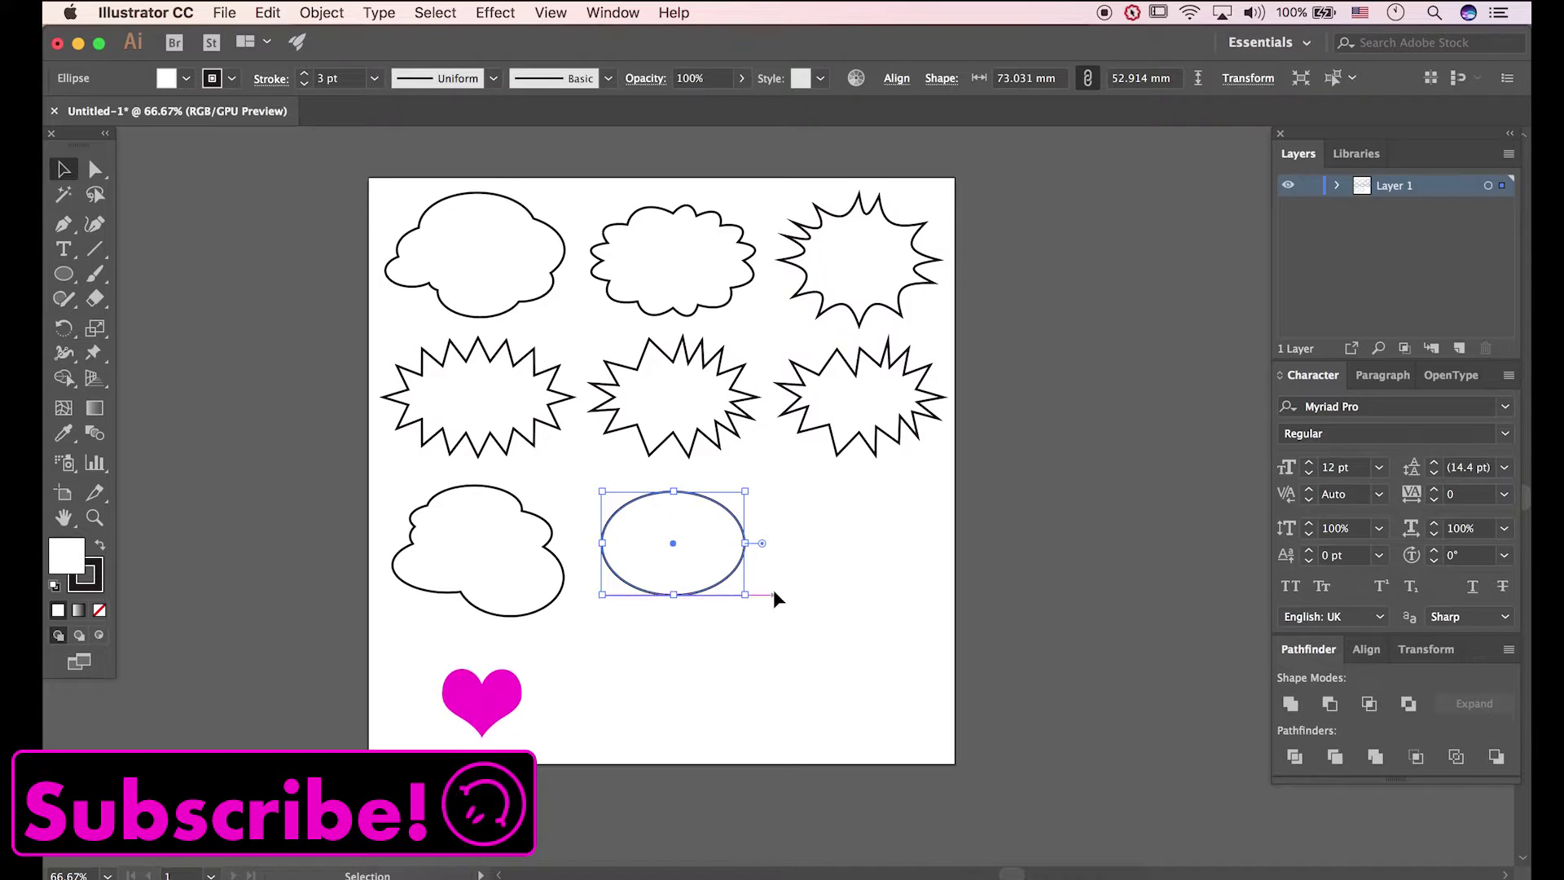
key("v")
left_click(761, 569)
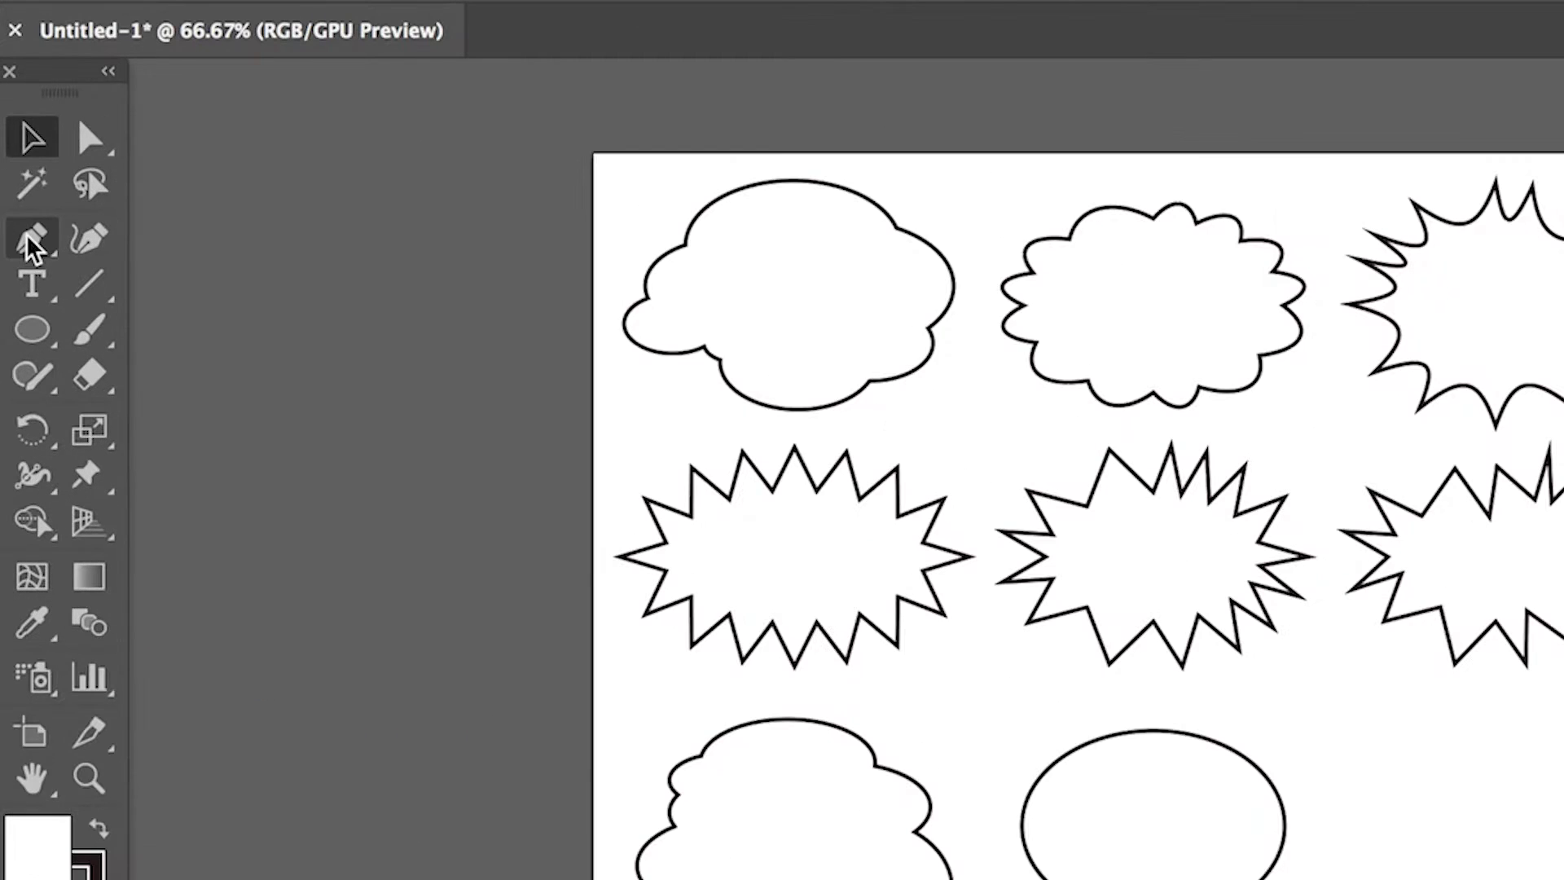
- Add six anchor points along the ellipse's upper-left edge with the Add Anchor Point tool
left_click(63, 223)
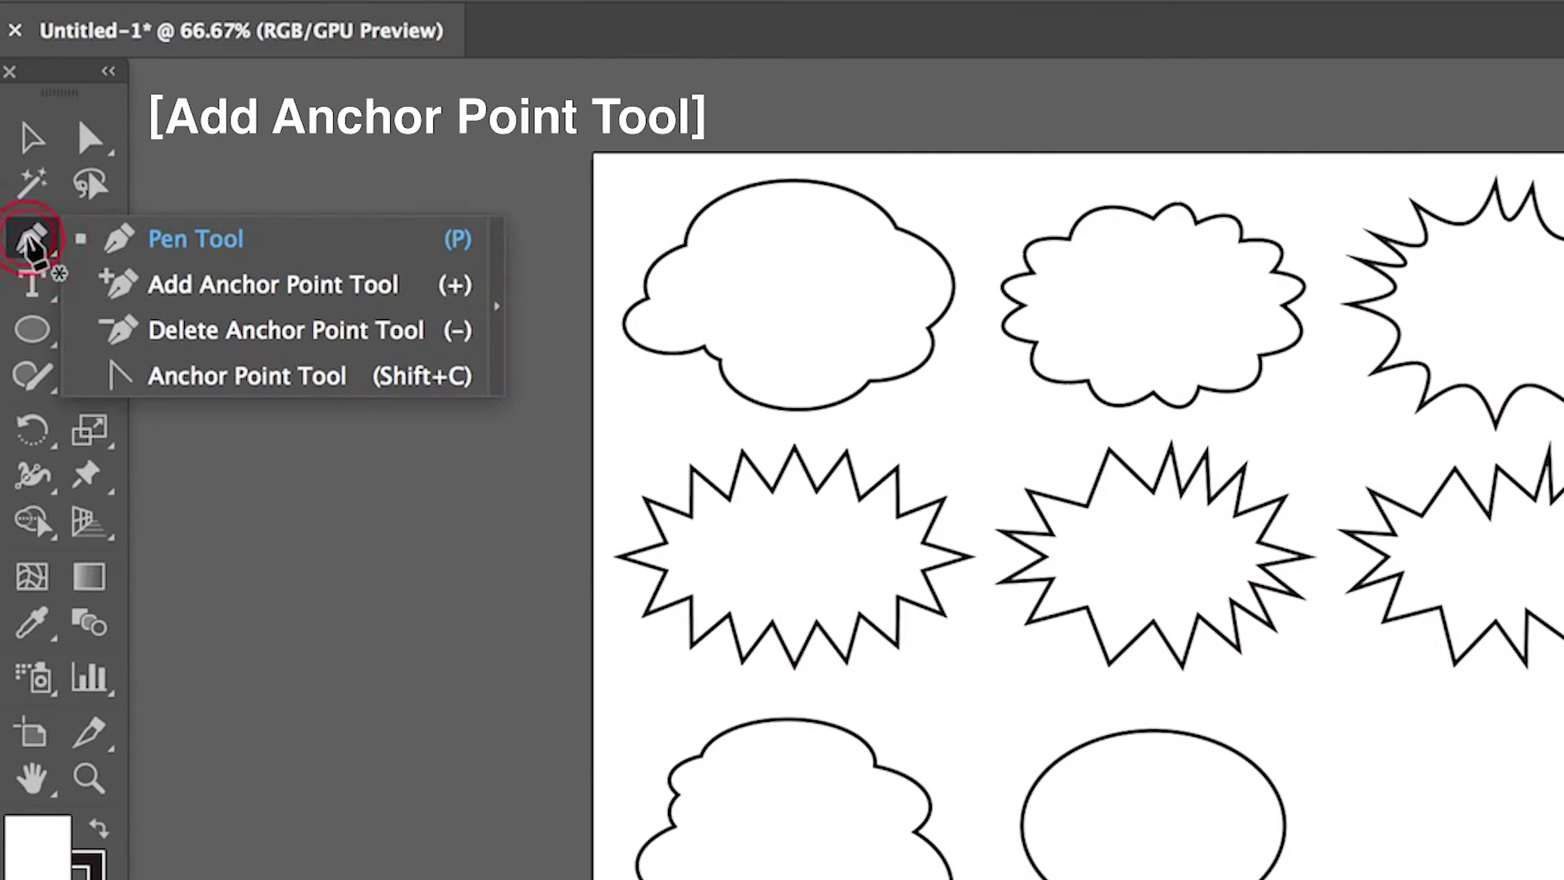
left_click(163, 285)
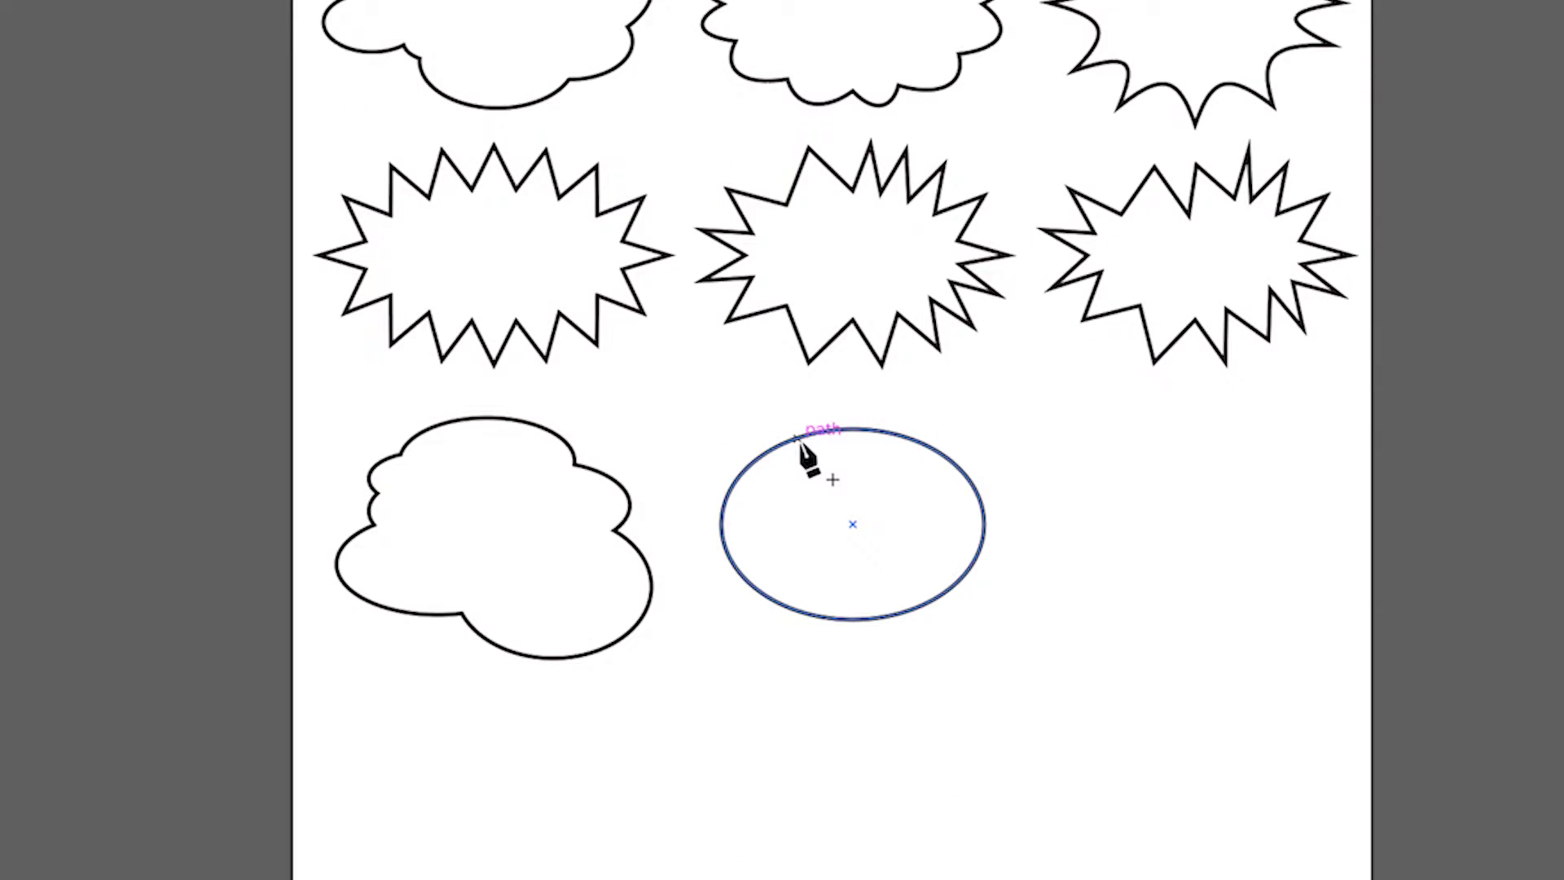
left_click(797, 438)
left_click(772, 446)
left_click(748, 463)
left_click(734, 484)
left_click(727, 496)
left_click(722, 509)
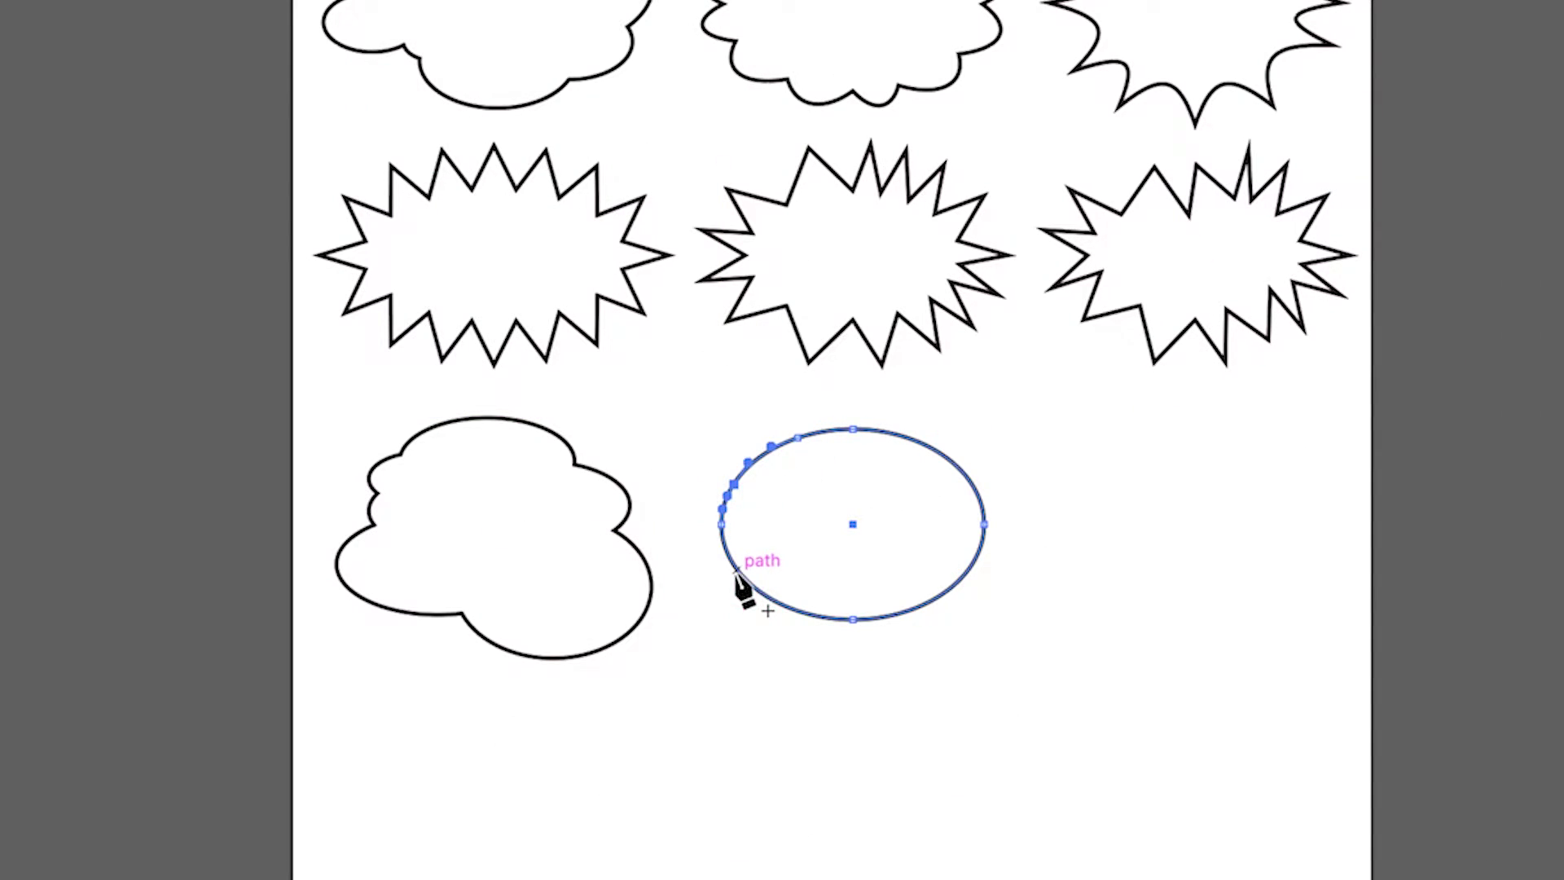
- Add twelve more anchor points around the ellipse's lower-right and upper-right edges
left_click(884, 619)
left_click(912, 611)
left_click(934, 599)
left_click(965, 581)
left_click(985, 554)
left_click(973, 483)
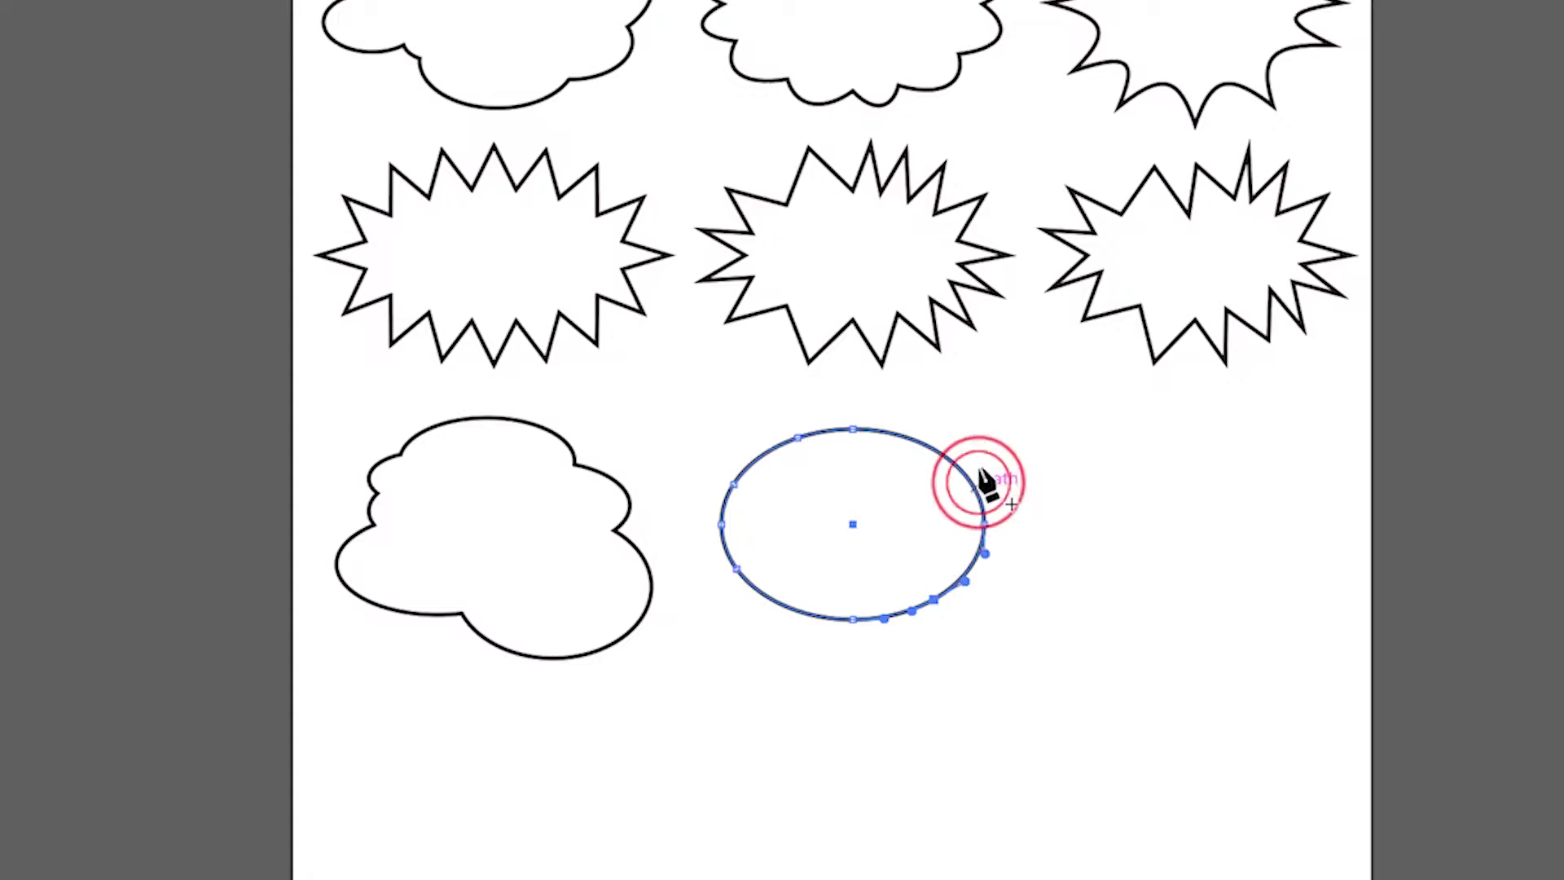
left_click(962, 471)
left_click(949, 456)
left_click(931, 444)
left_click(873, 429)
left_click(893, 431)
left_click(907, 438)
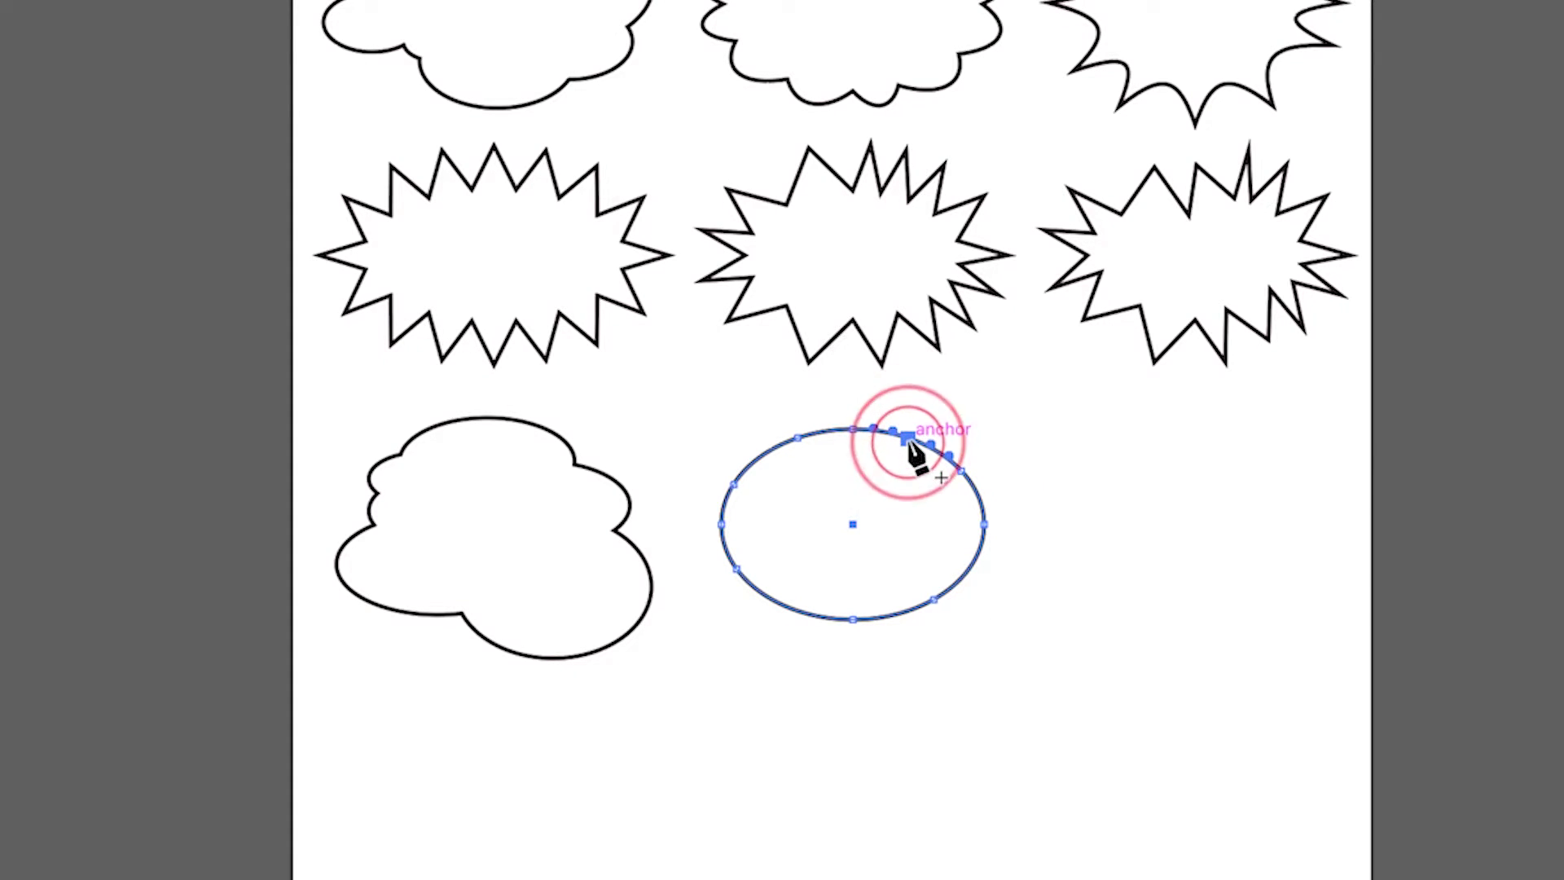
- Alt-drag a copy of the pointed ellipse to its right, then reselect the middle ellipse for point editing
key("v")
left_click(1013, 407)
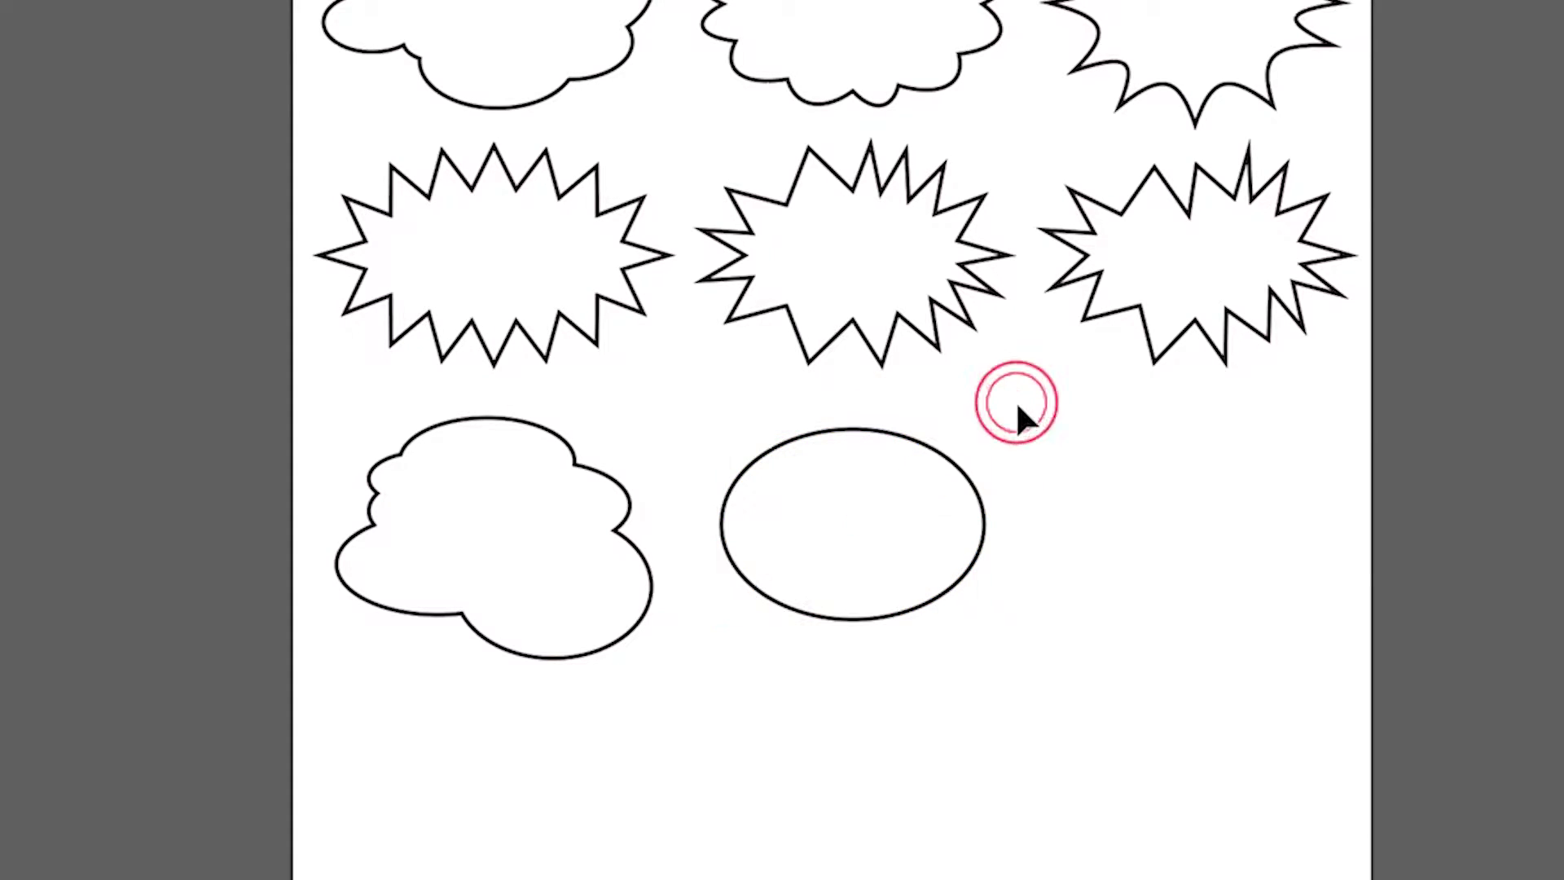
left_click(943, 473)
left_click_drag(936, 458, 1271, 478)
left_click(908, 461)
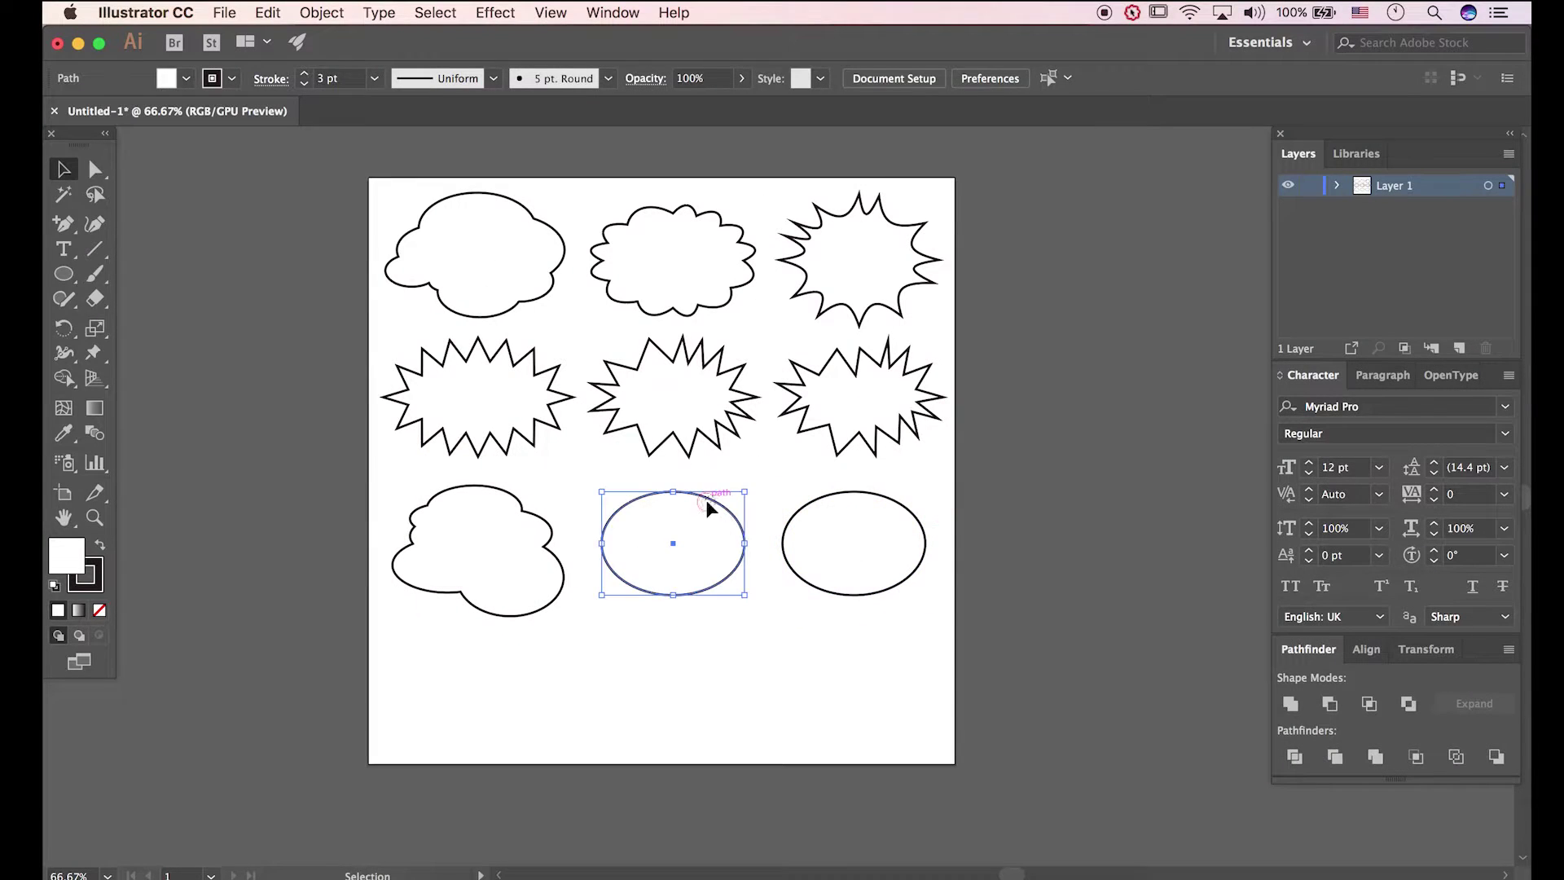
key("a")
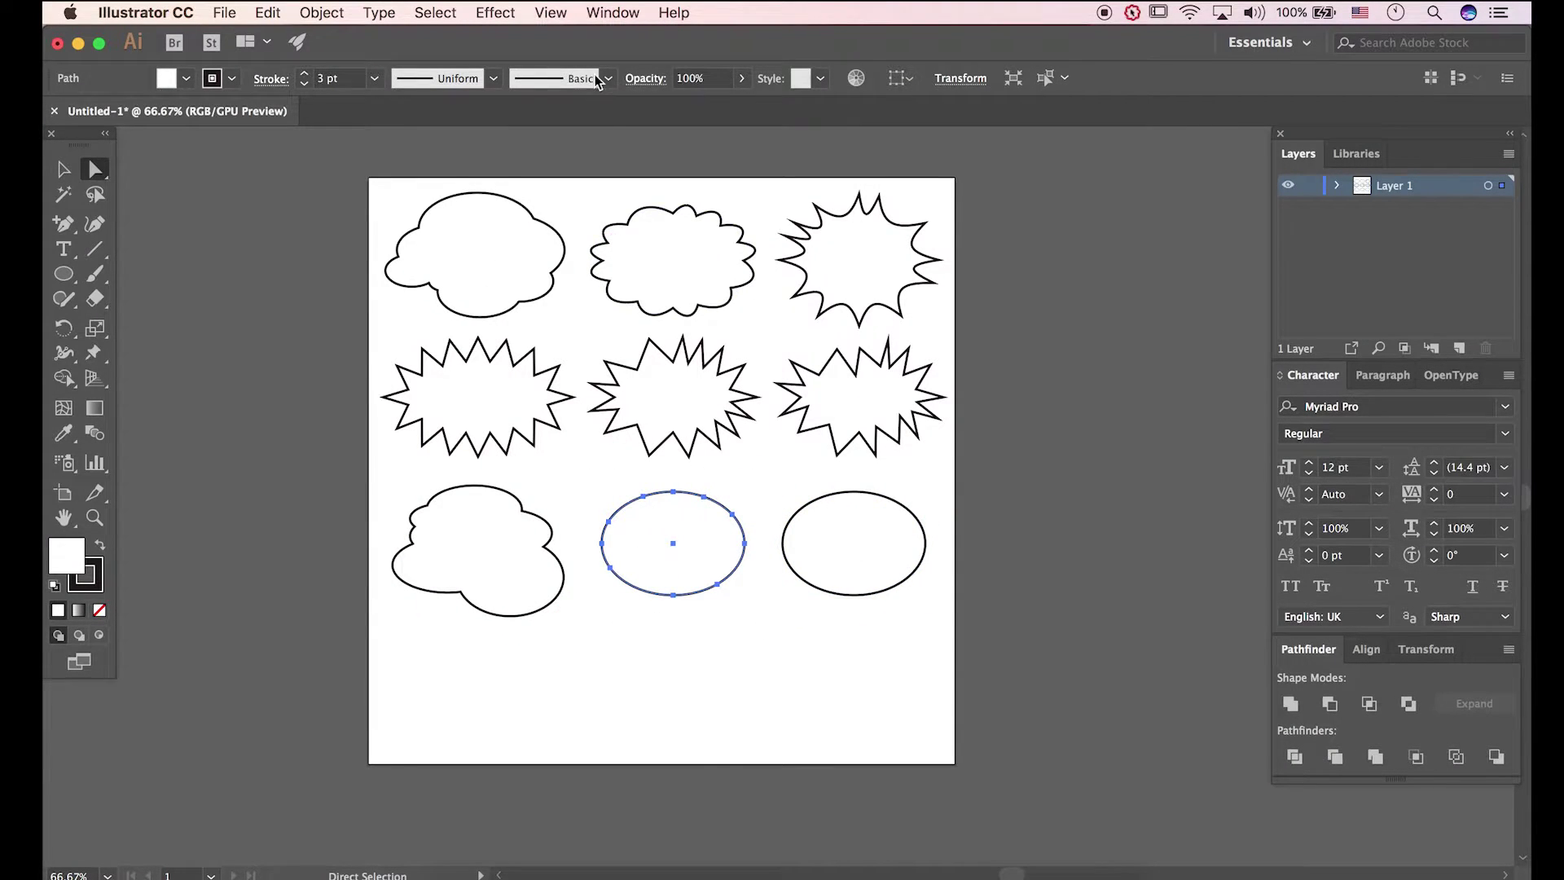
- Apply Pucker & Bloat at 10% Bloat to the middle ellipse, making a scalloped cloud
left_click(498, 13)
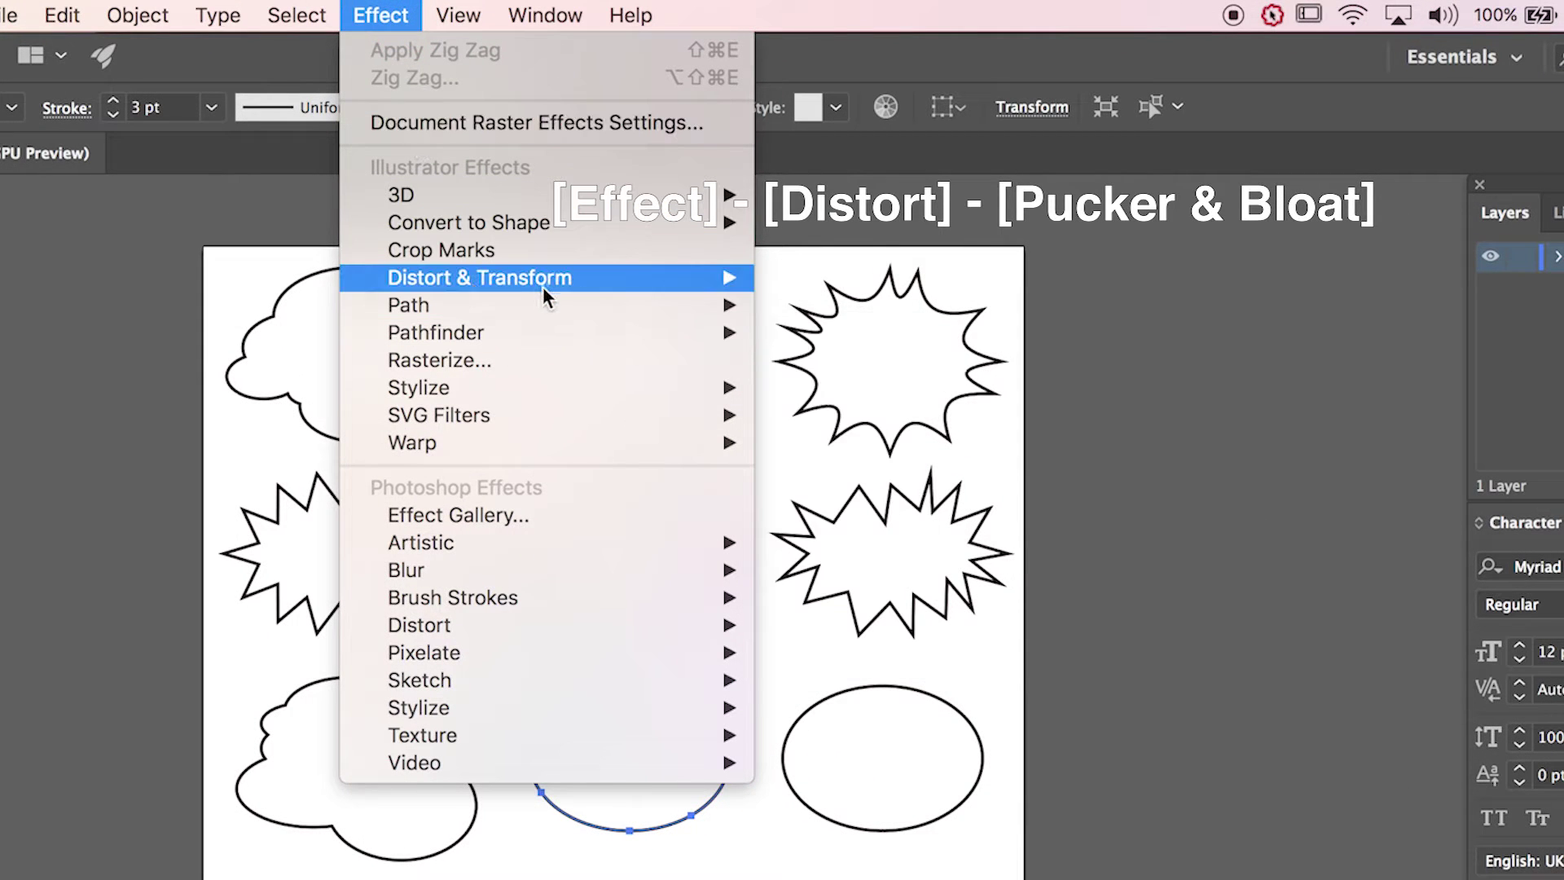
mouse_move(546, 287)
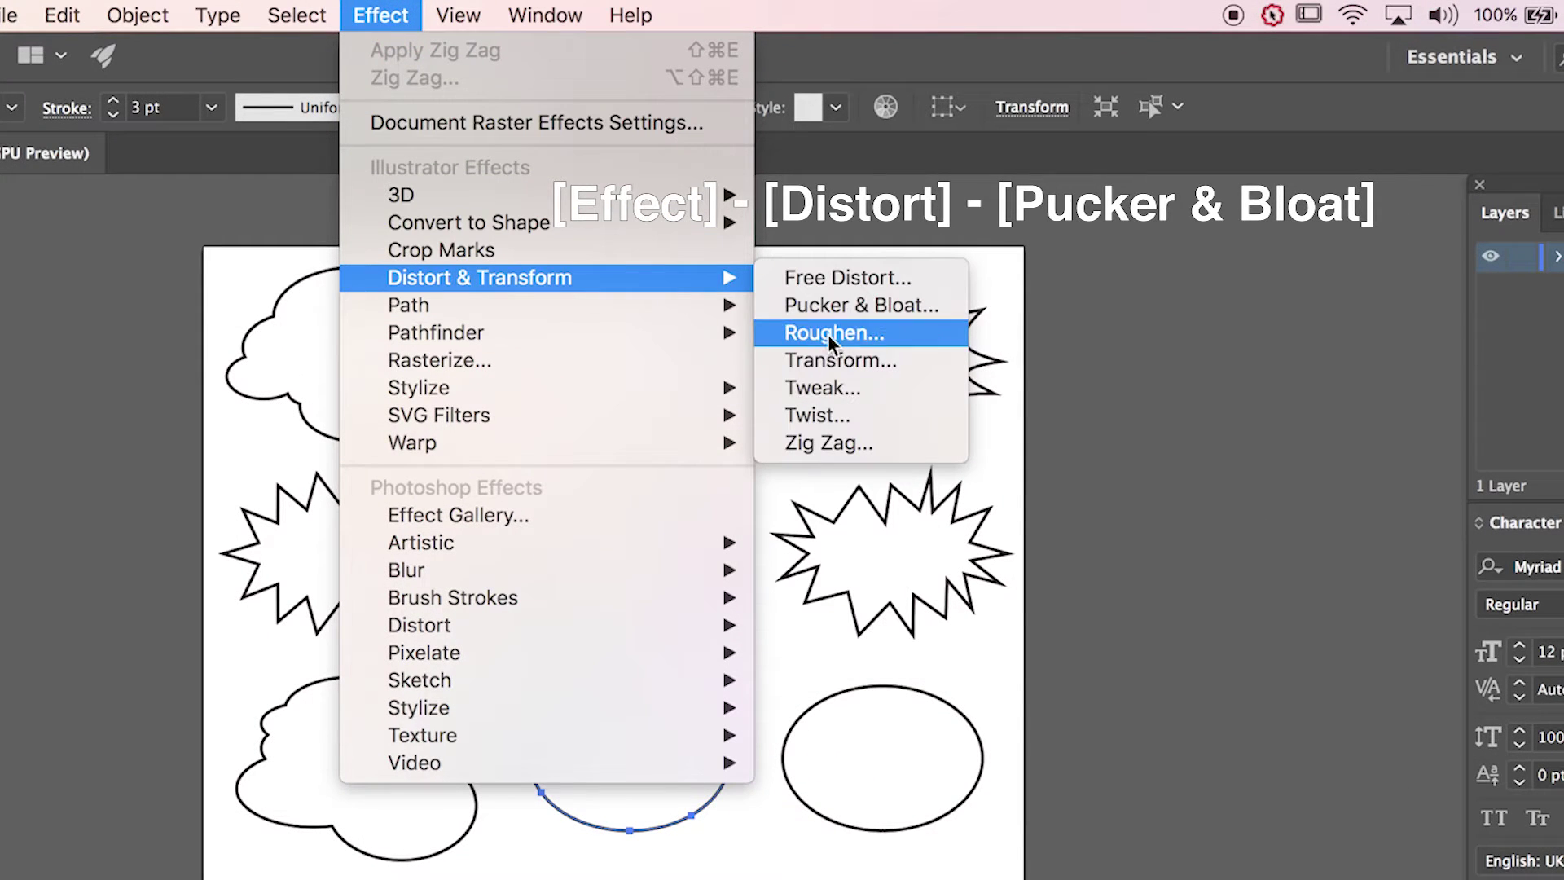
left_click(842, 313)
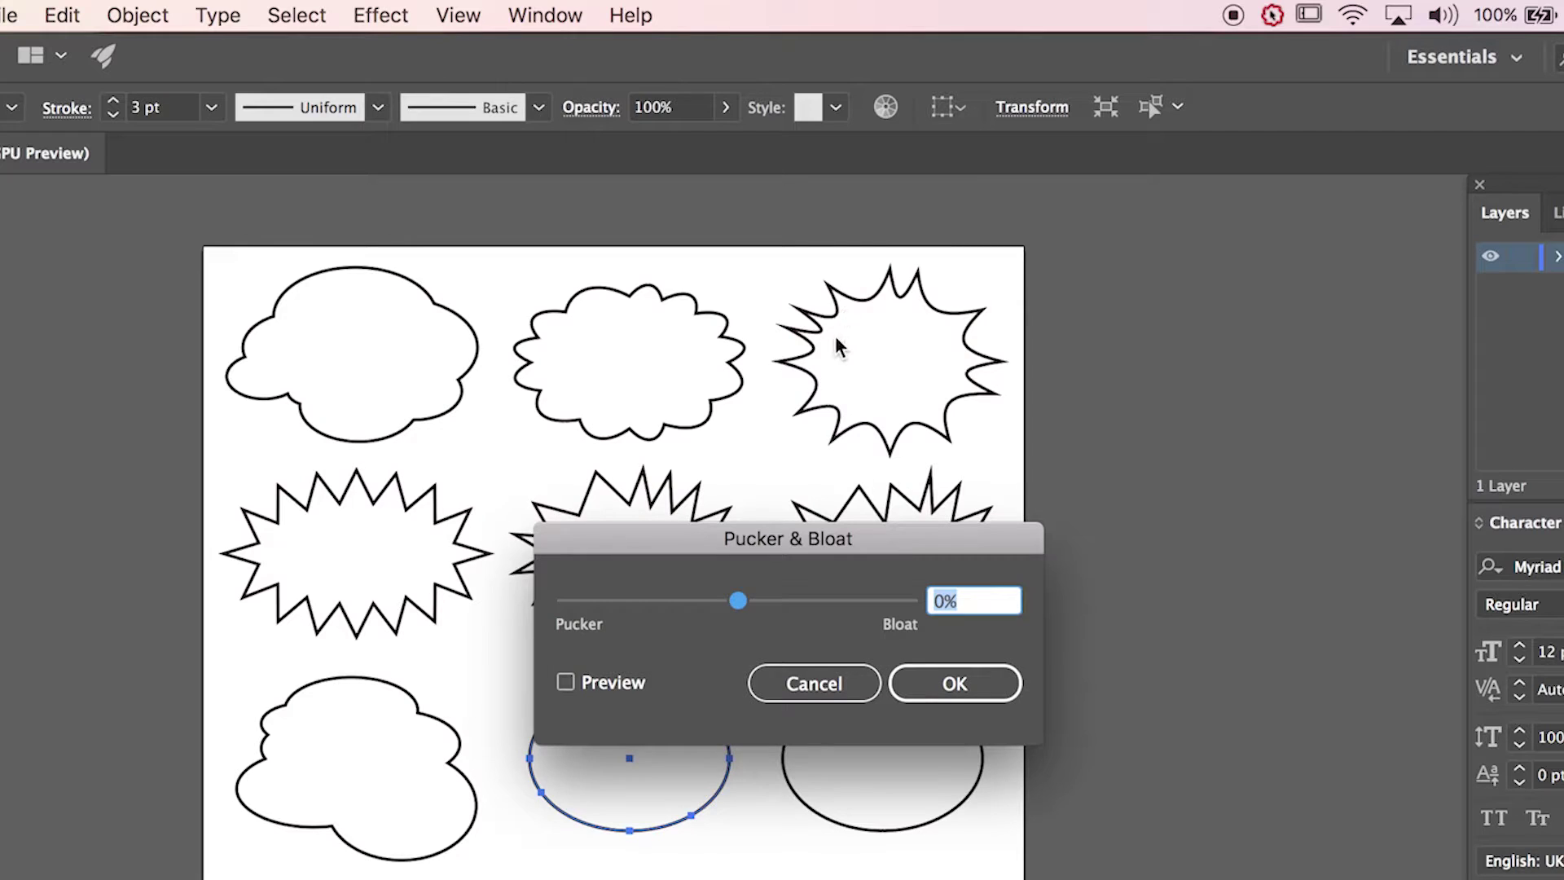
left_click_drag(771, 545, 937, 440)
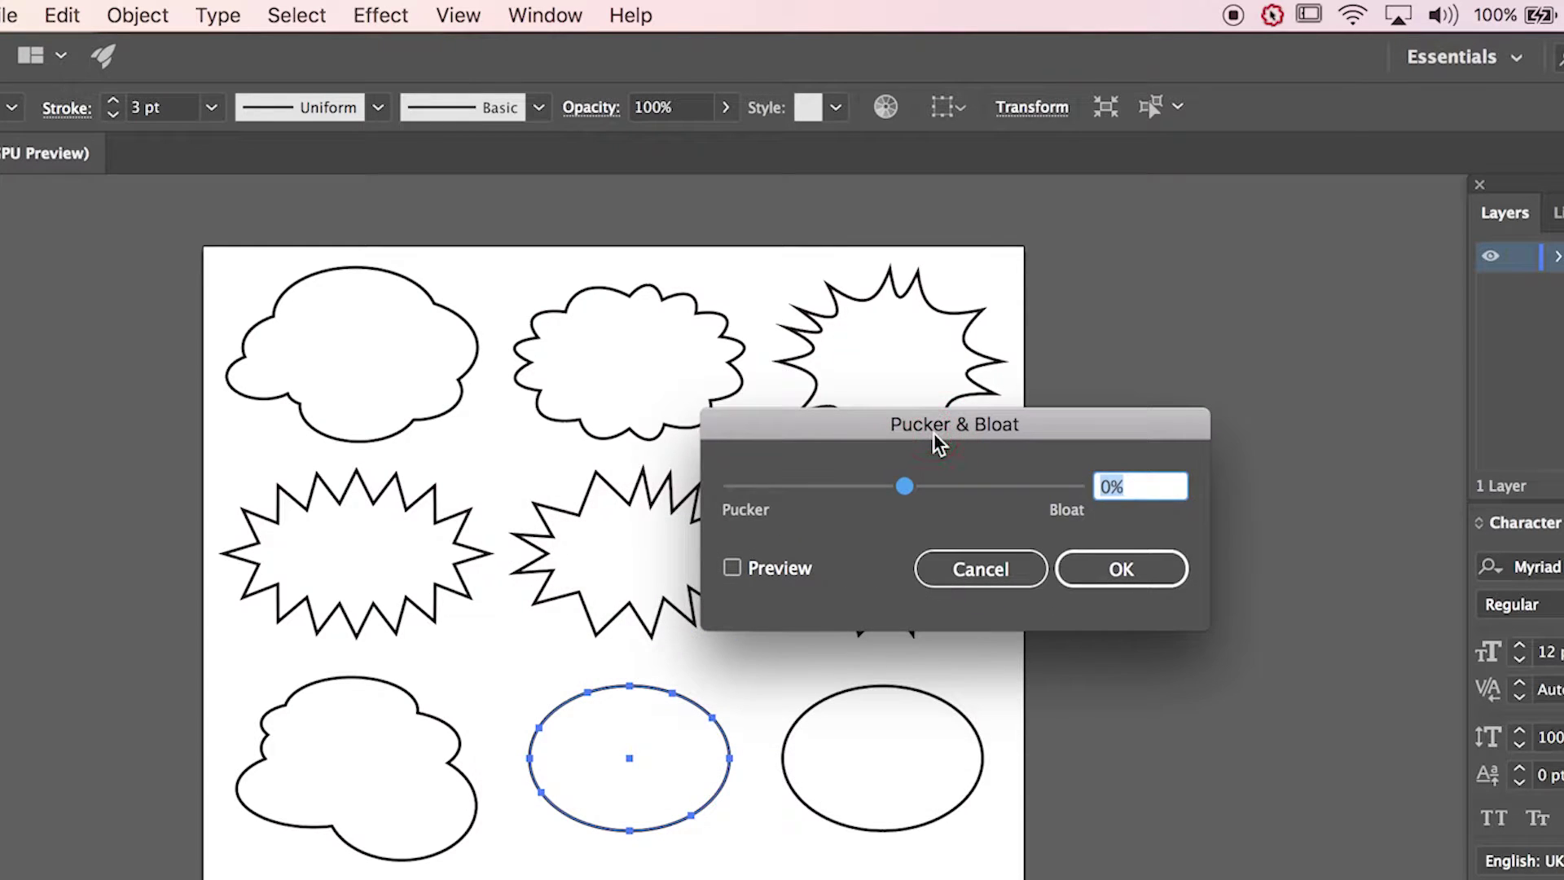
left_click(748, 568)
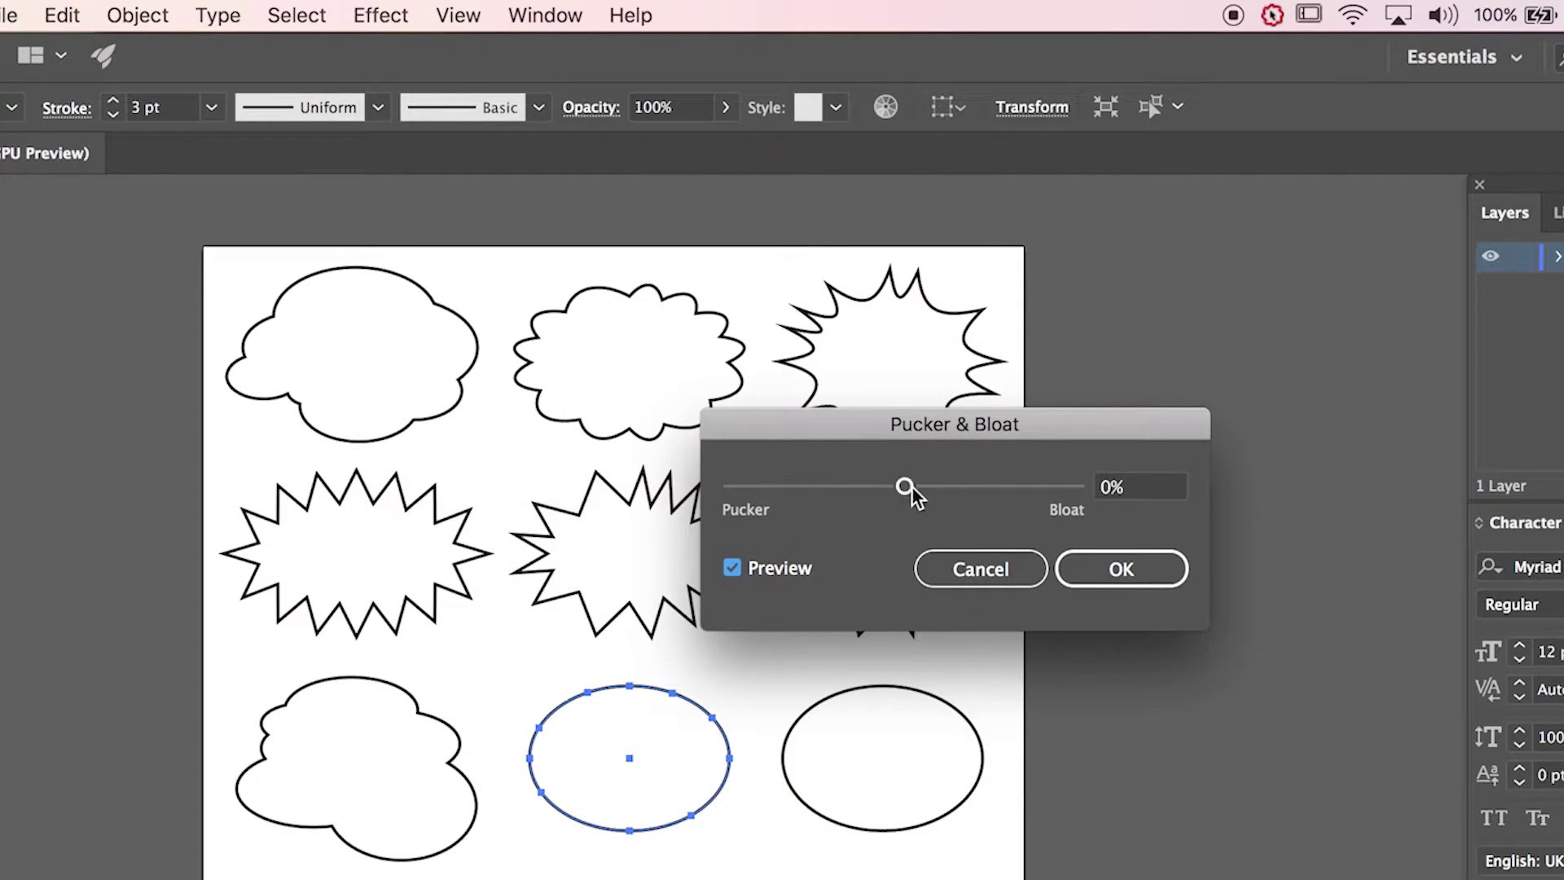
left_click_drag(906, 487, 921, 485)
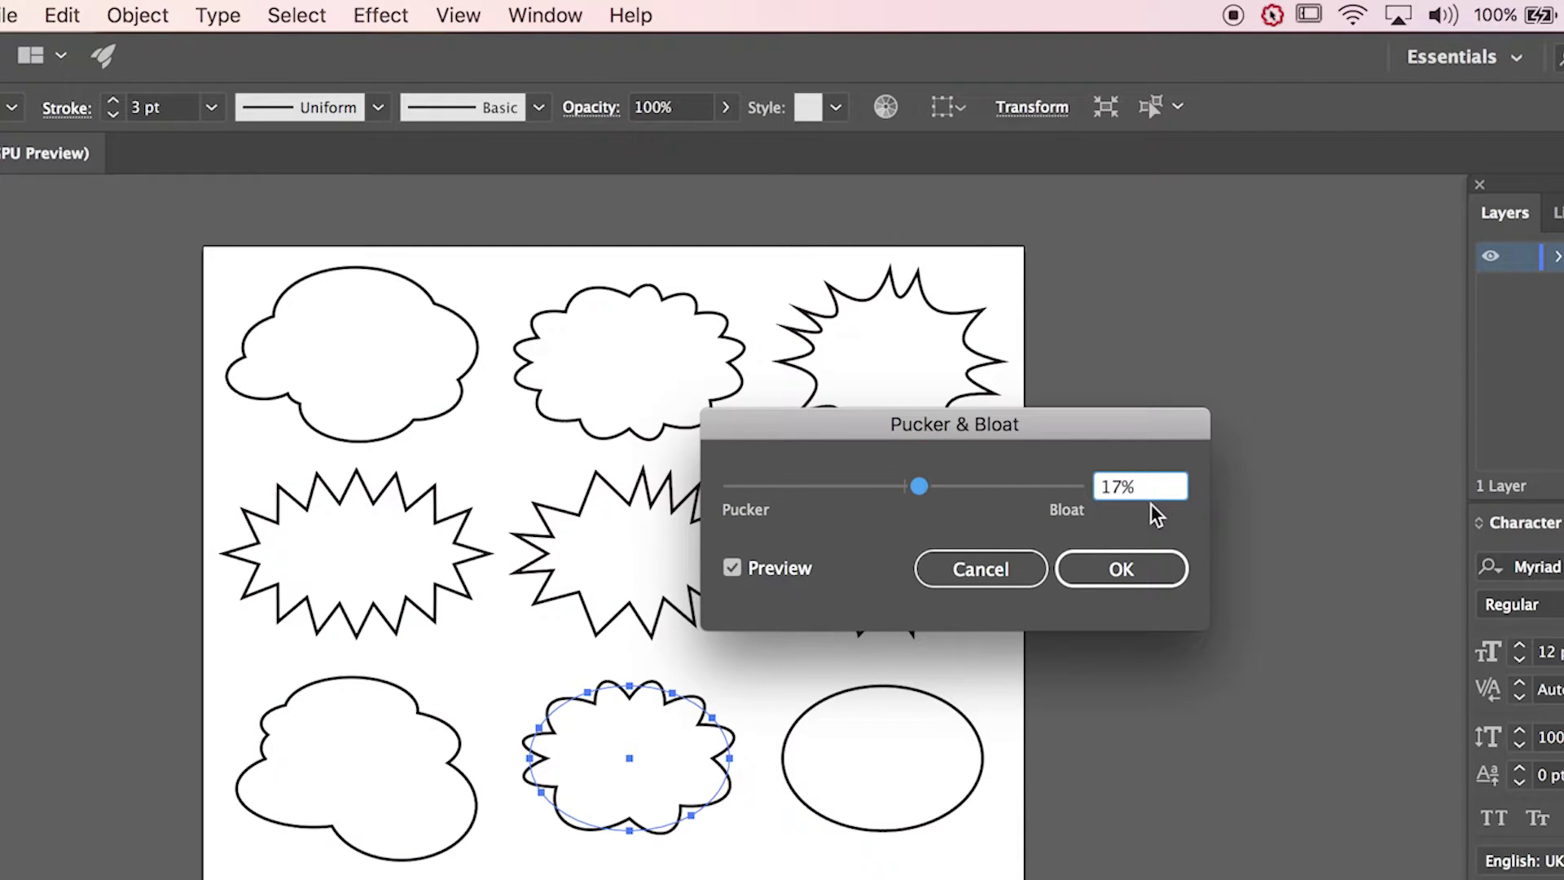
key("Down")
key("Down")
key("Down")
key("Down")
key("Down")
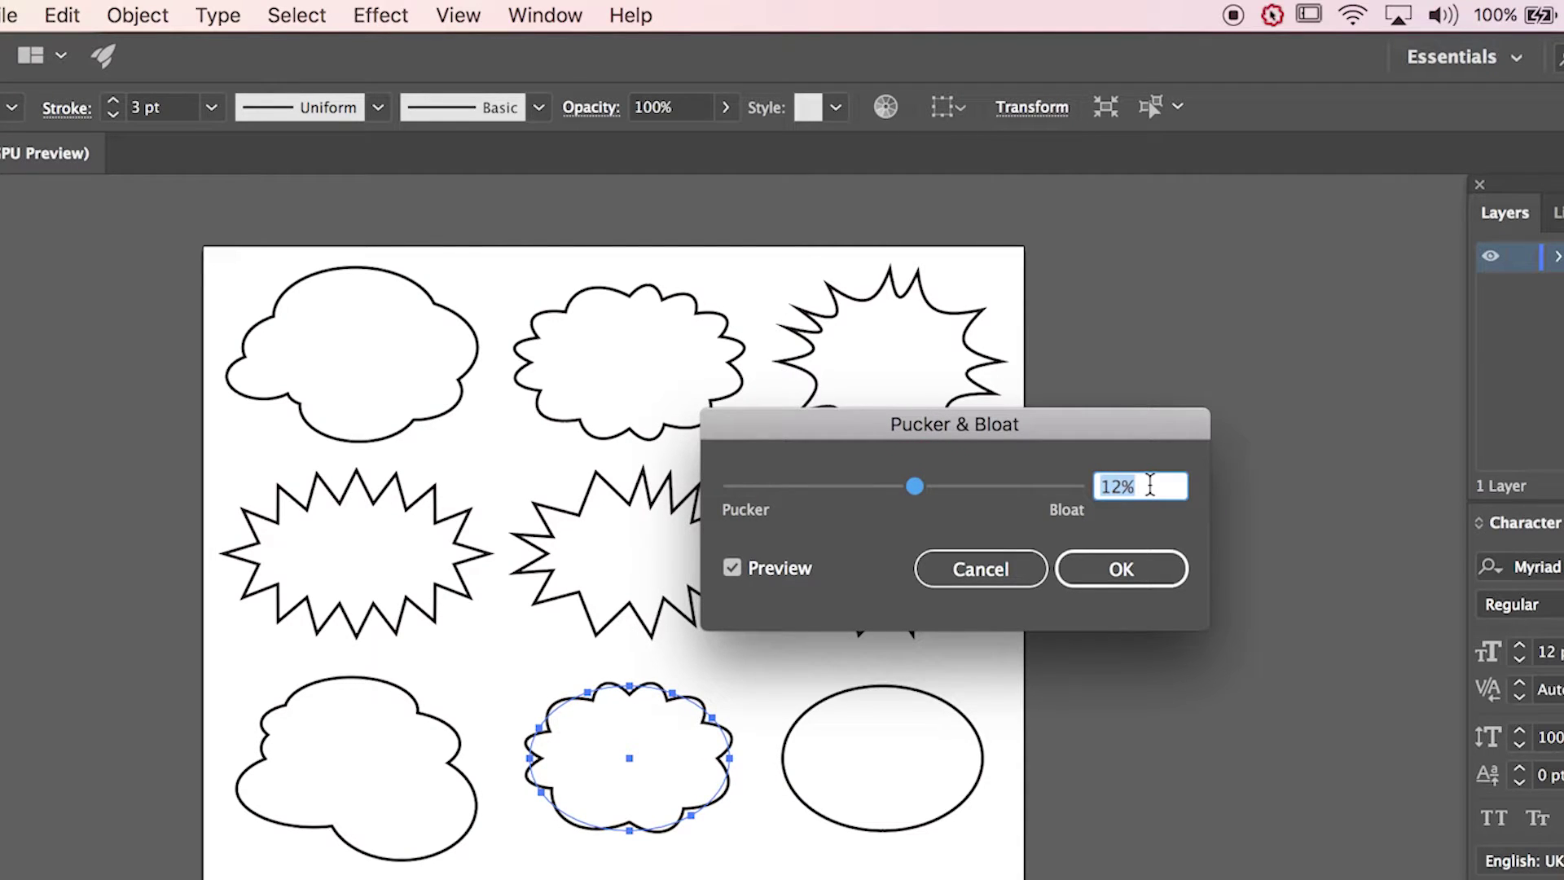
key("Down")
key("Down")
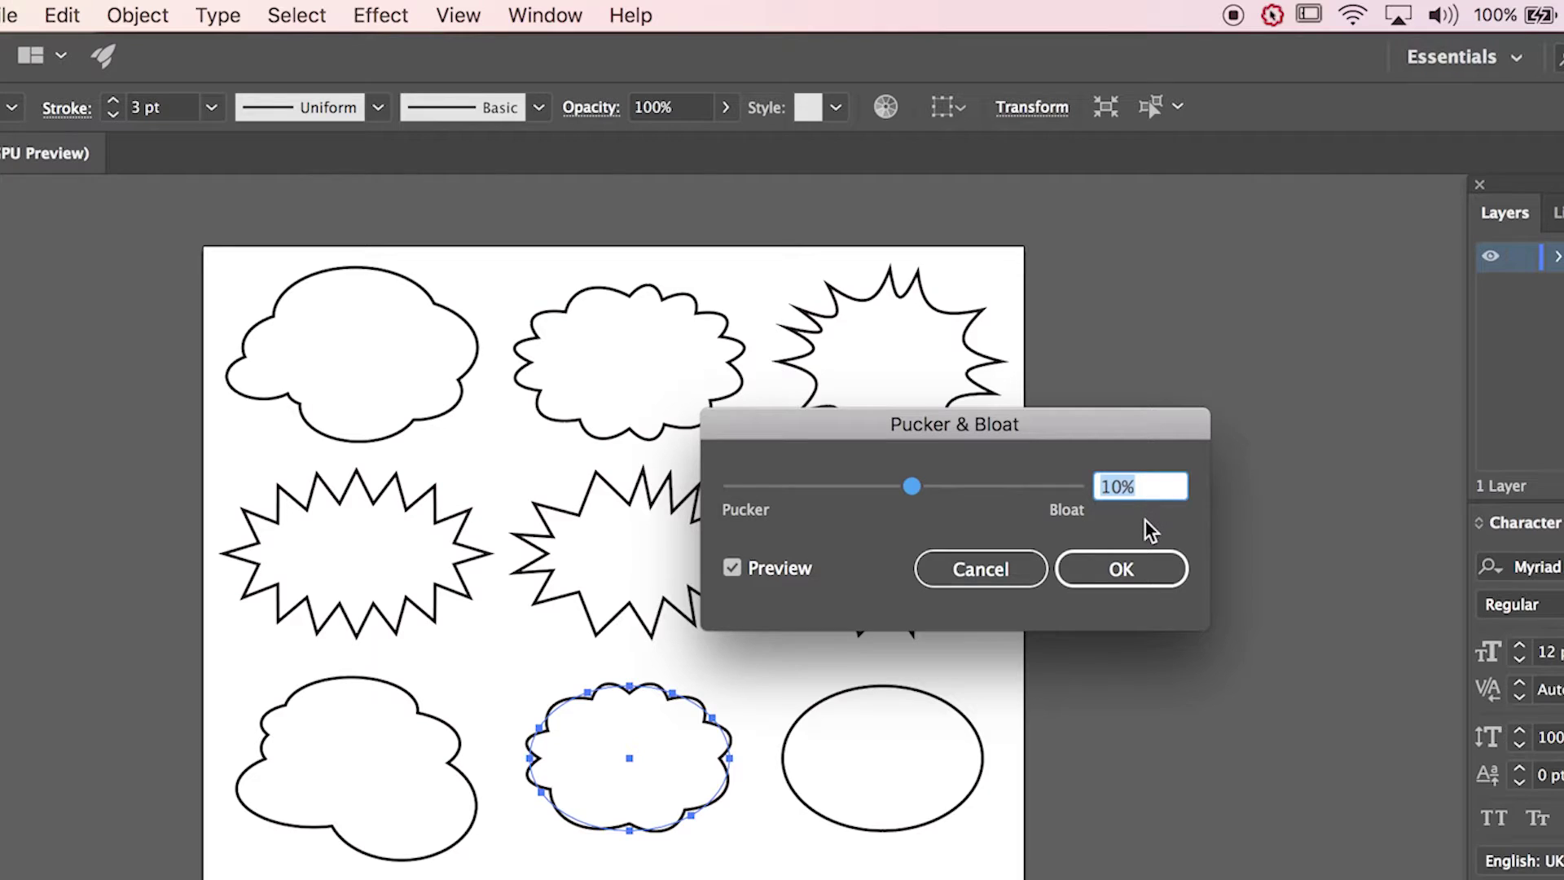
left_click(1144, 561)
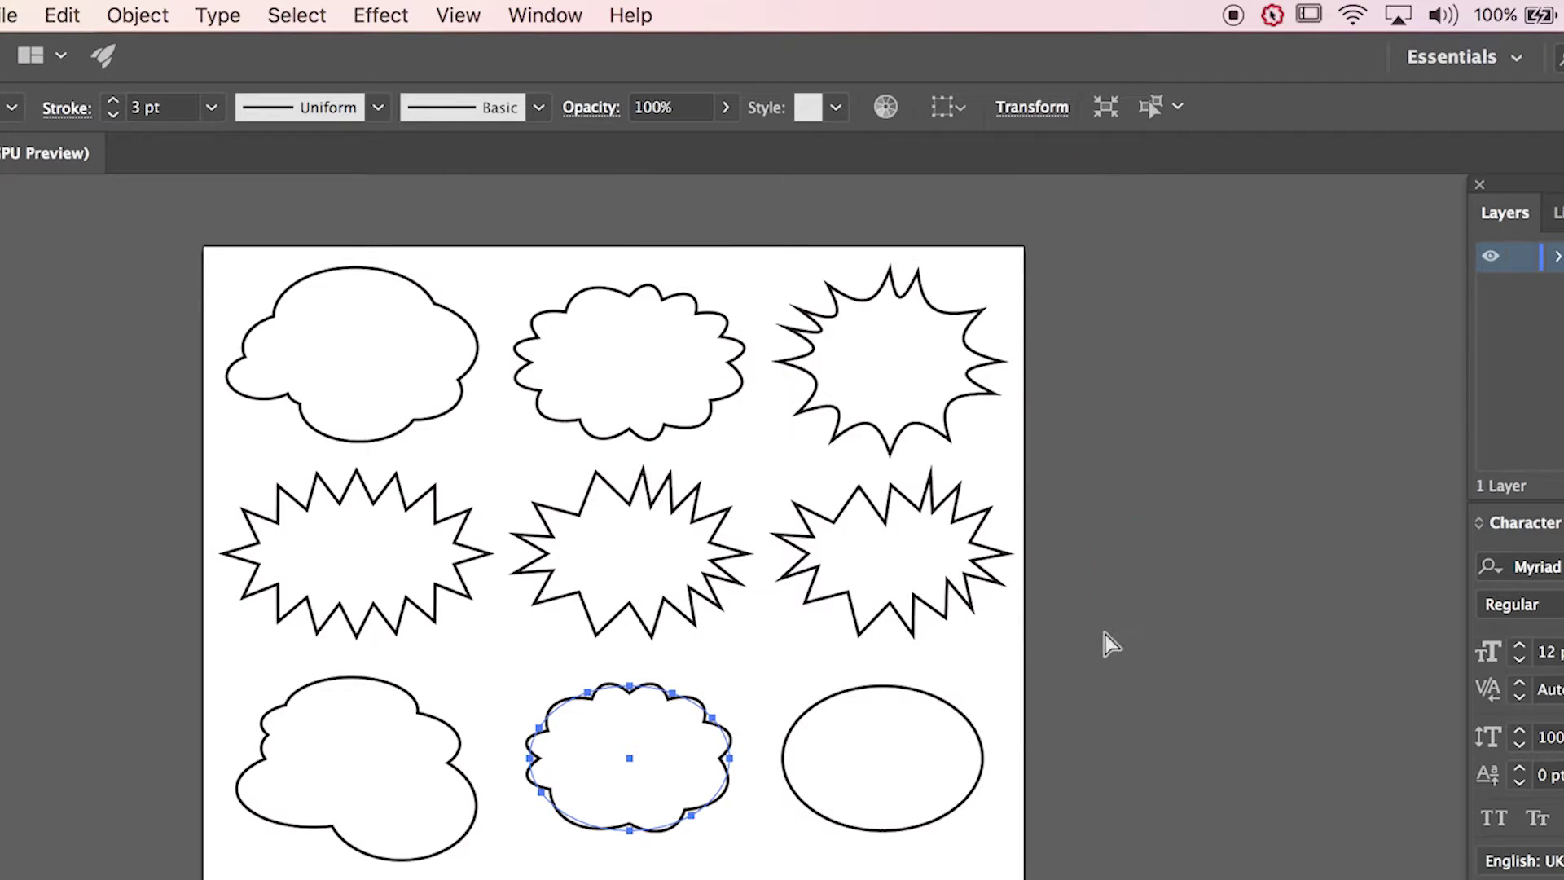
left_click(1048, 716)
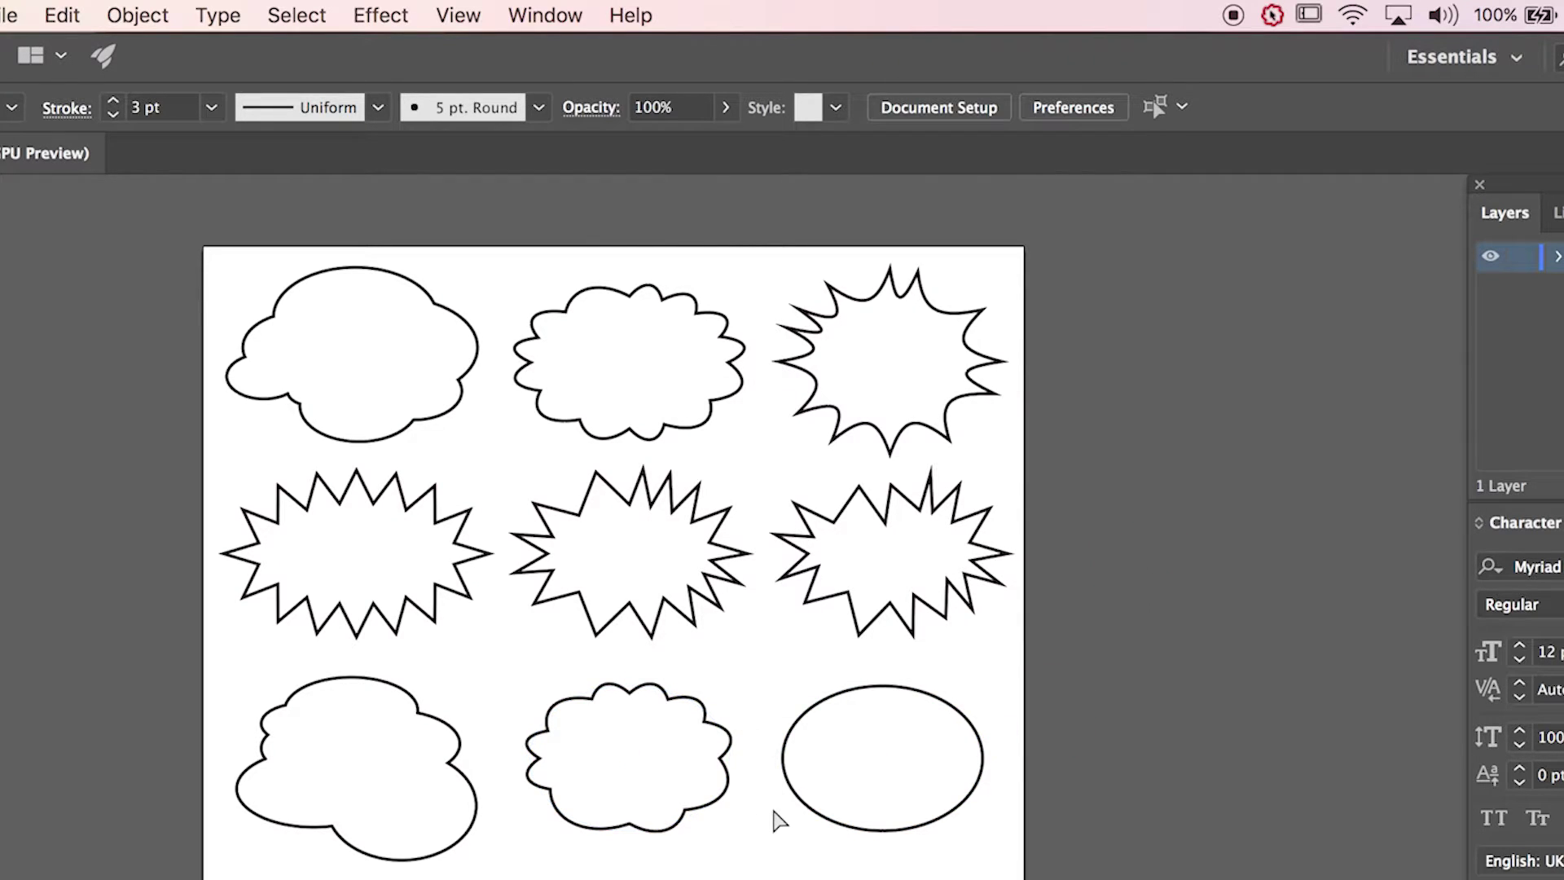
- Select the bottom-right ellipse and apply Pucker & Bloat at -32% Pucker for a spiky burst
left_click_drag(766, 678, 999, 849)
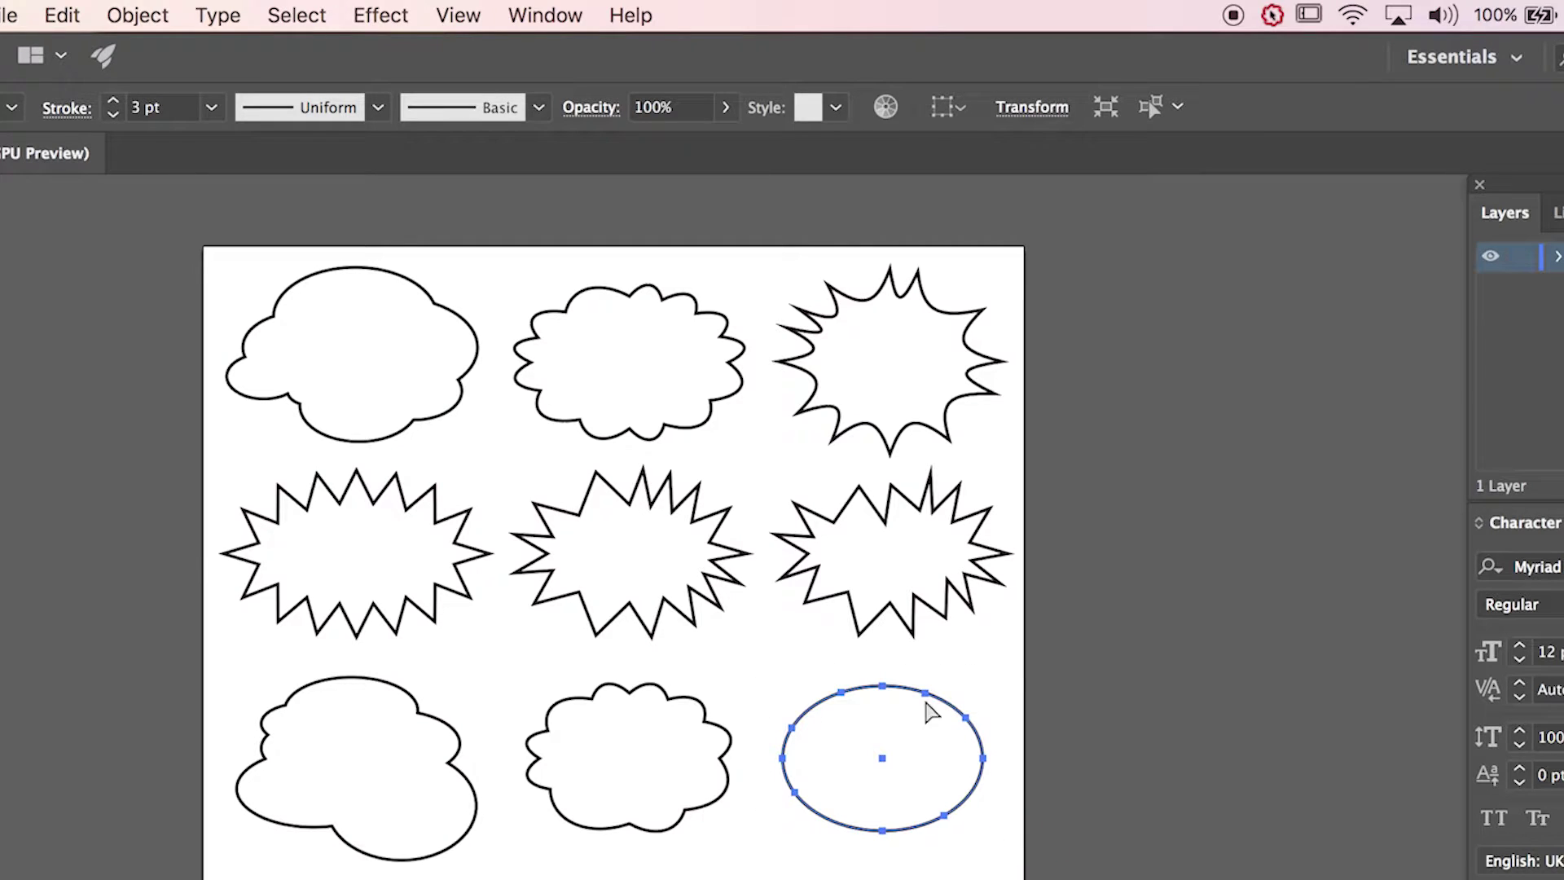
left_click(408, 14)
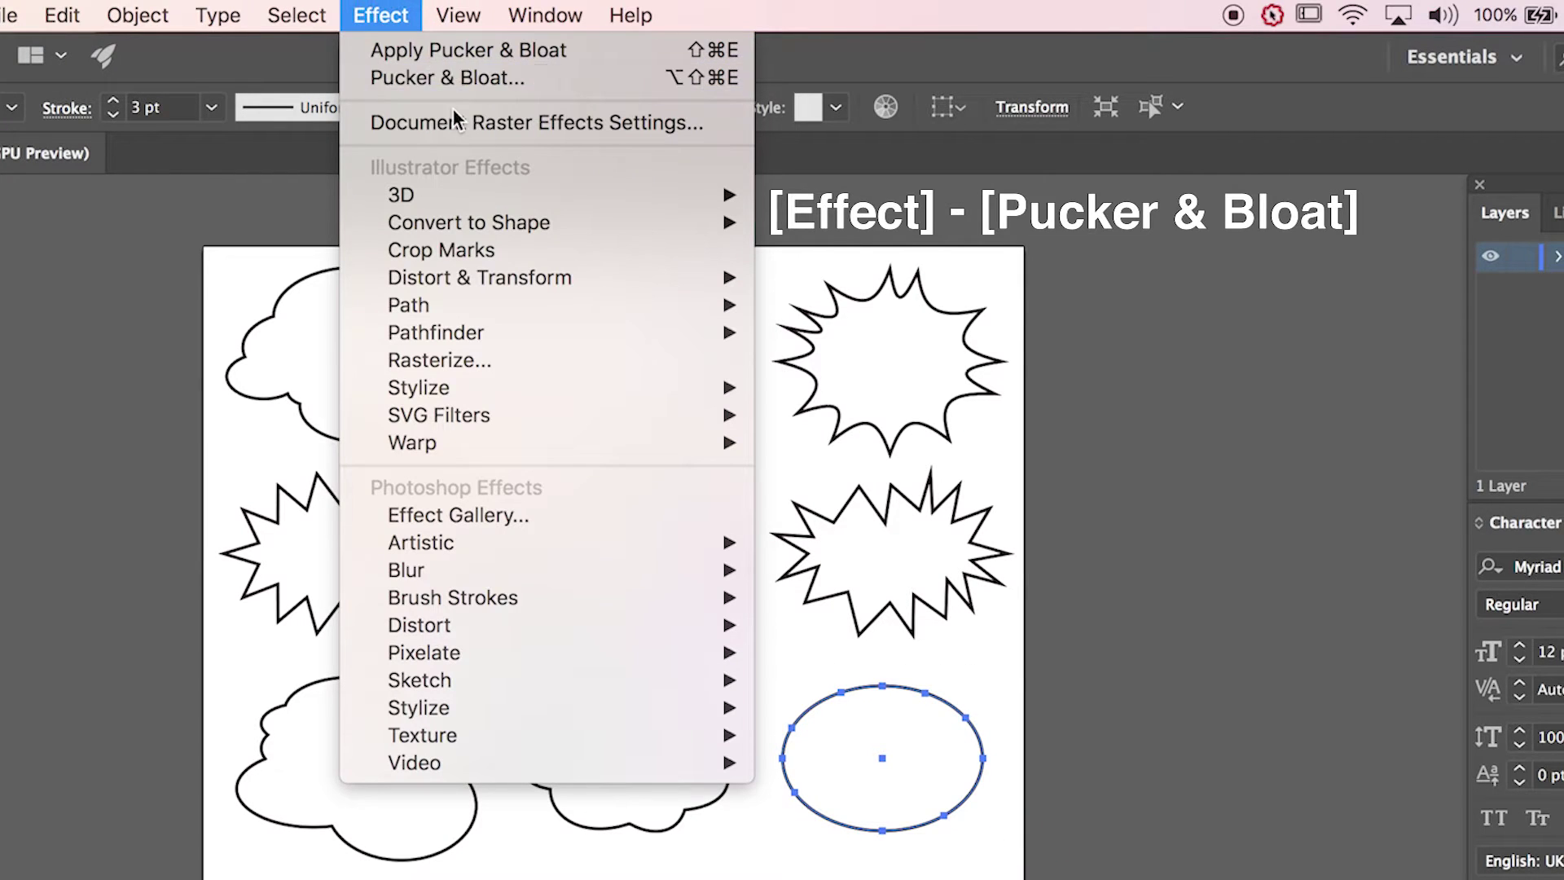
left_click(466, 82)
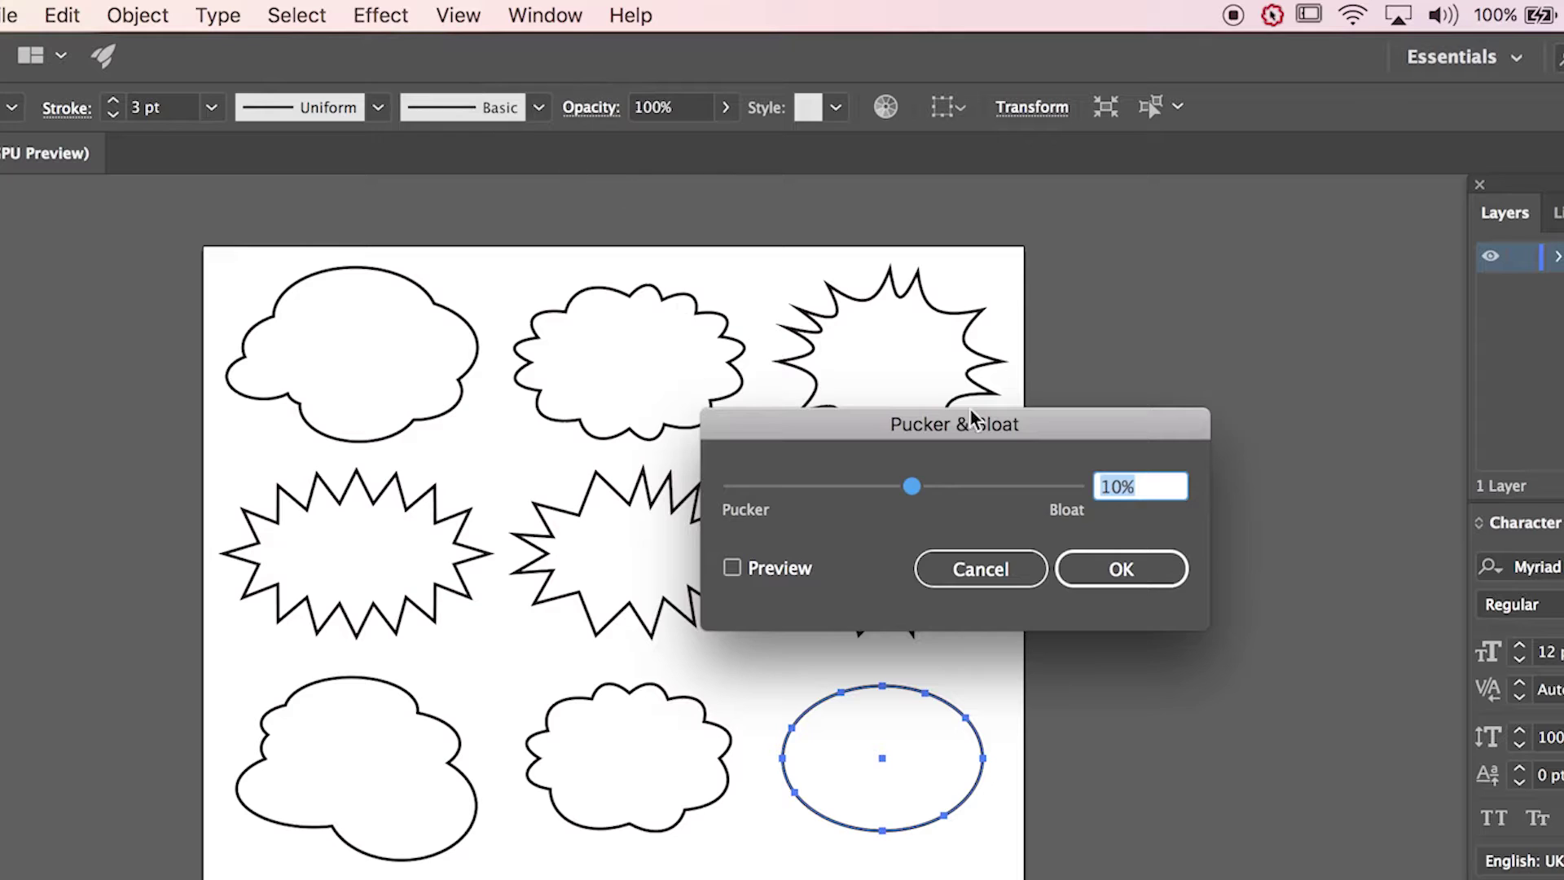
left_click_drag(973, 418, 1199, 434)
left_click(926, 562)
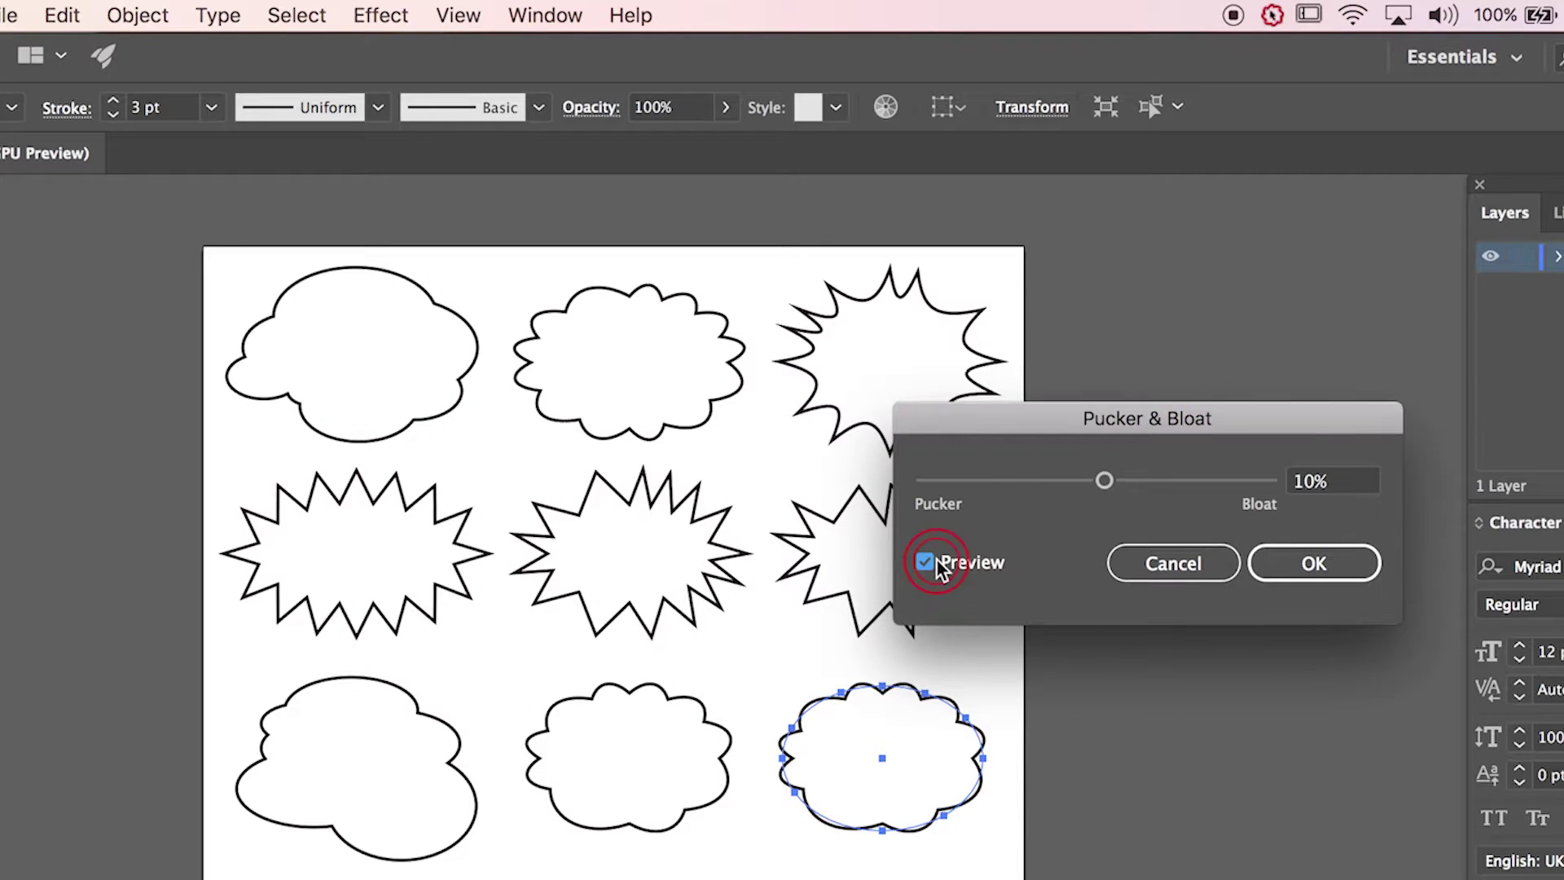
left_click_drag(1101, 484, 1096, 482)
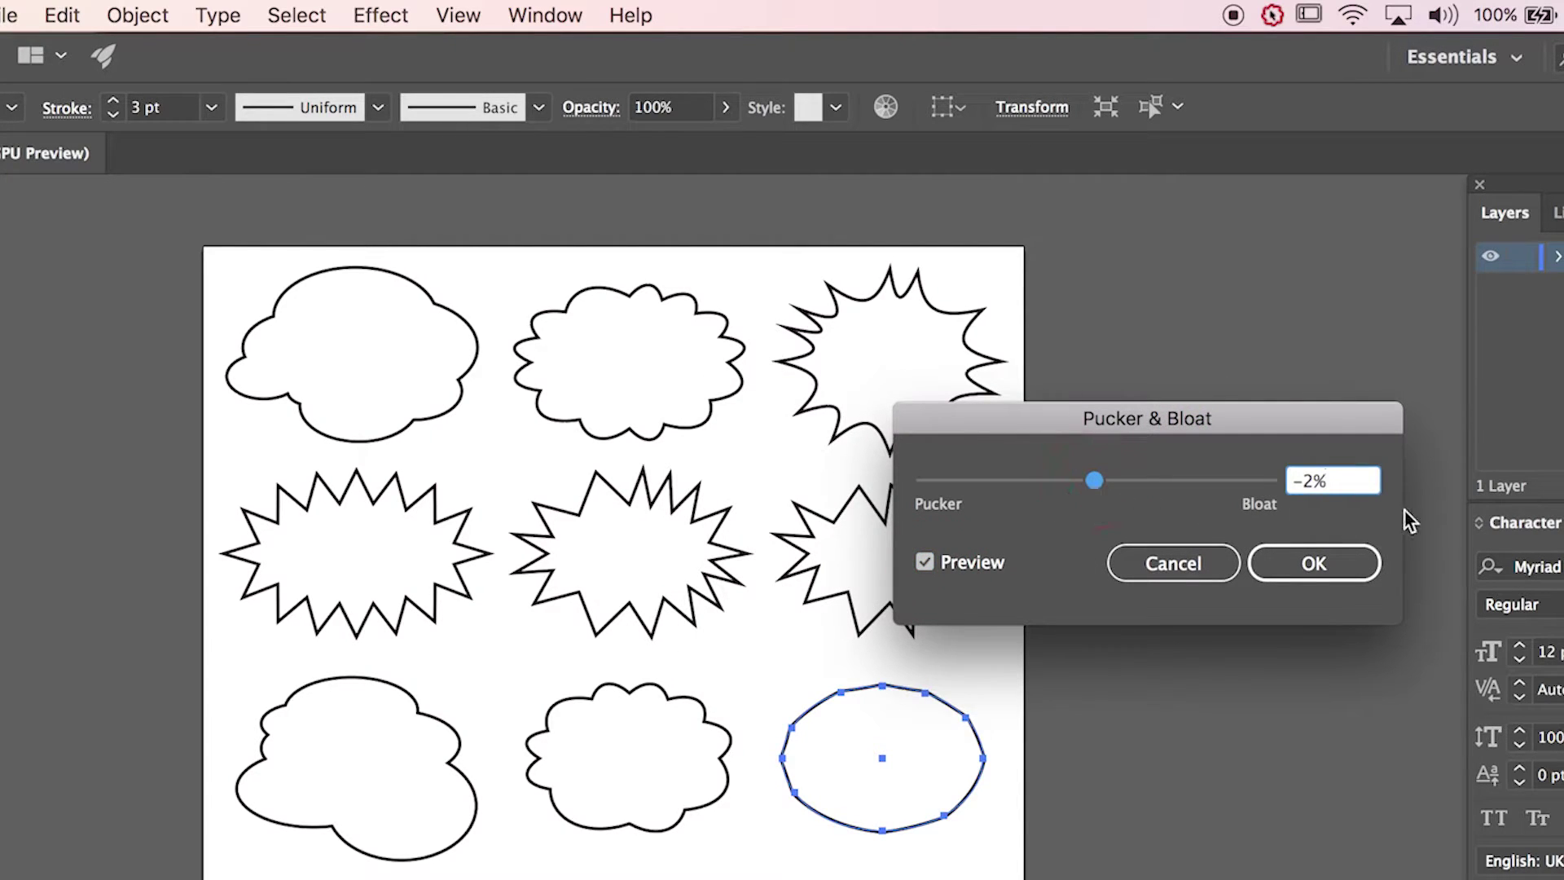
key("Down")
key("Down")
key("Down")
key("Down")
key("Down")
key("Down")
key("Down")
key("Down")
key("Down")
key("Down")
key("Down")
key("Down")
key("Down")
key("Down")
key("Down")
key("Down")
key("Down")
key("Down")
key("Down")
key("Down")
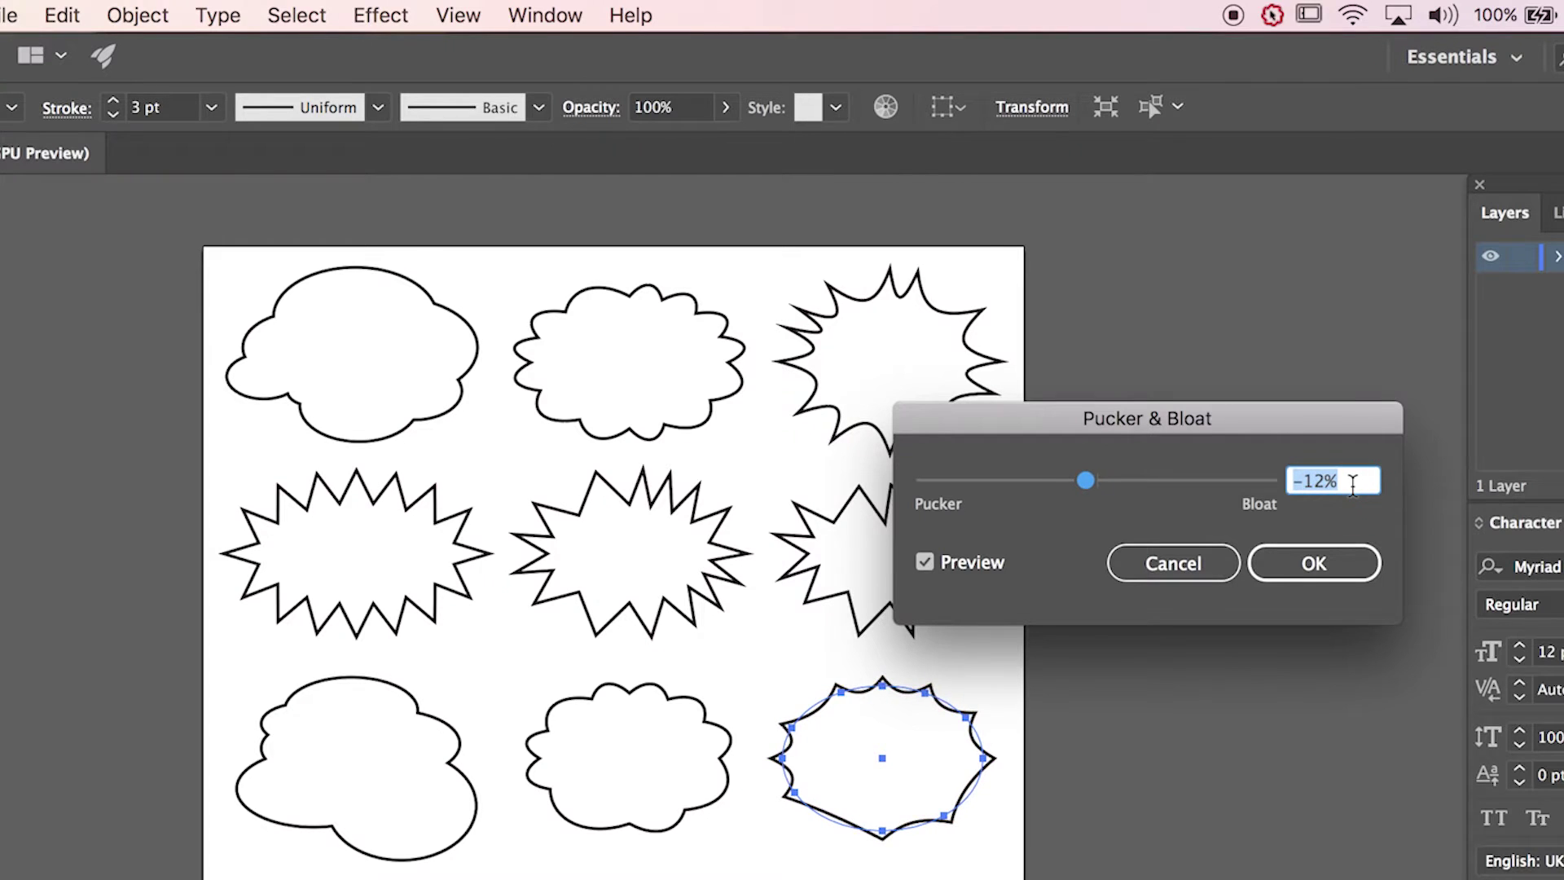
key("Down")
key("Down")
key("Down")
key("Down")
key("Down")
key("Down")
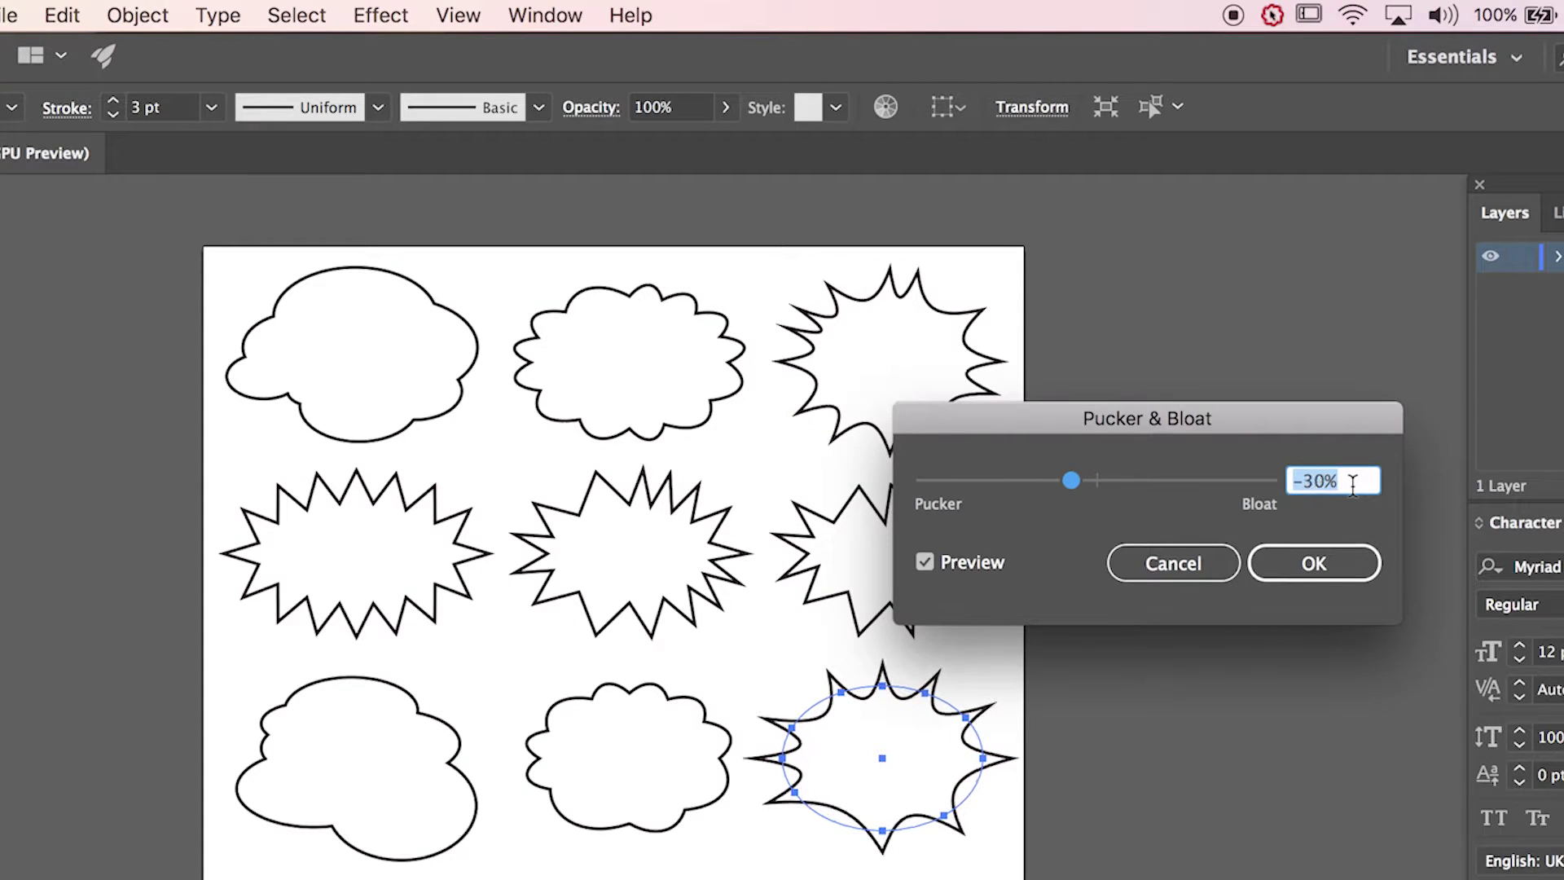
key("Down")
key("Down")
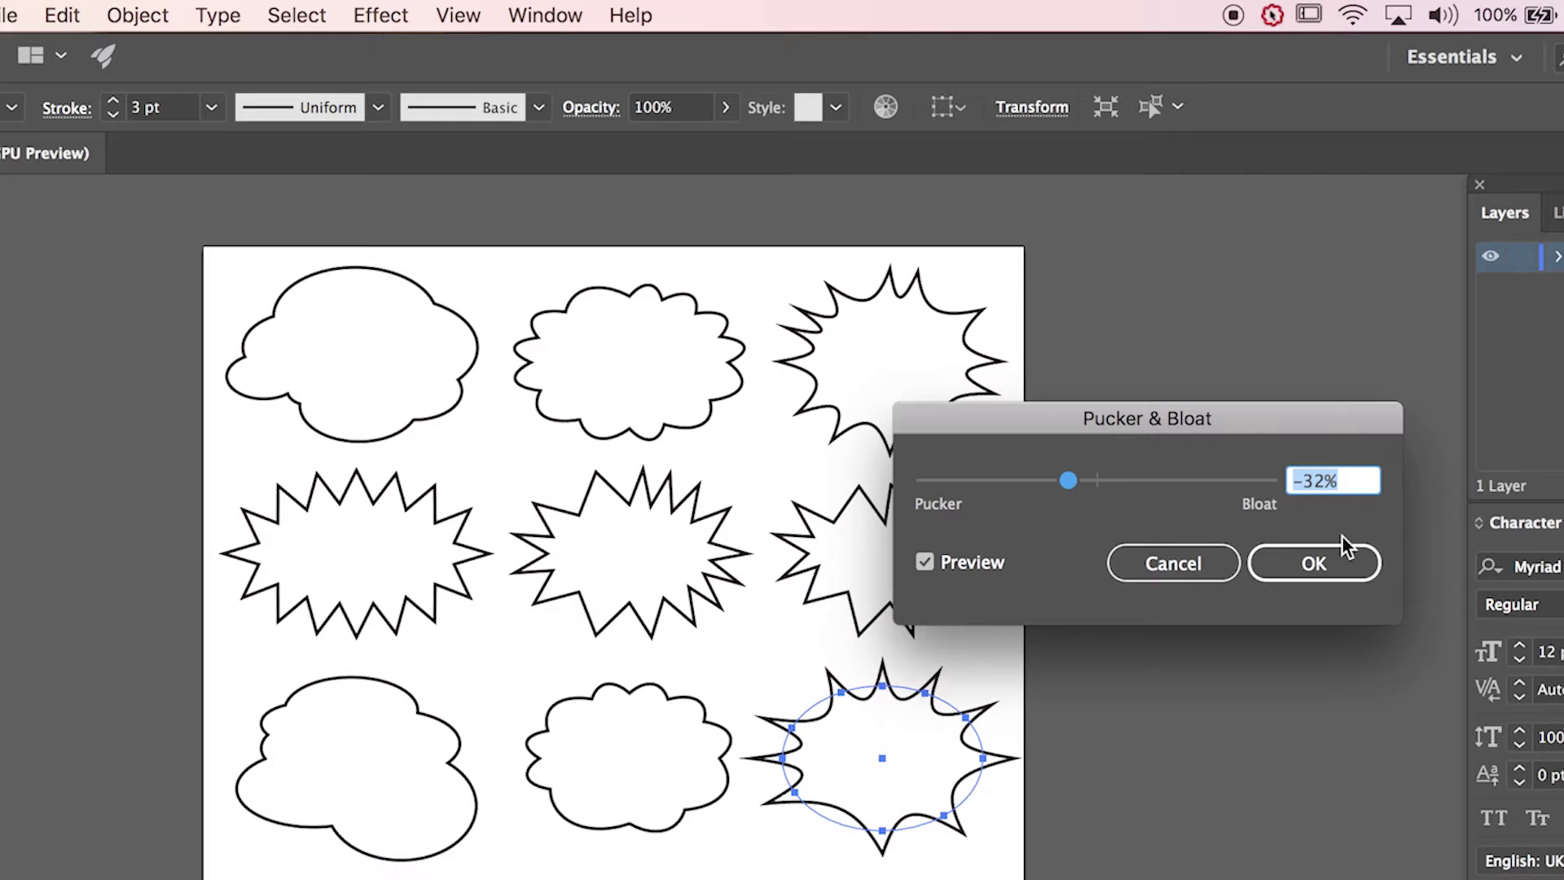
left_click(1340, 558)
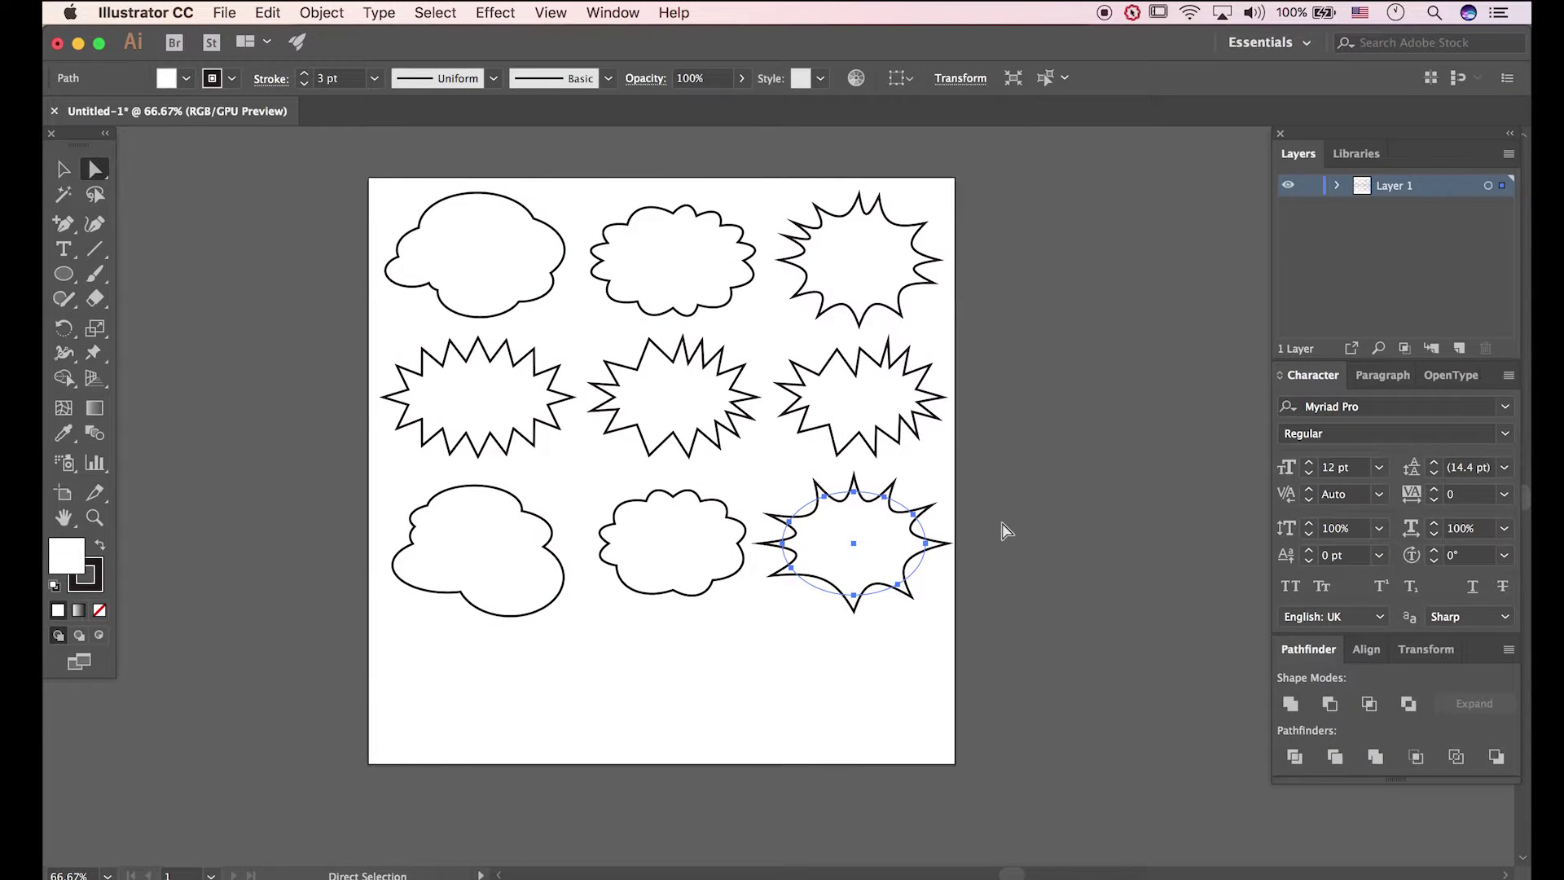
- Draw a new ellipse below the first cloud
left_click(1007, 530)
key("l")
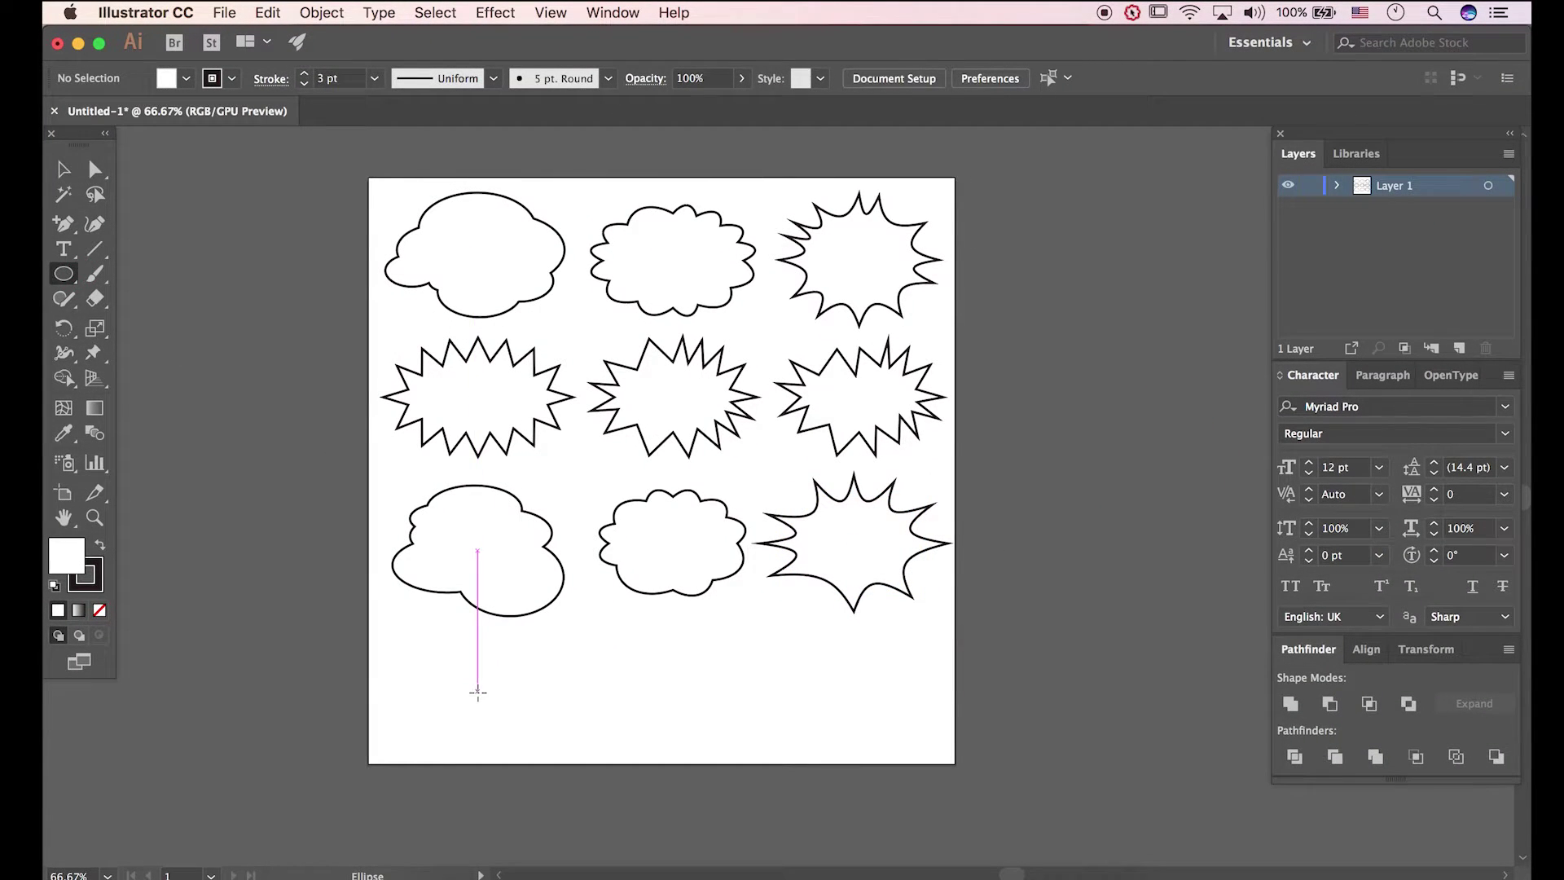
left_click_drag(478, 692, 566, 750)
key("v")
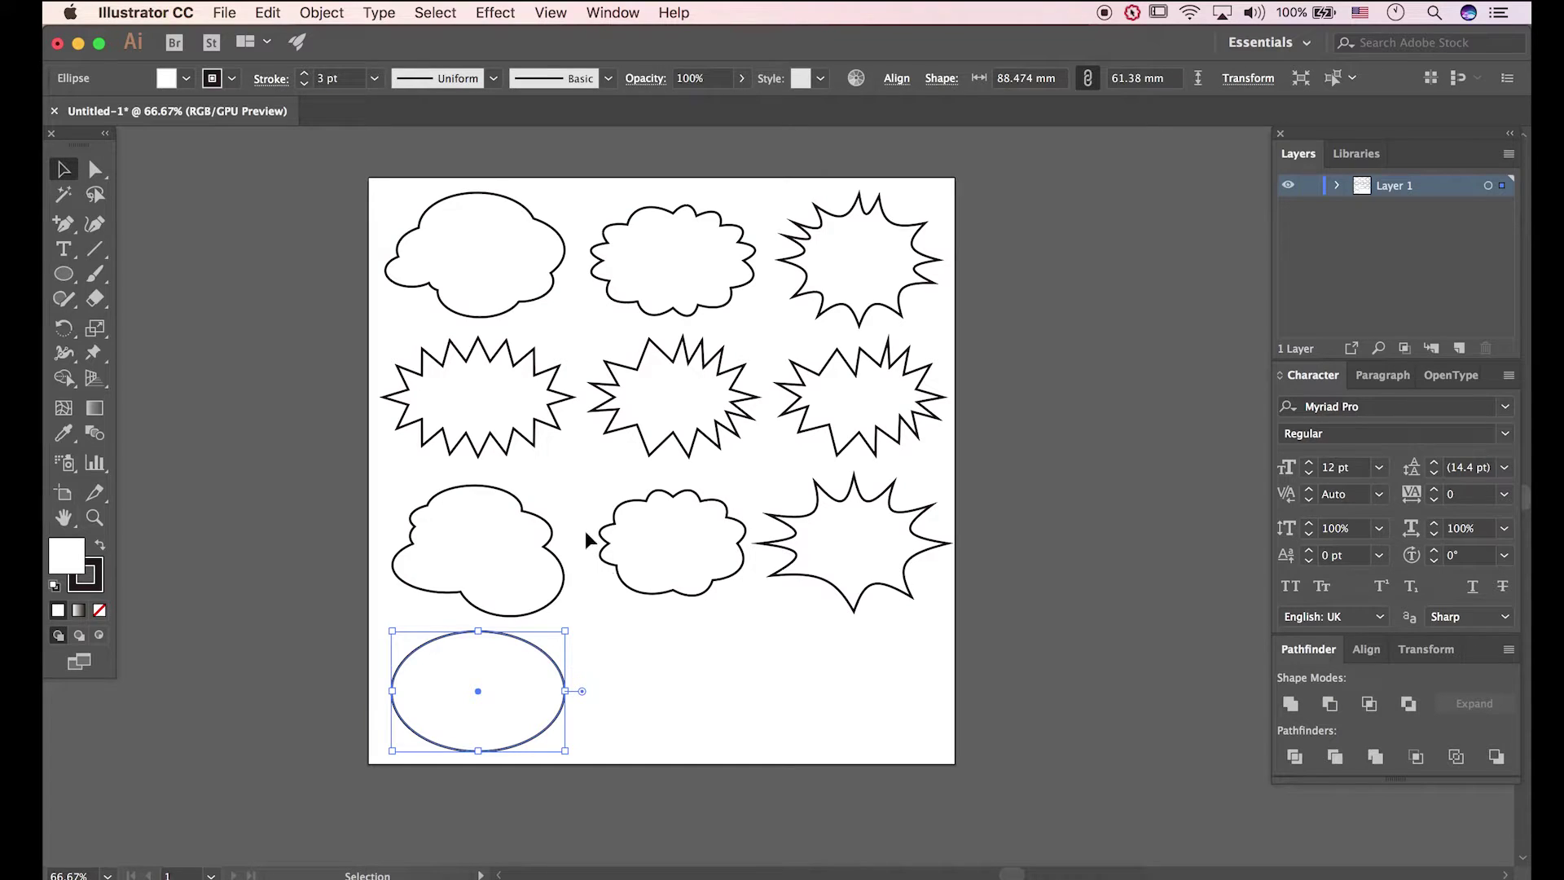
- Apply a Zig Zag effect with Size 6 mm, 7 ridges per segment and Corner points
left_click(495, 12)
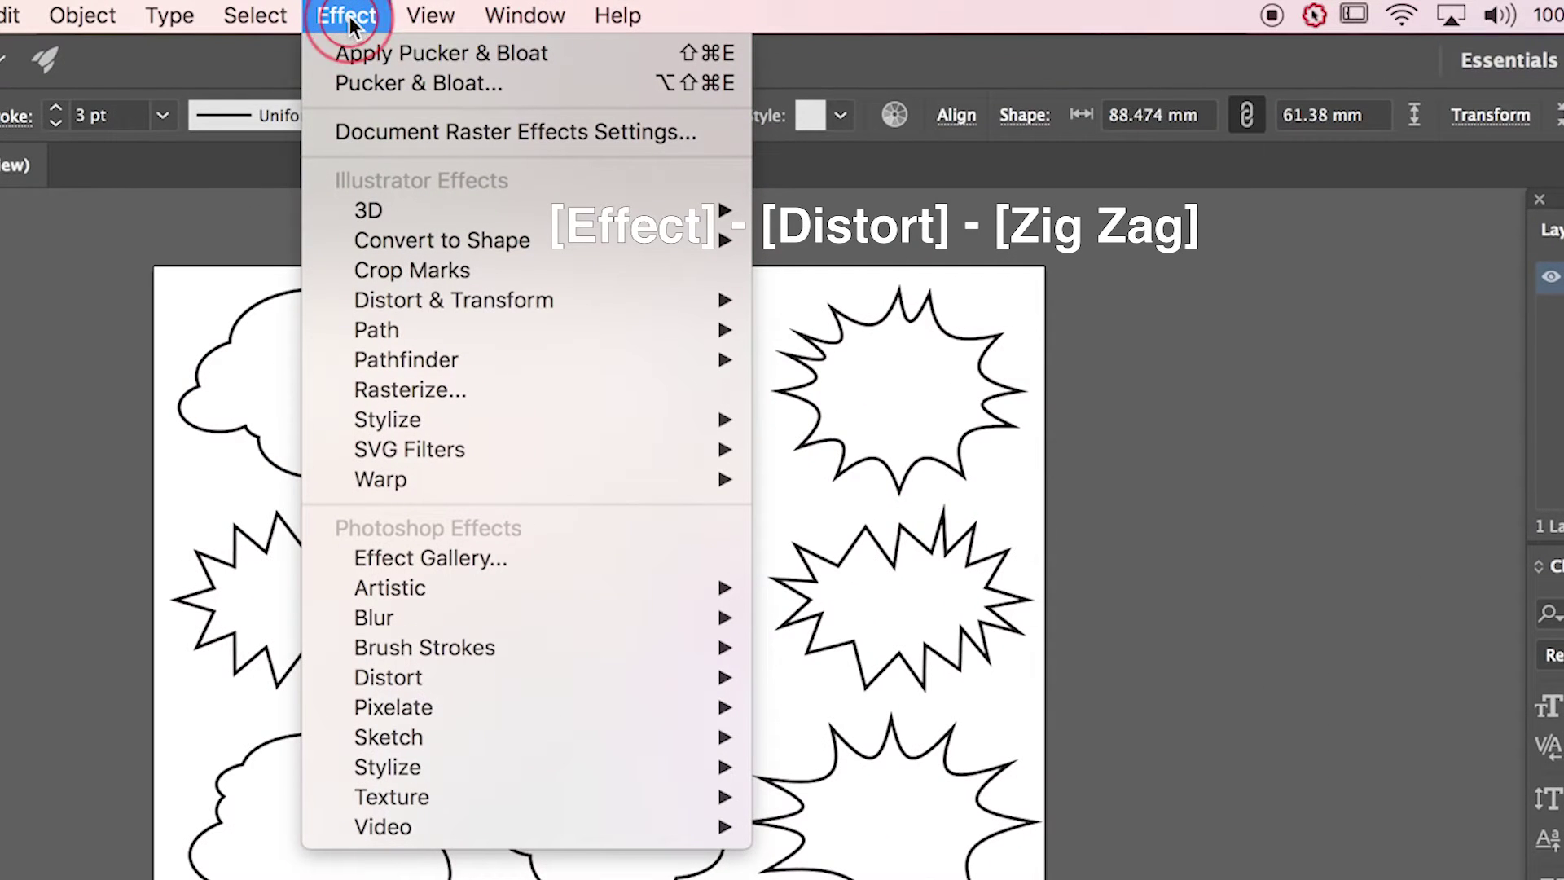
mouse_move(422, 308)
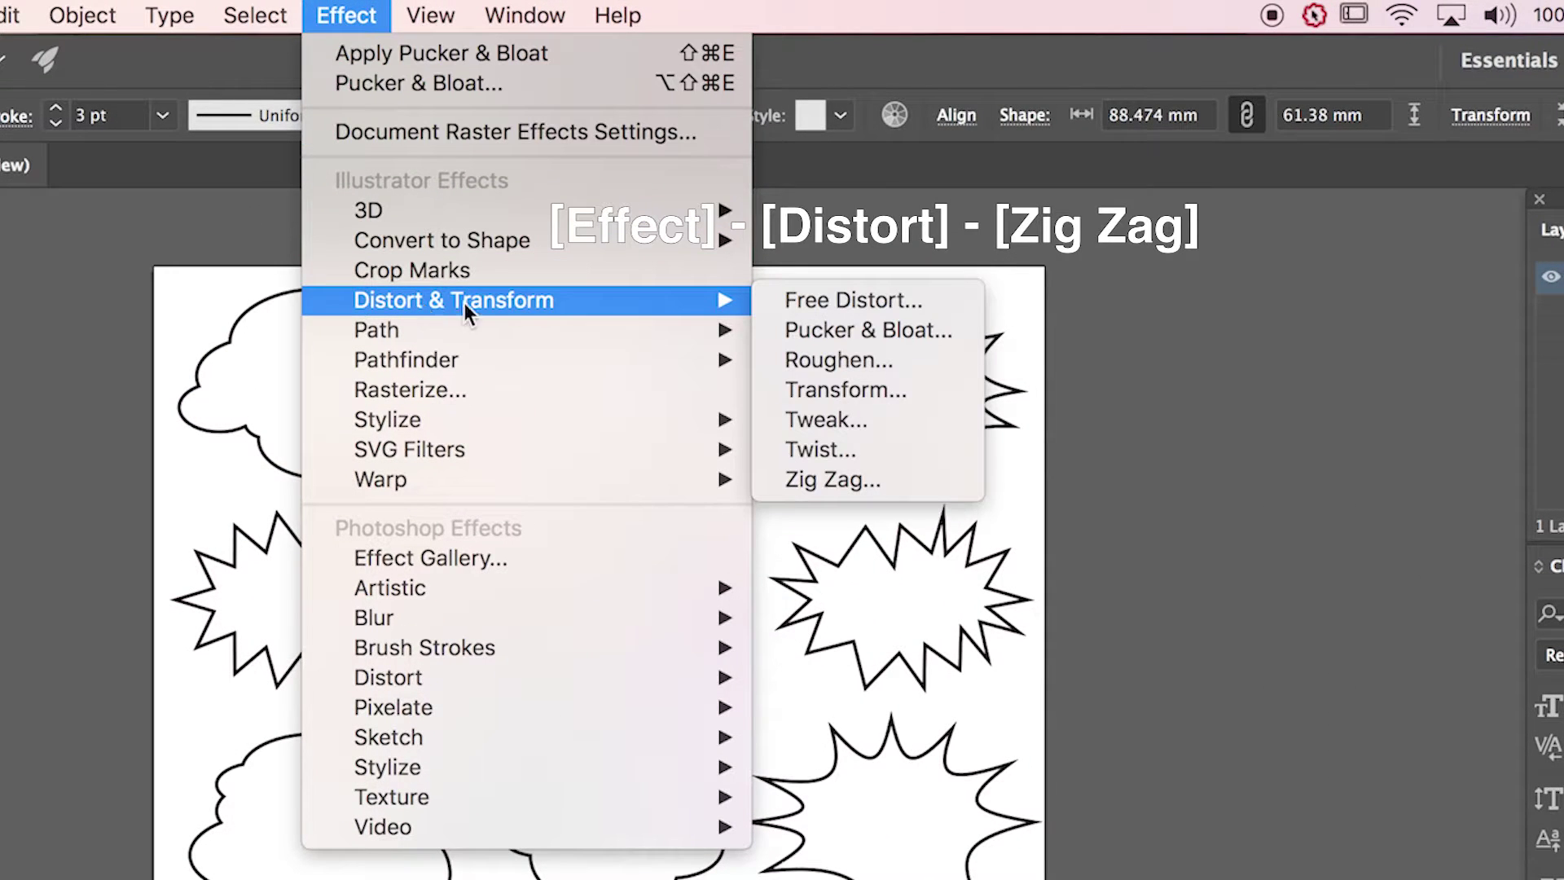
left_click(847, 479)
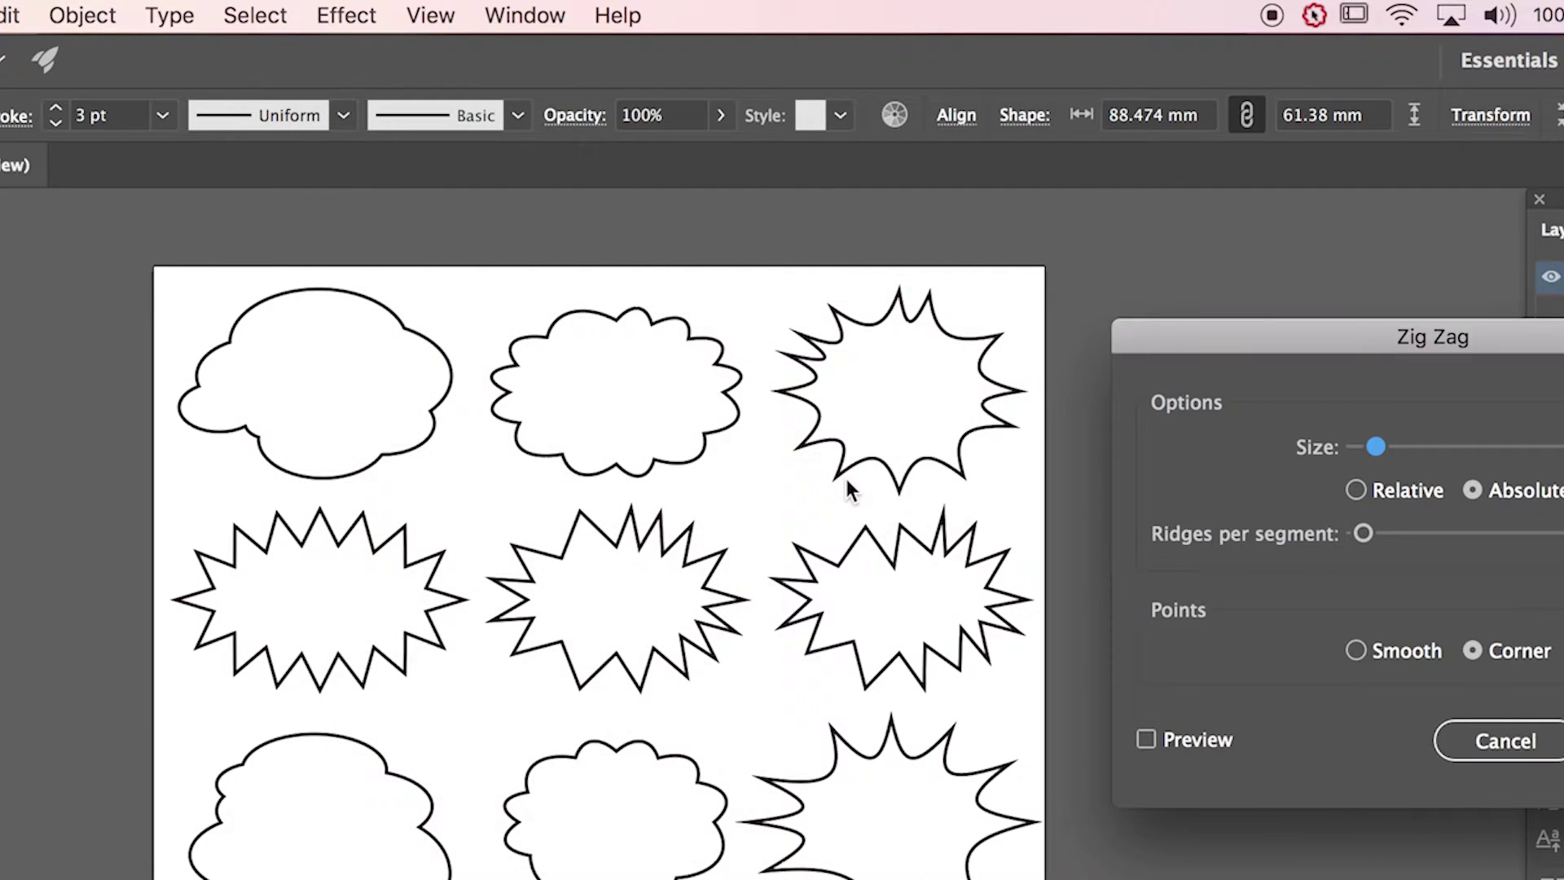
left_click_drag(1225, 4, 702, 216)
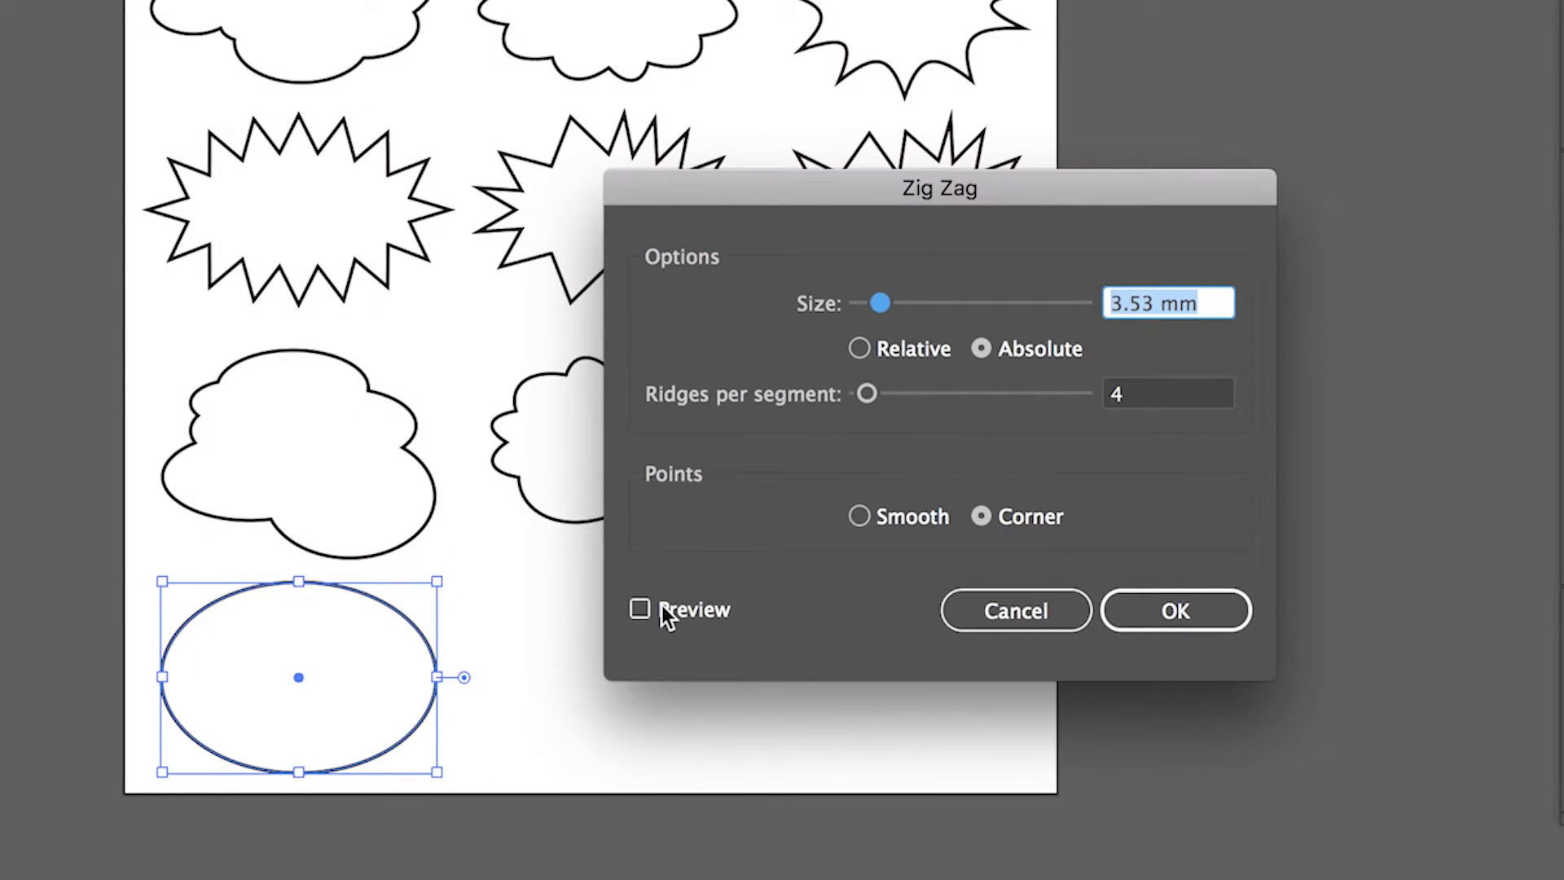
left_click(667, 608)
left_click(1211, 301)
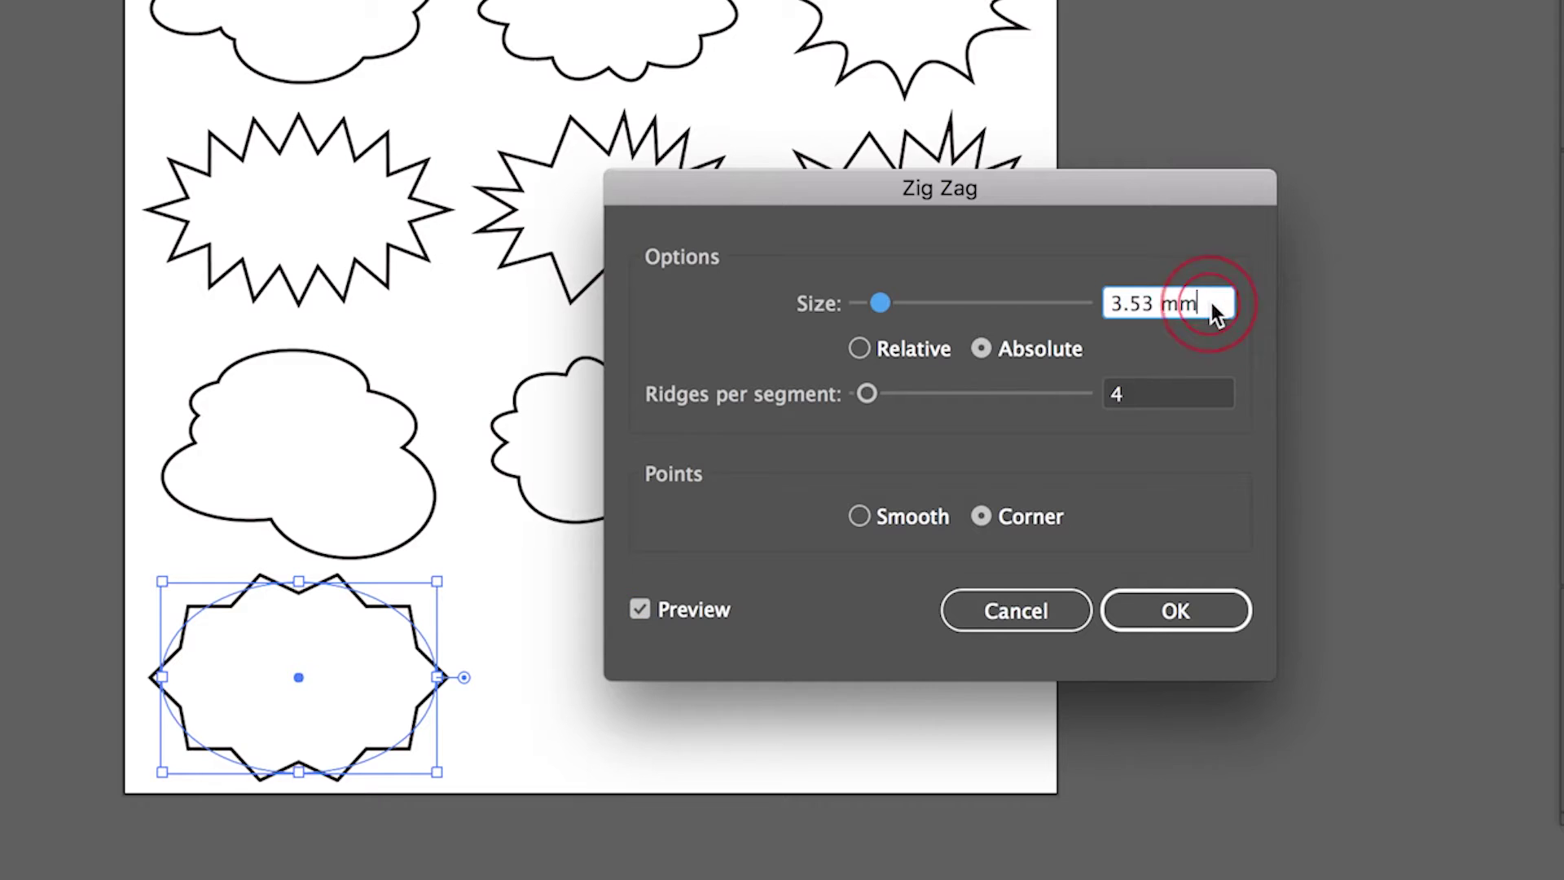
key("Up")
key("Up")
key("Up")
key("Up")
key("Down")
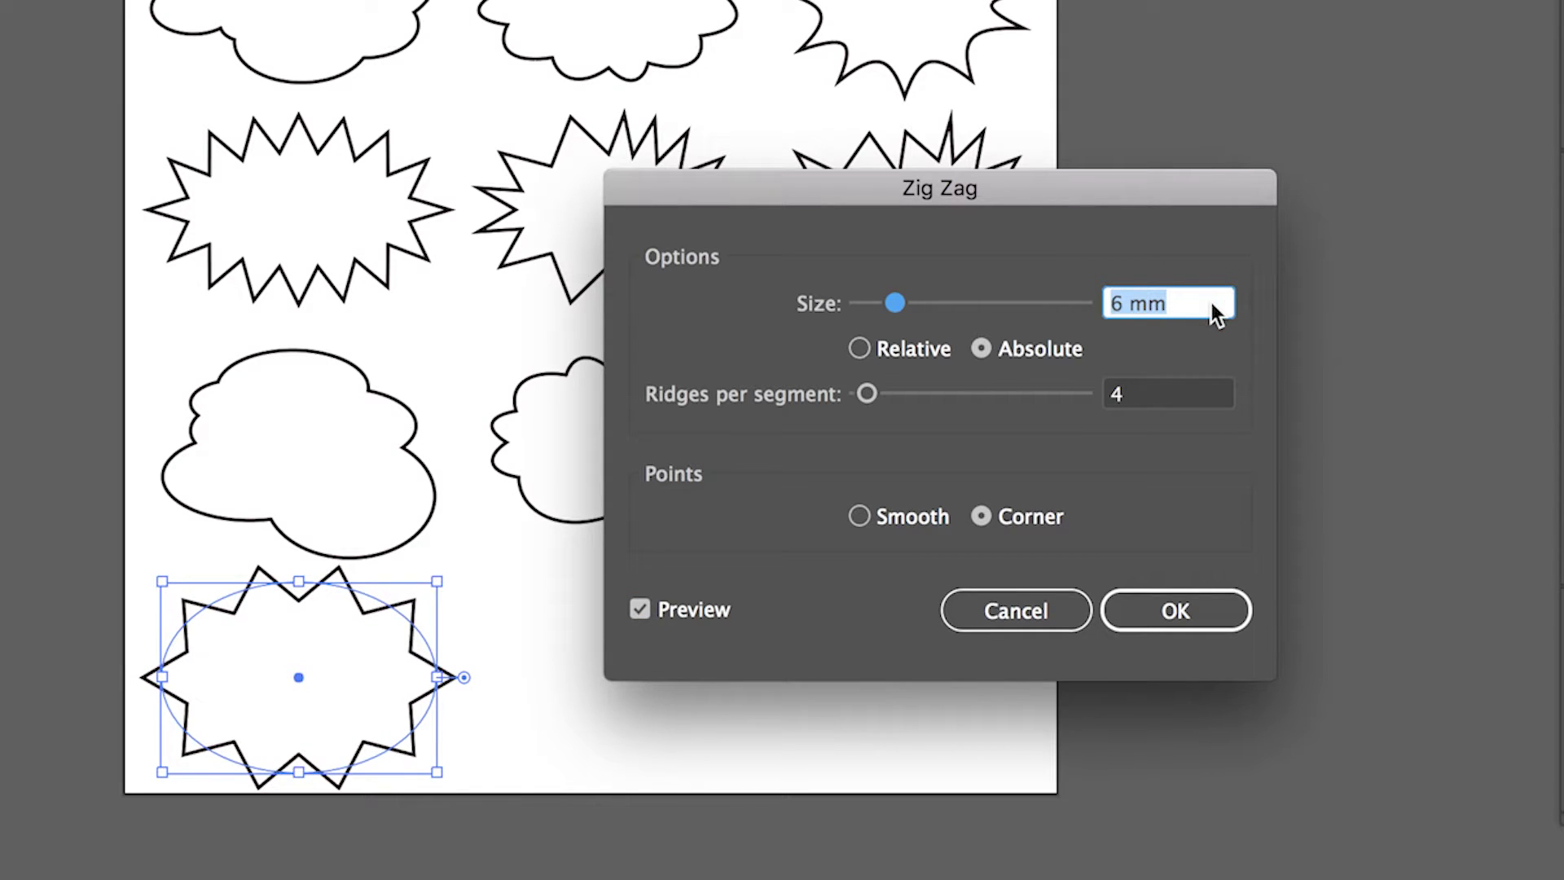
left_click(1195, 389)
key("Up")
key("Up")
key("Up")
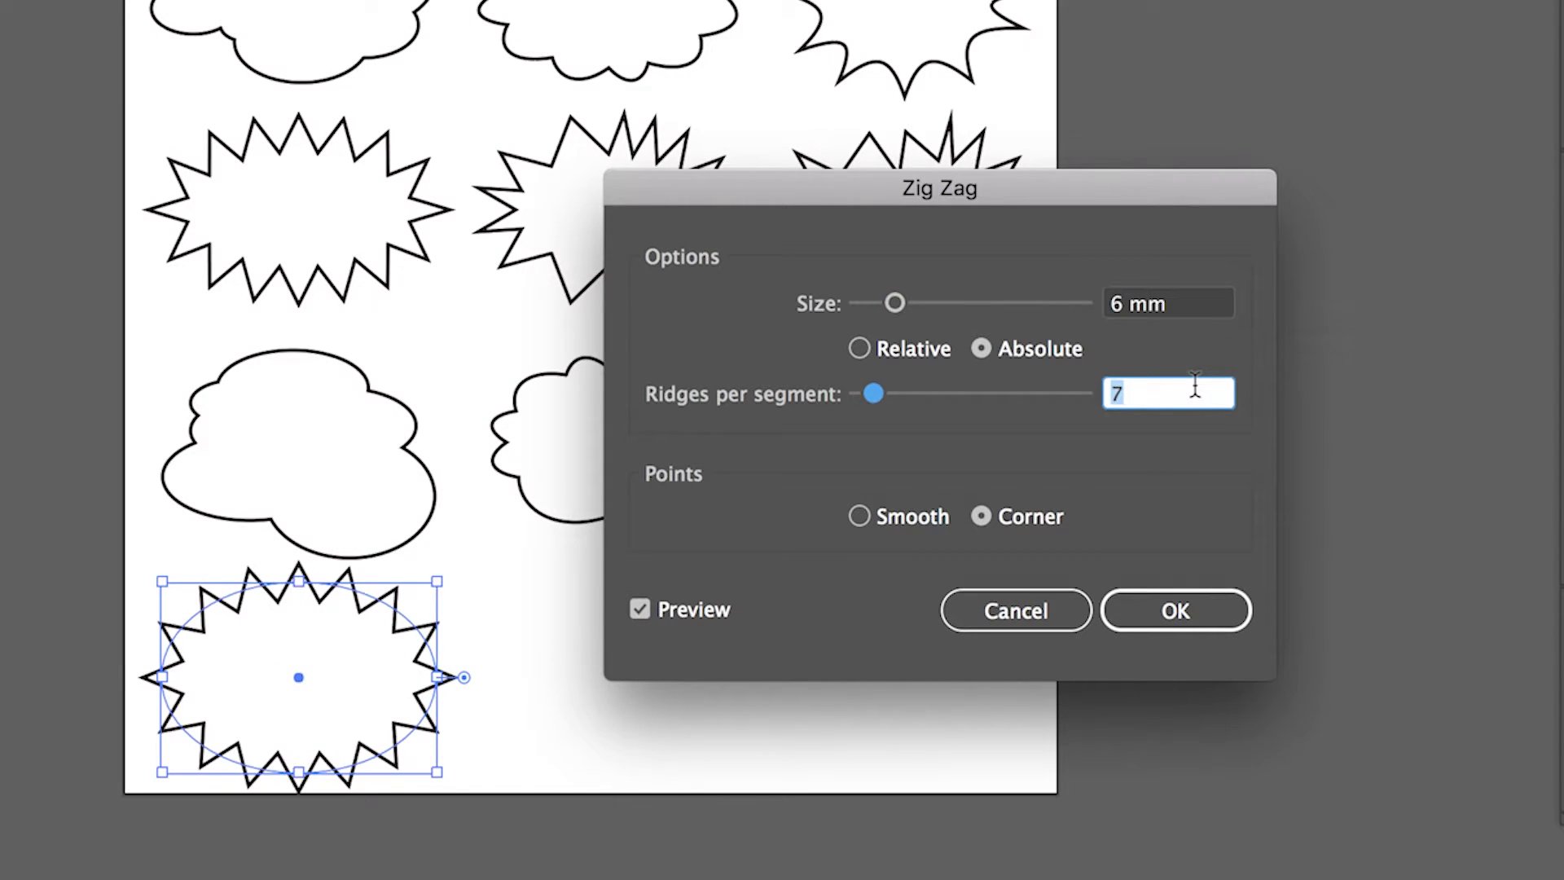
key("Down")
key("Up")
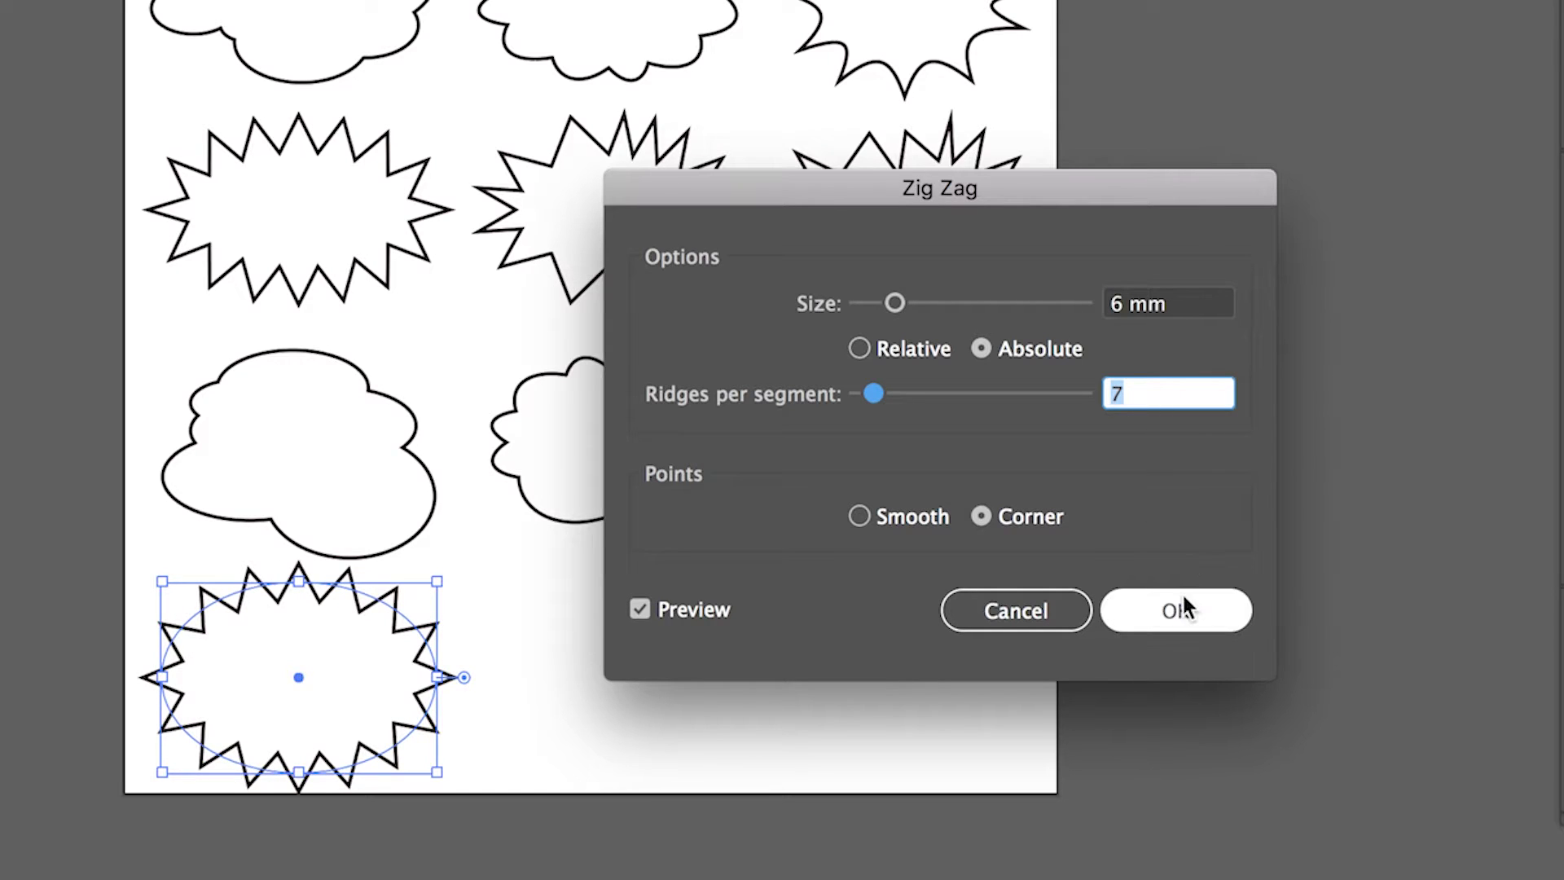
left_click(912, 517)
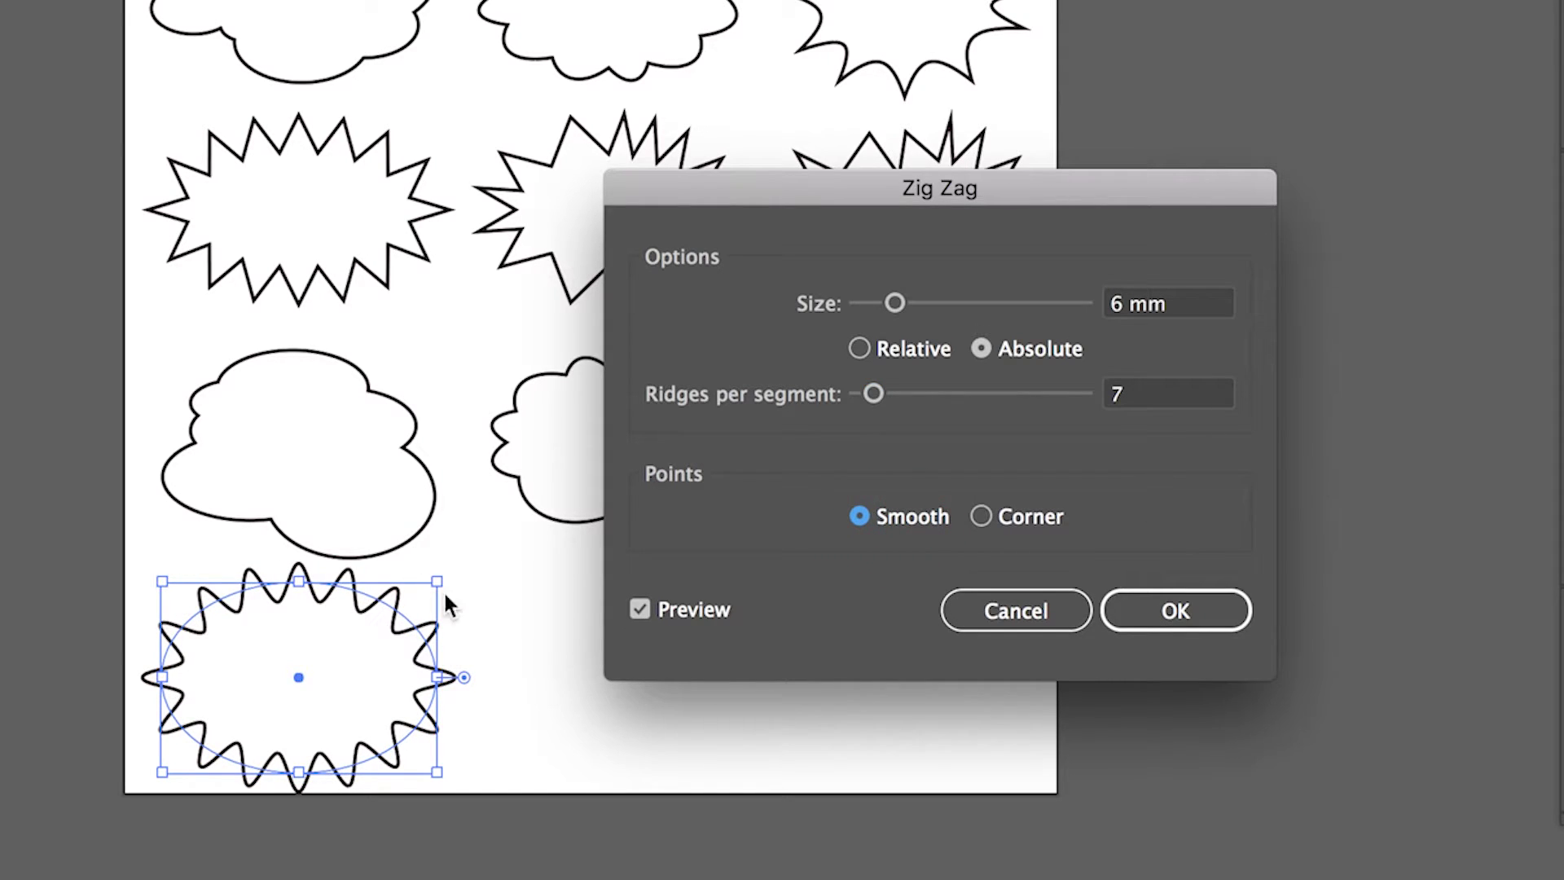
left_click(1041, 528)
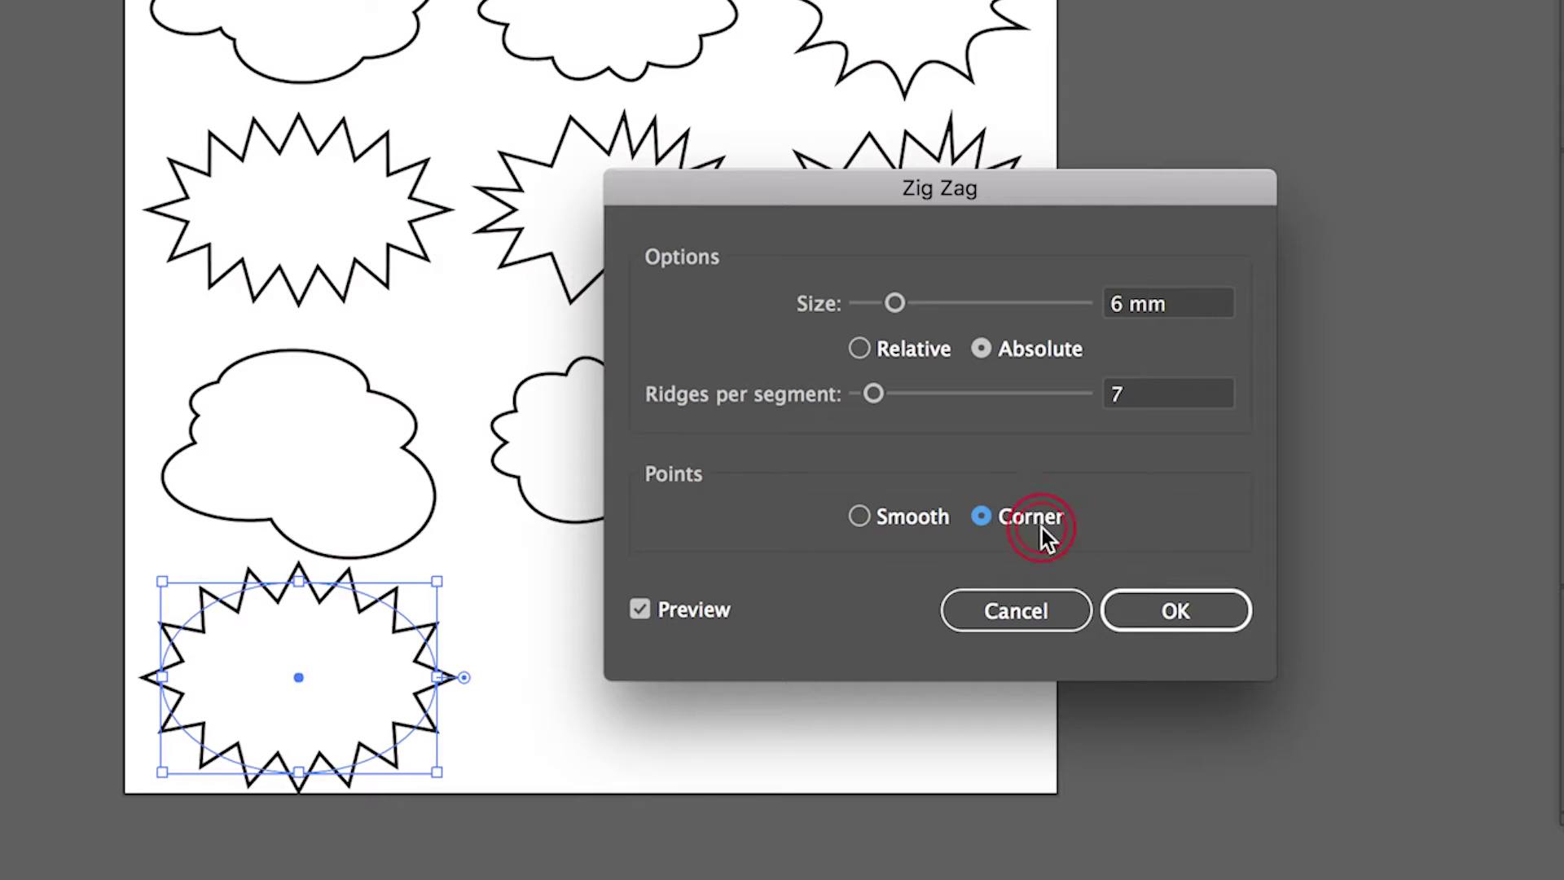
key("Return")
left_click(544, 694)
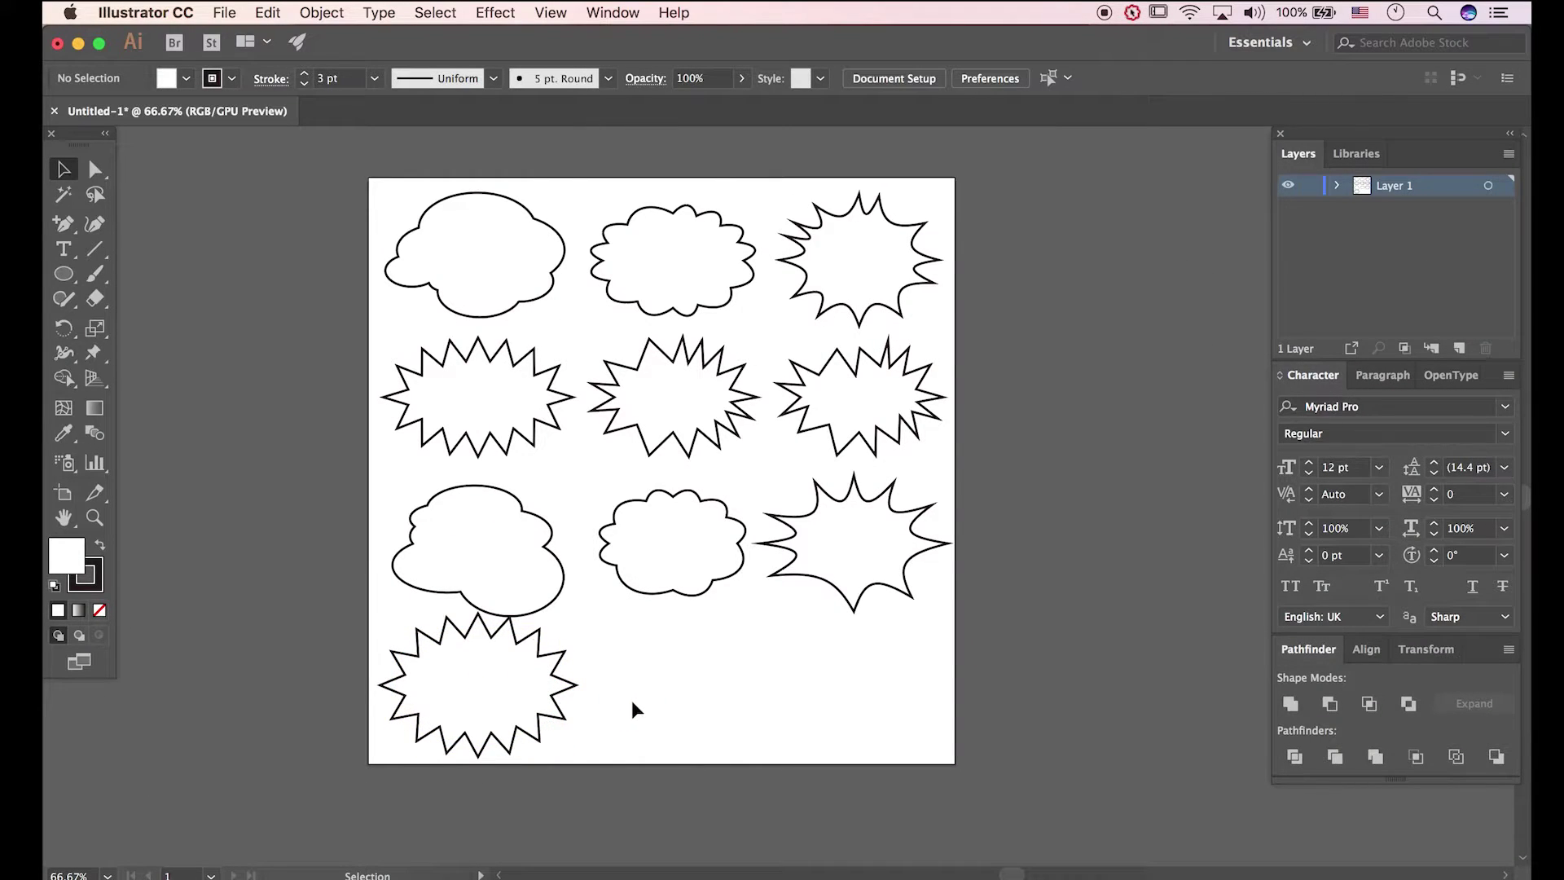
- Draw an oval in the bottom row
key("l")
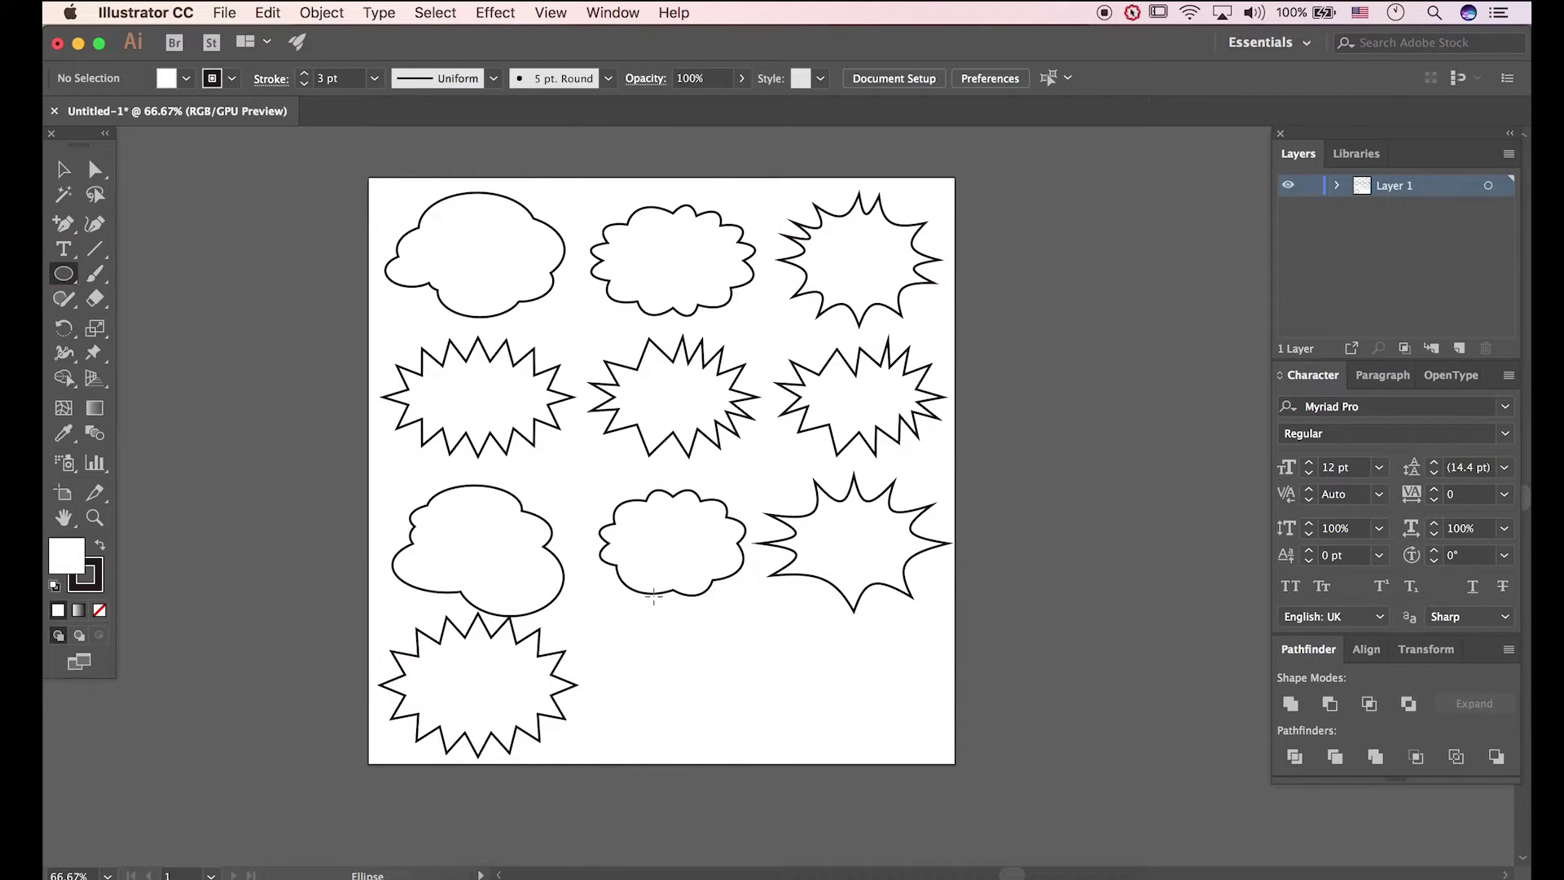
left_click_drag(601, 635, 745, 734)
key("v")
left_click(774, 733)
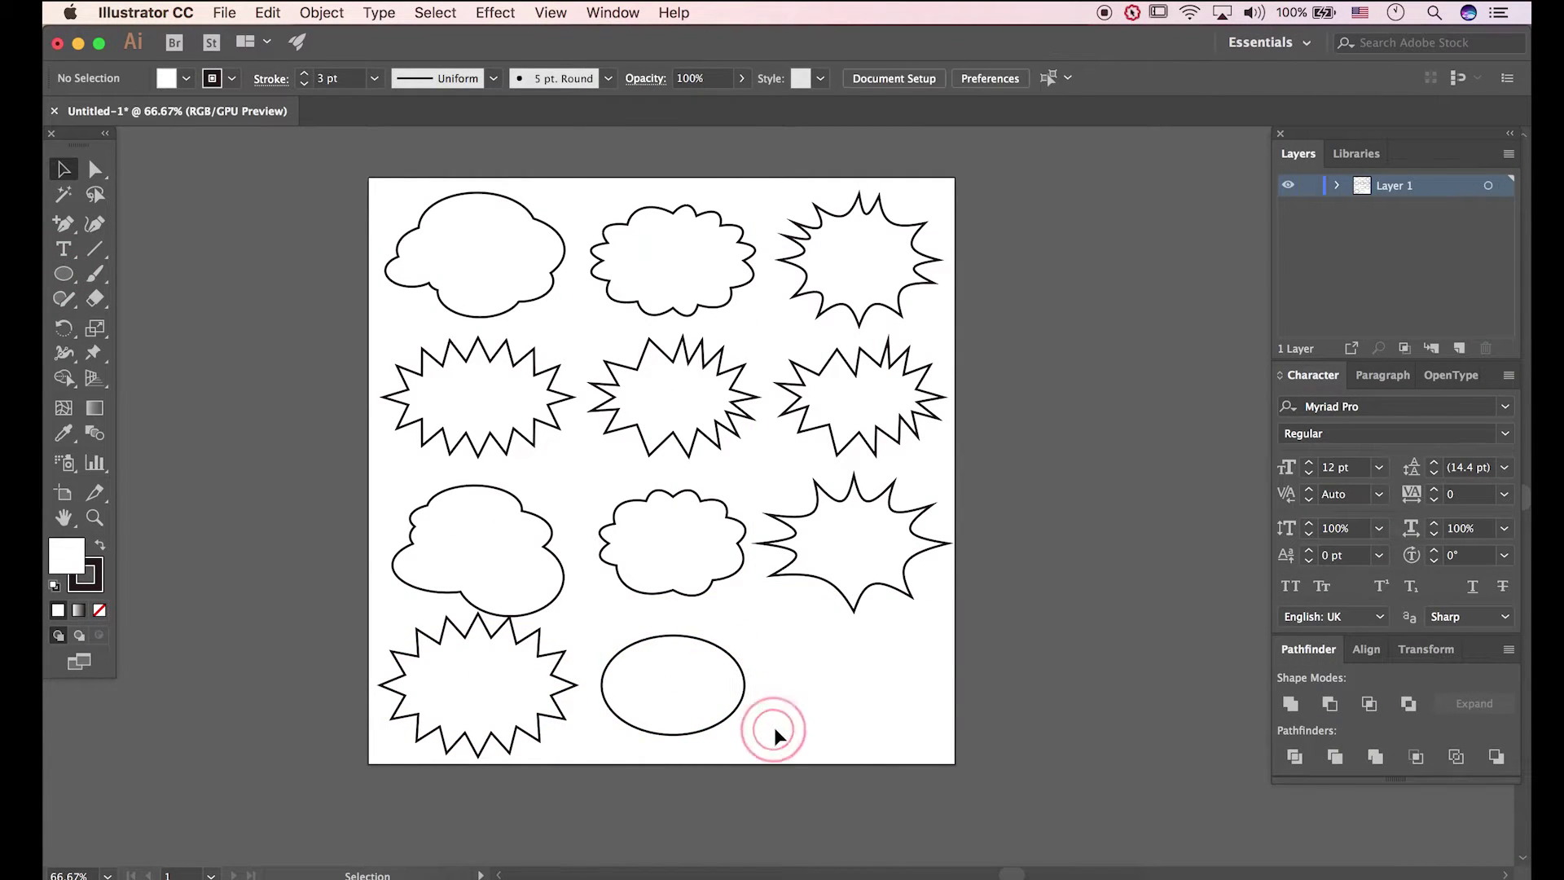
- Add extra anchor points along the oval's upper-left edge with the Add Anchor Point tool
left_click(70, 233)
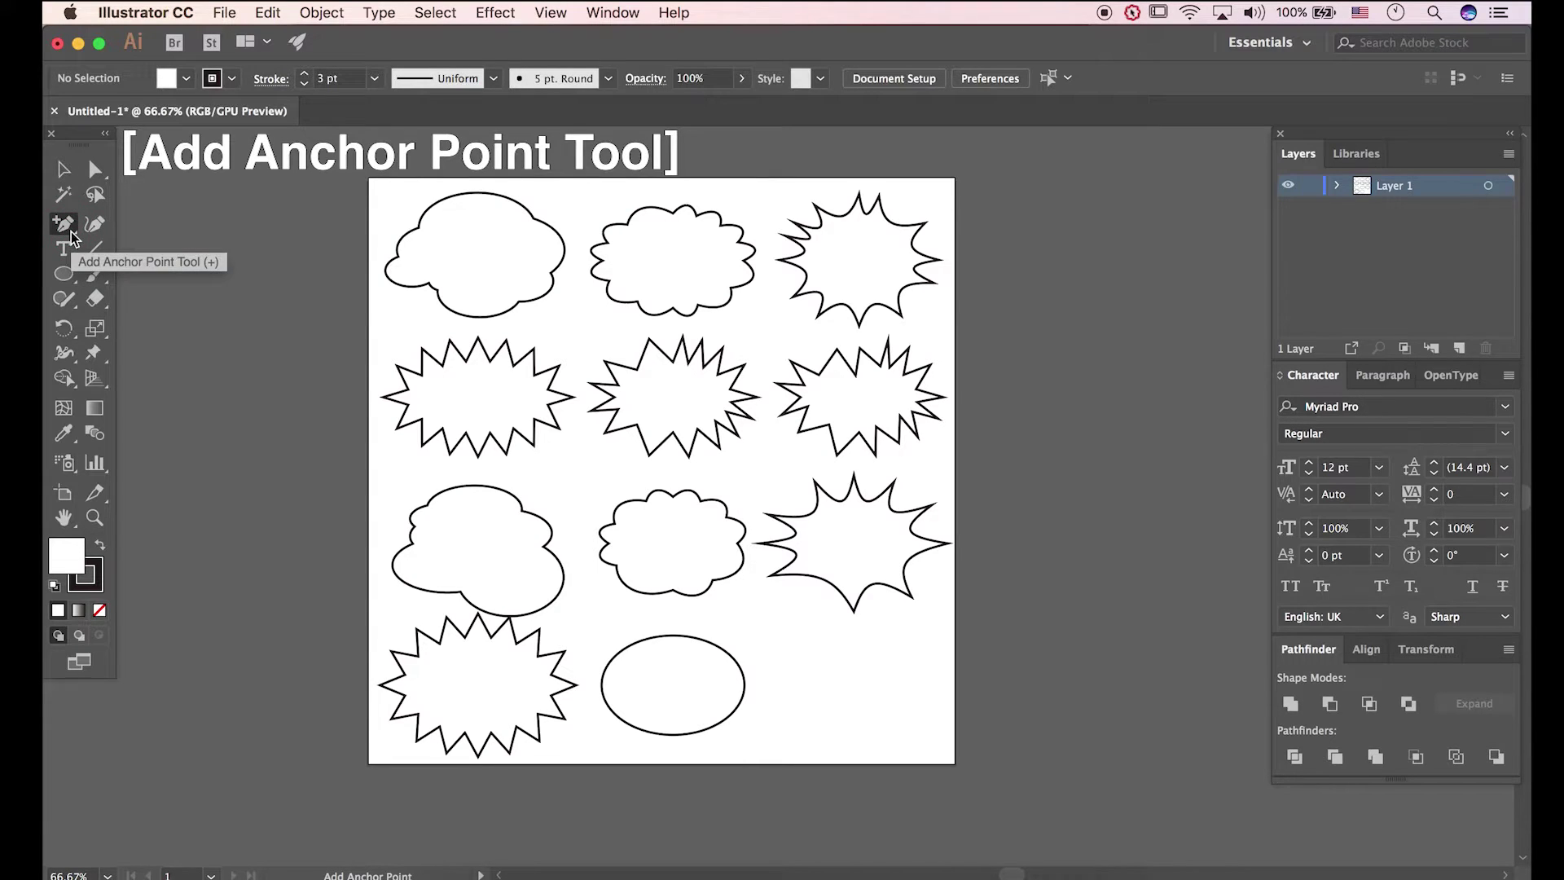
left_click(657, 636)
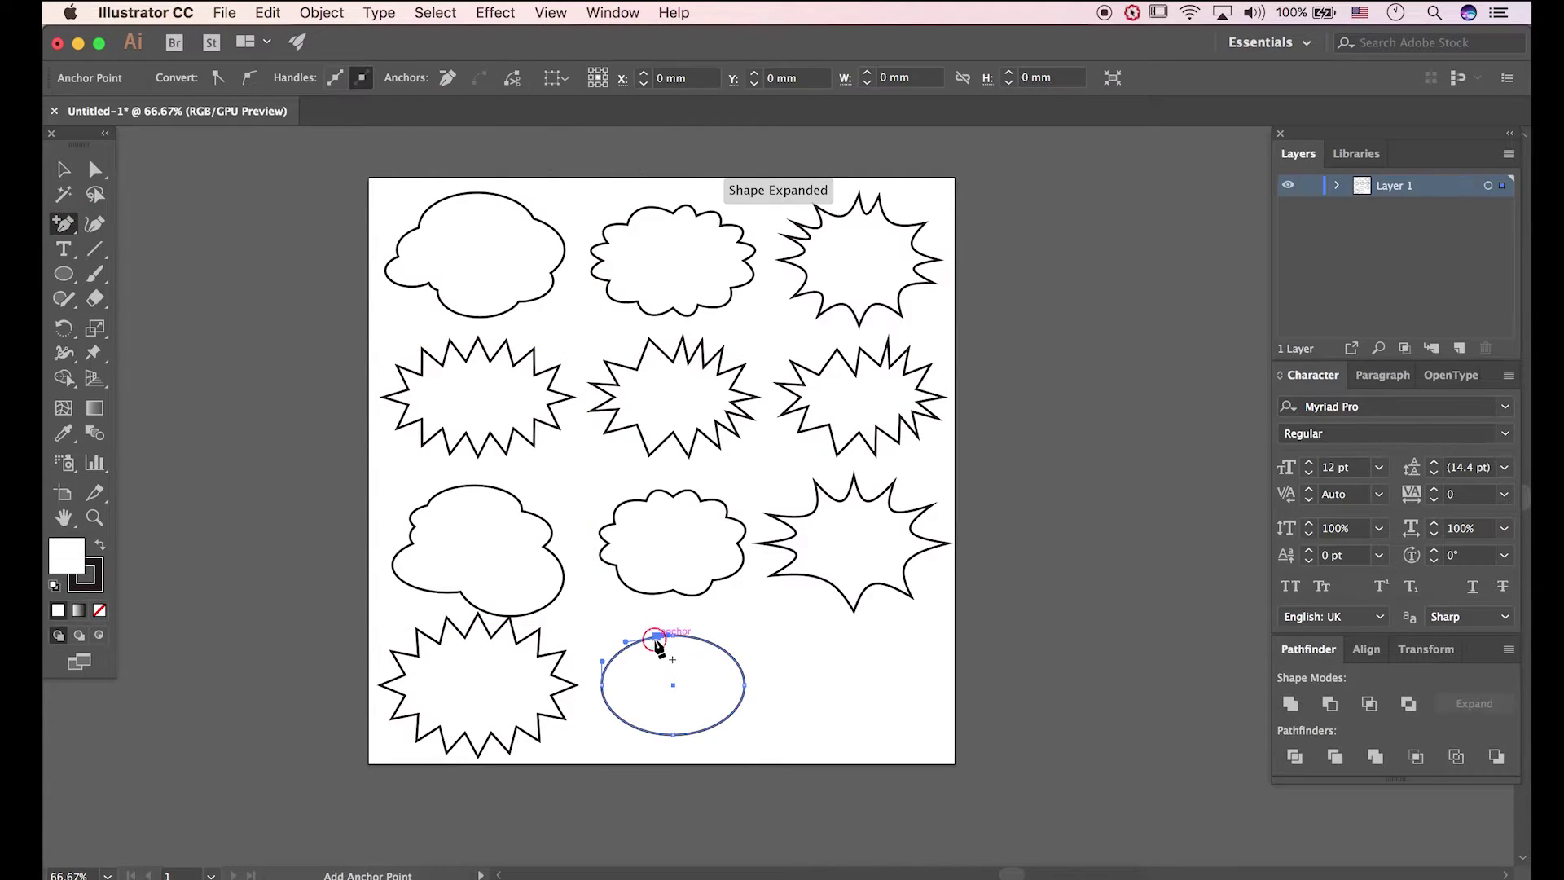
left_click(640, 638)
left_click(624, 646)
left_click(613, 657)
left_click(604, 673)
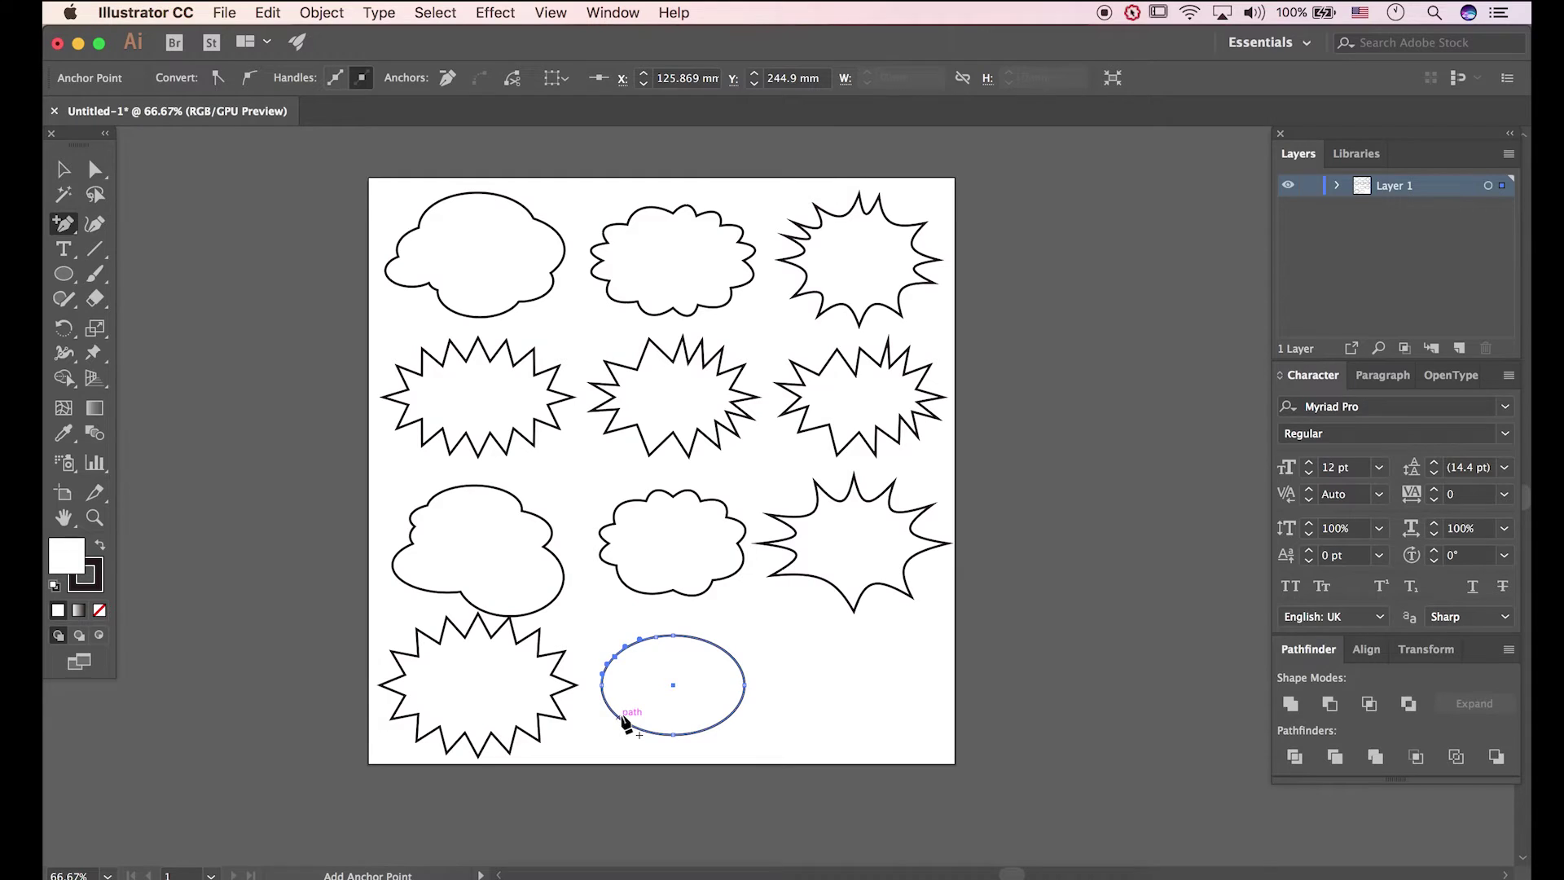
left_click(624, 716)
key("Return")
key("v")
left_click(778, 722)
- Duplicate the oval to the right and select the middle bottom-row oval
left_click_drag(759, 753, 821, 664)
left_click(720, 638)
left_click(717, 656)
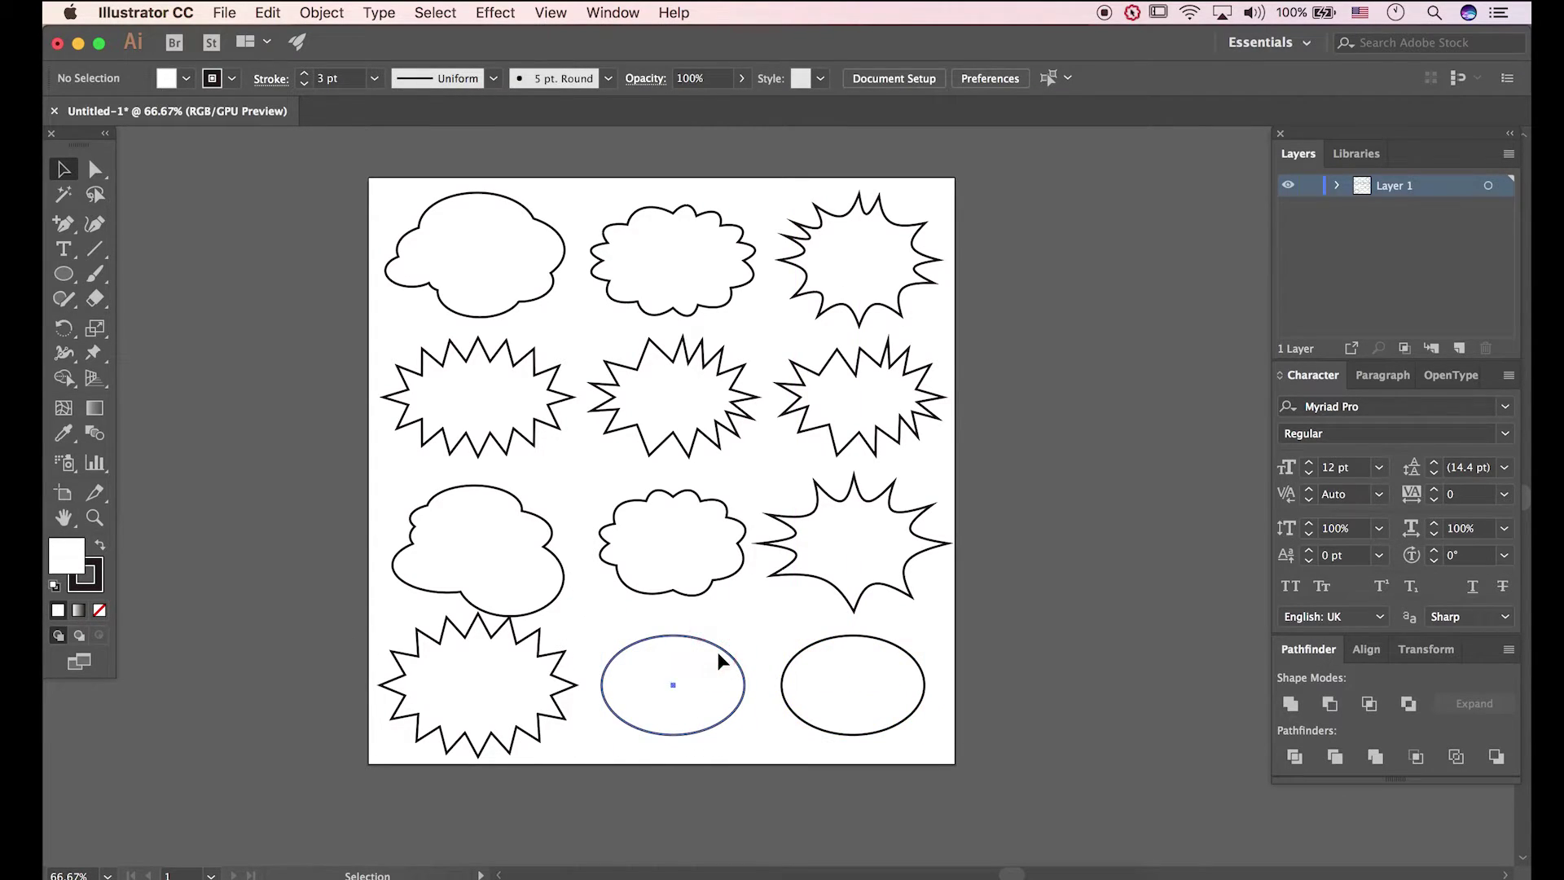
- Apply a Zig Zag effect of Size 7 mm and 3 ridges per segment to the middle oval
left_click(498, 13)
mouse_move(660, 203)
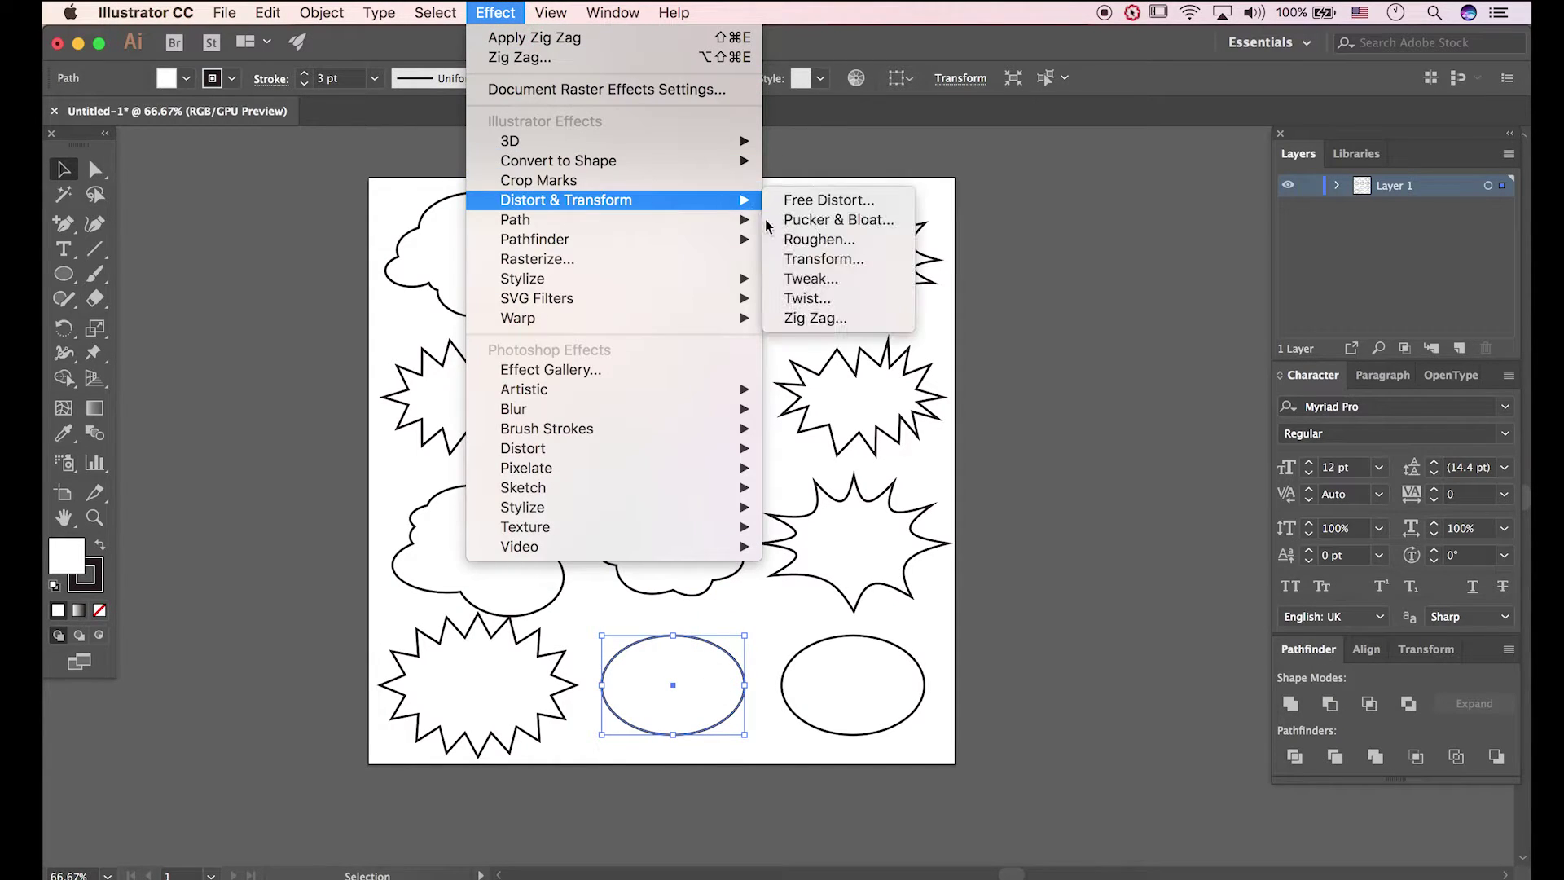
left_click(815, 318)
left_click_drag(848, 408, 921, 310)
left_click(776, 569)
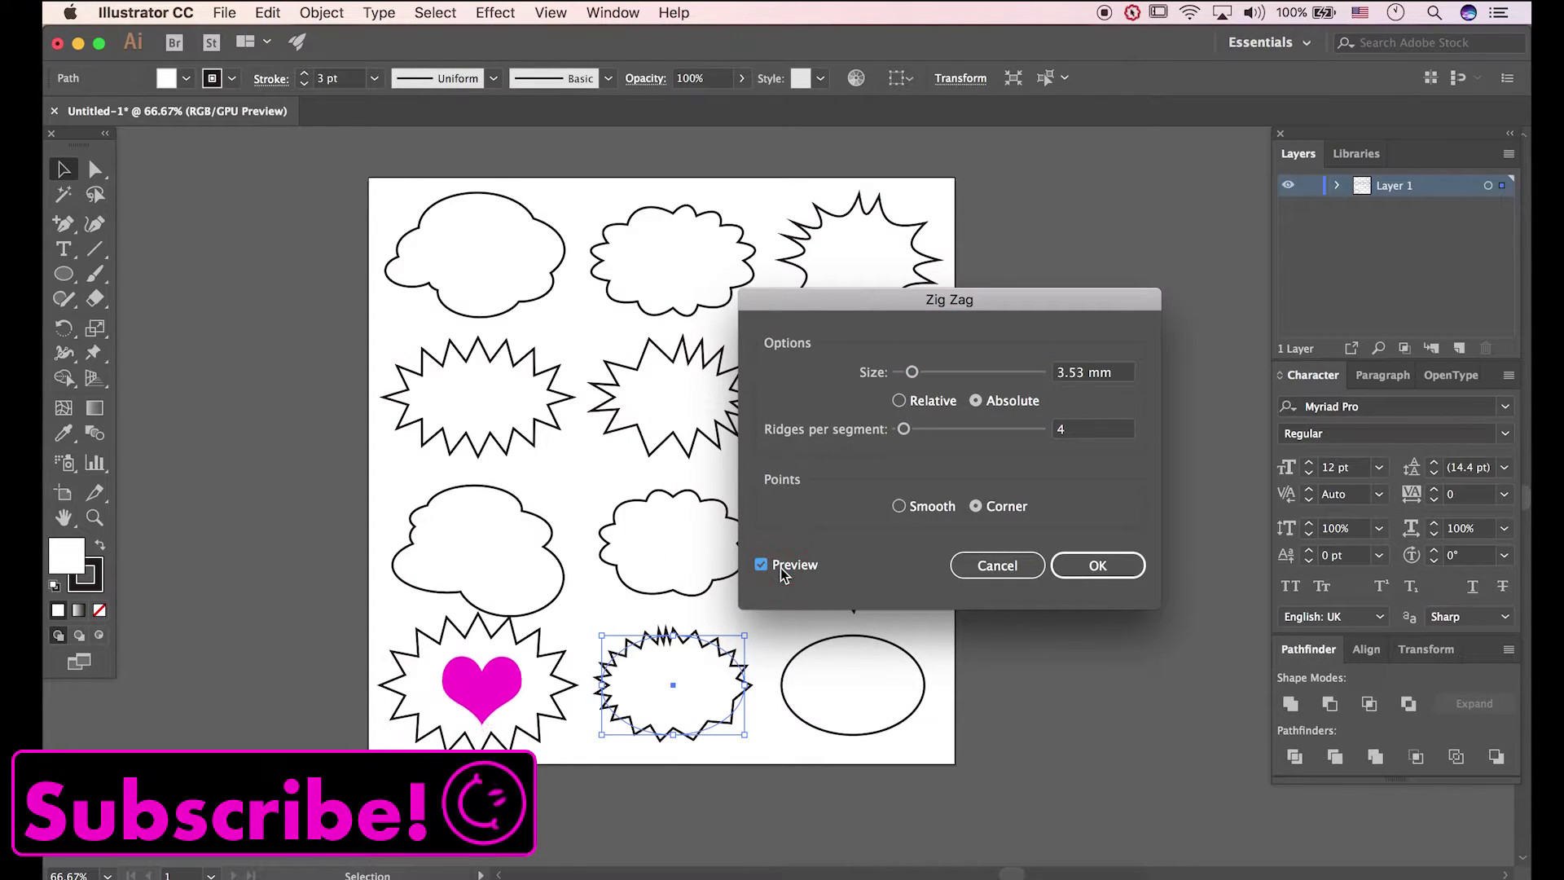
left_click(1082, 432)
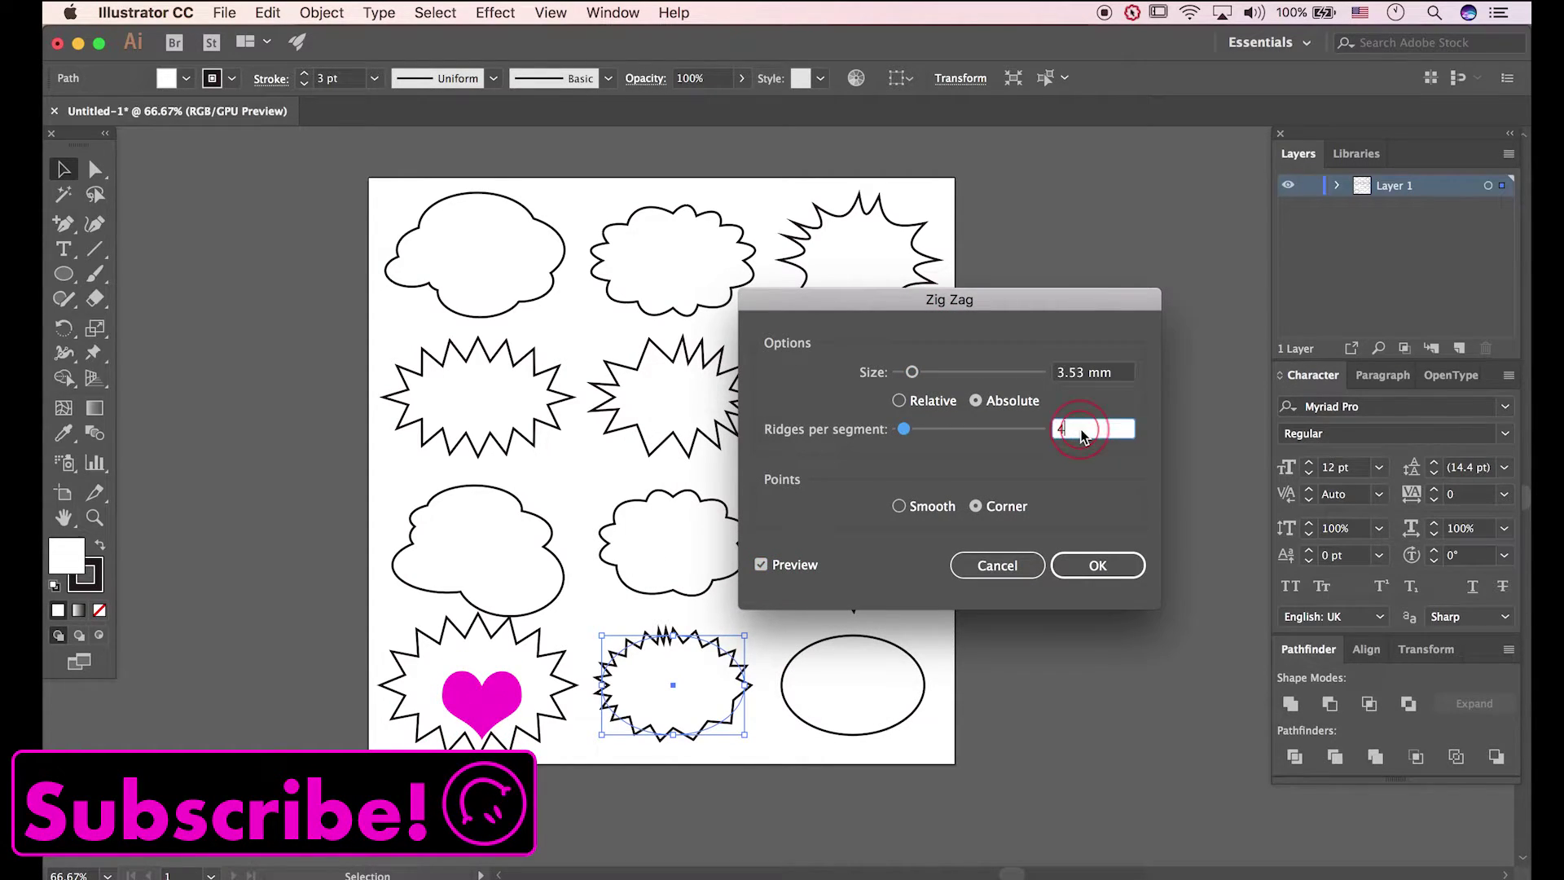
key("Down")
key("Down")
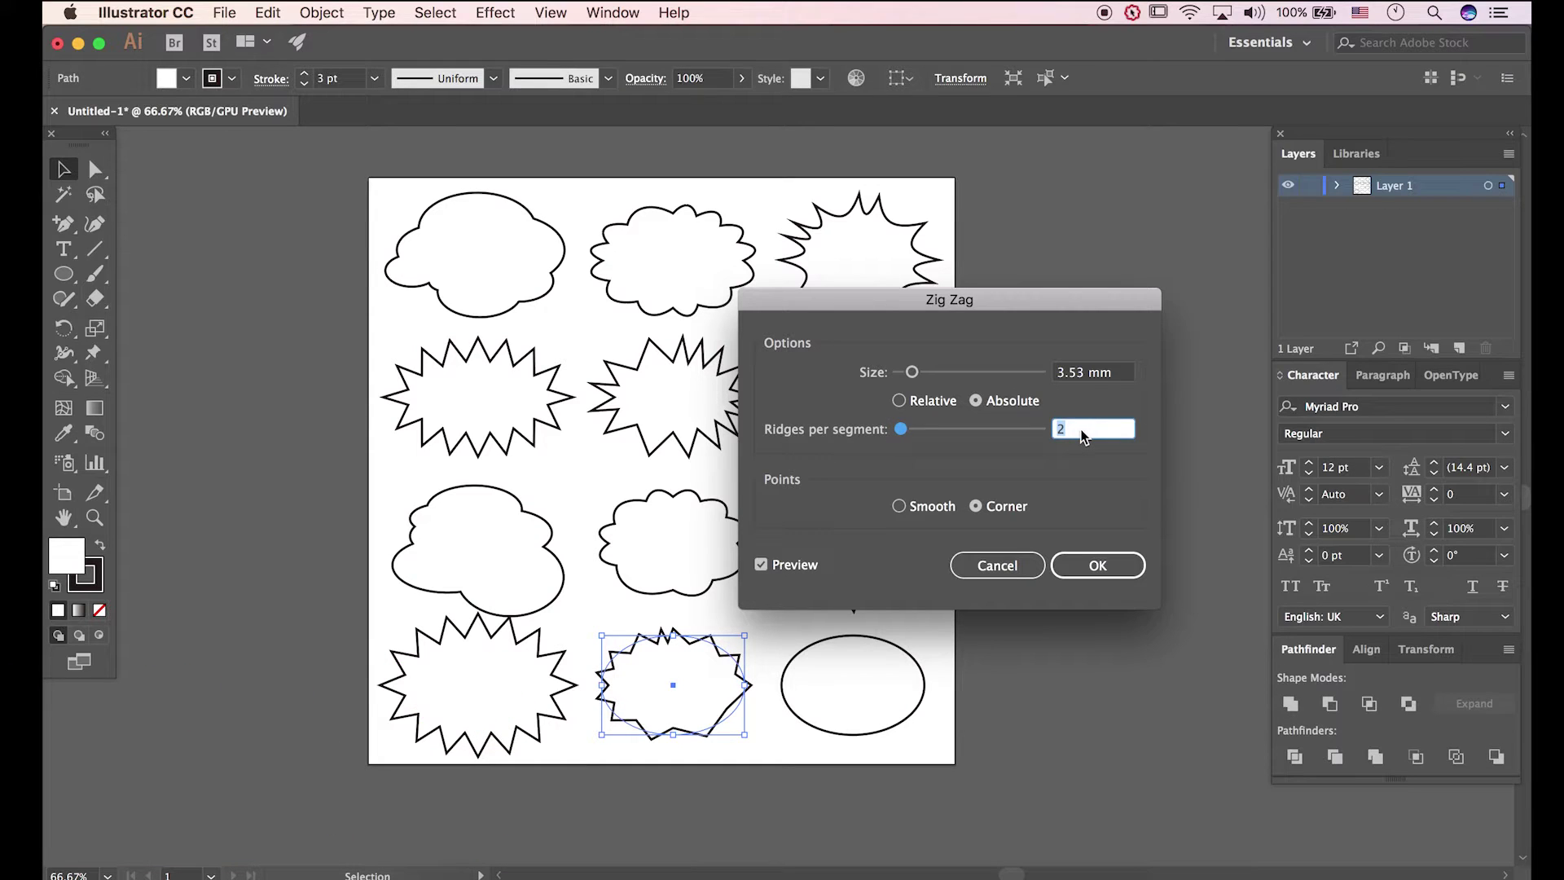
key("Up")
left_click(1117, 375)
type("7")
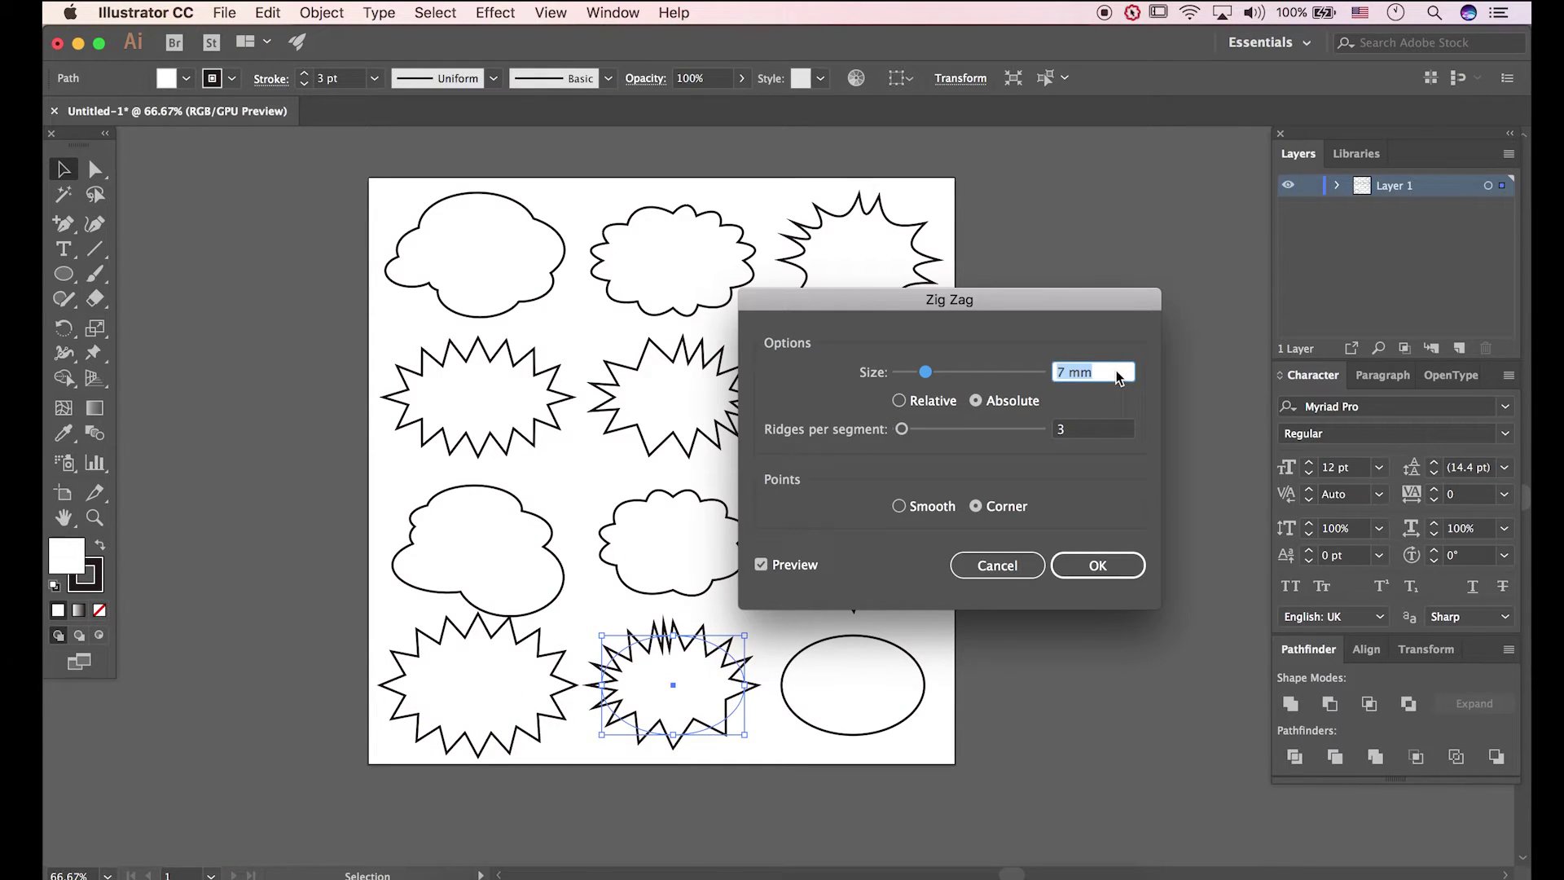
left_click(1097, 564)
left_click(1055, 615)
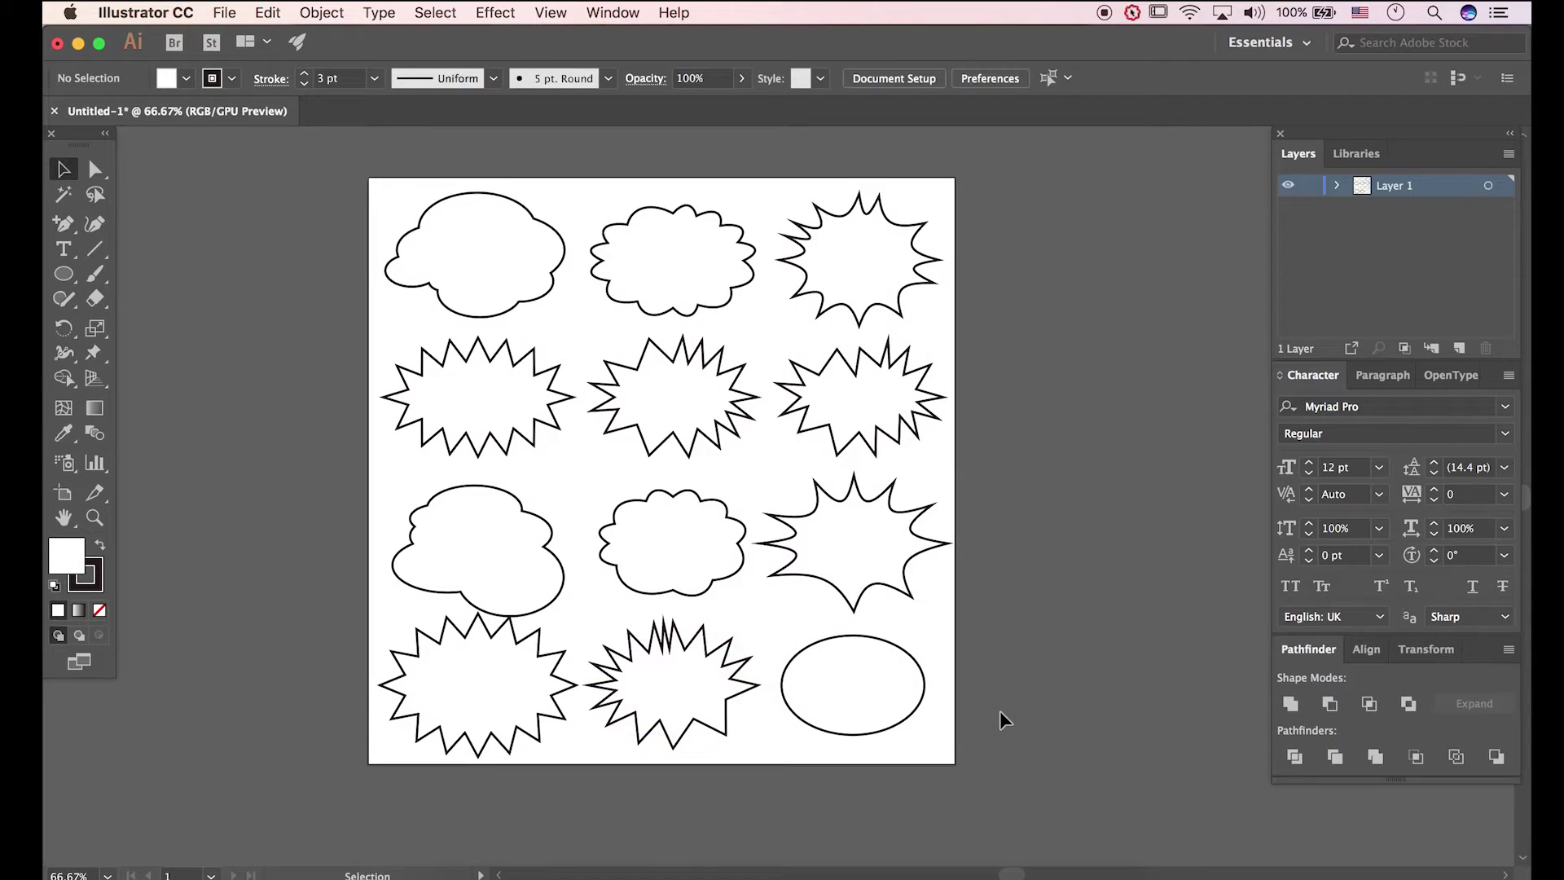
- Select the bottom-right oval and reapply the last Zig Zag effect to it
left_click(900, 708)
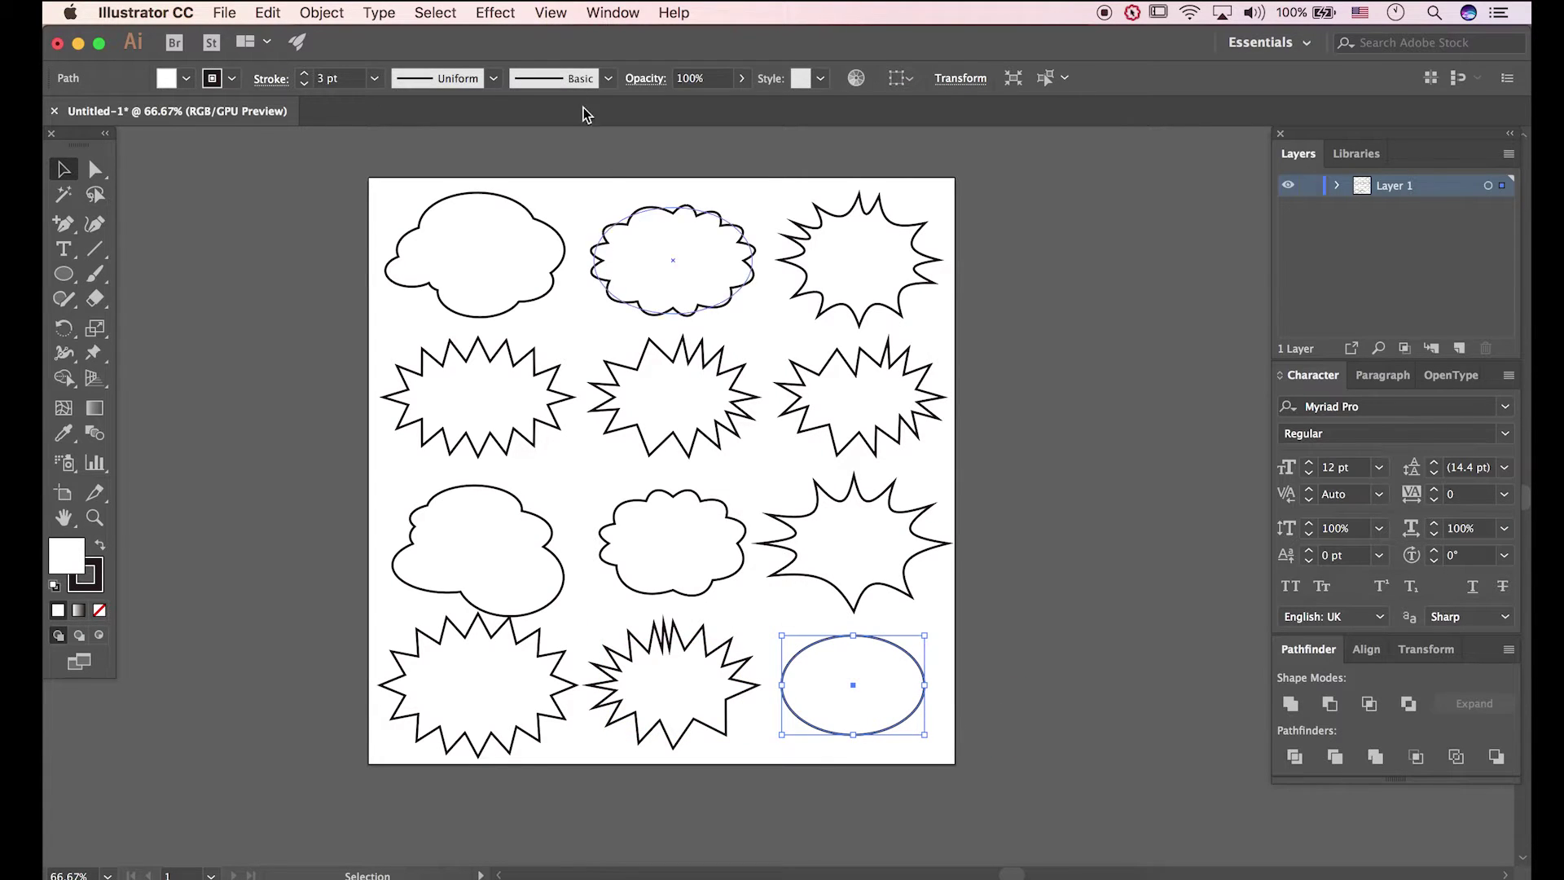
left_click(506, 14)
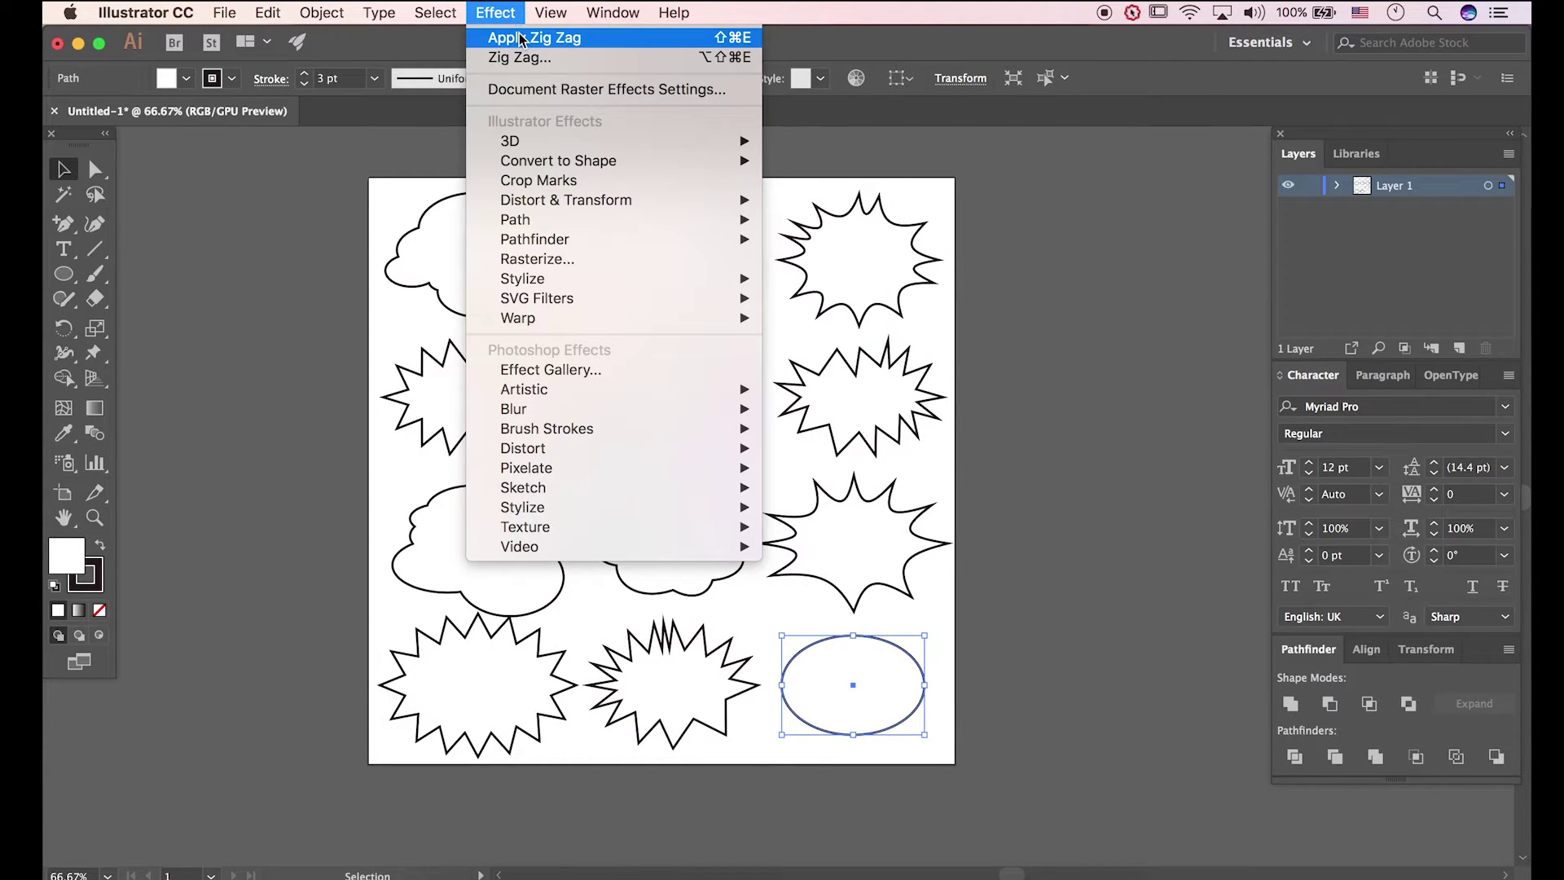
left_click(521, 37)
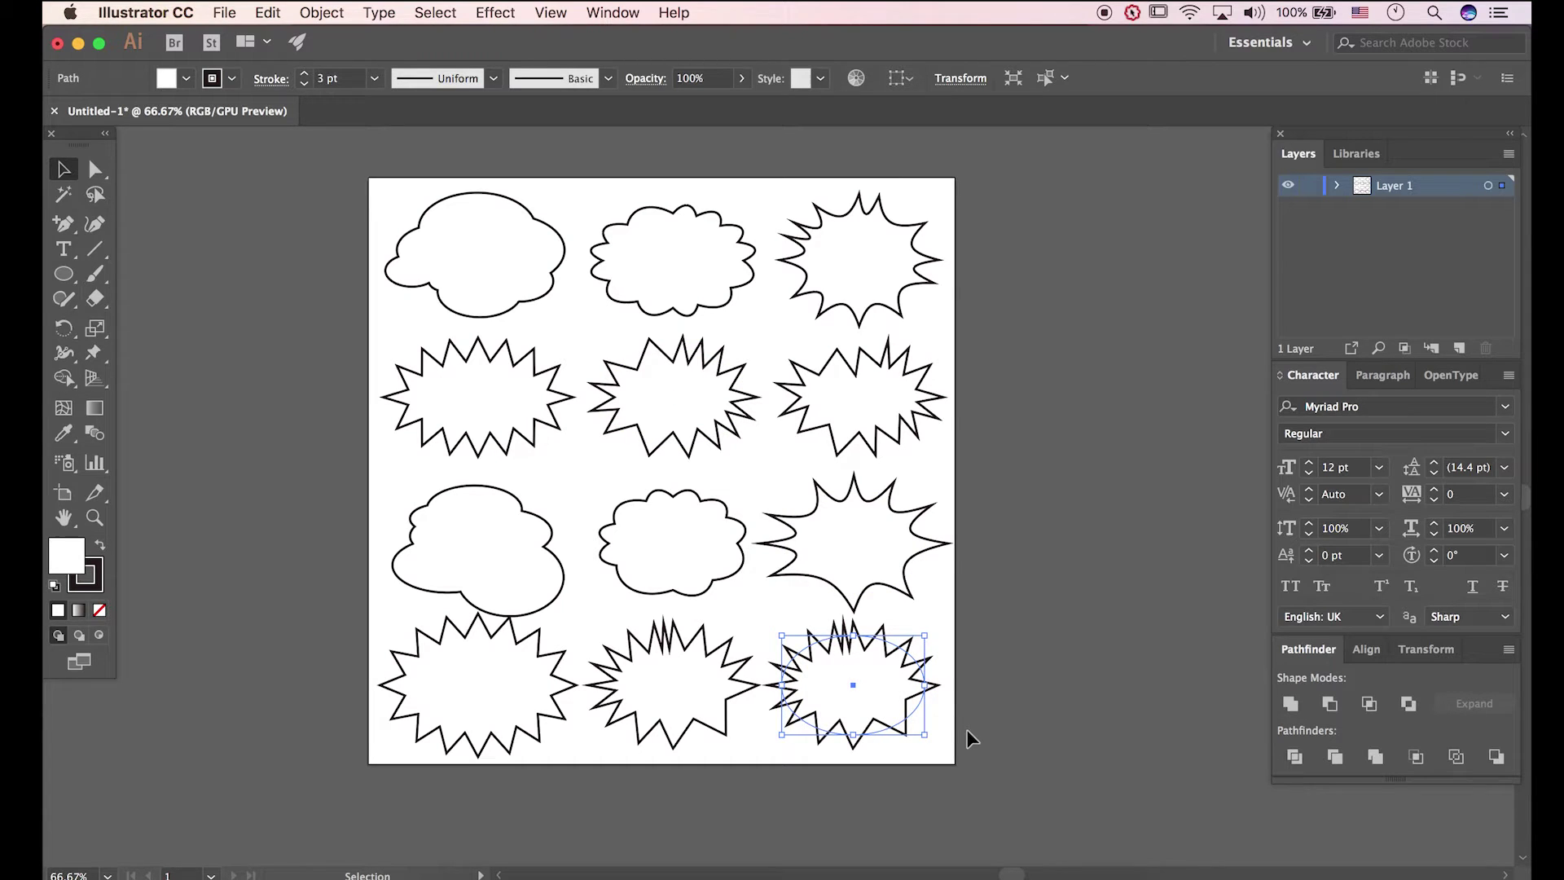
left_click(950, 733)
- Drag the burst's path anchors with Direct Selection so the spikes become irregular
key("super+equal")
key("a")
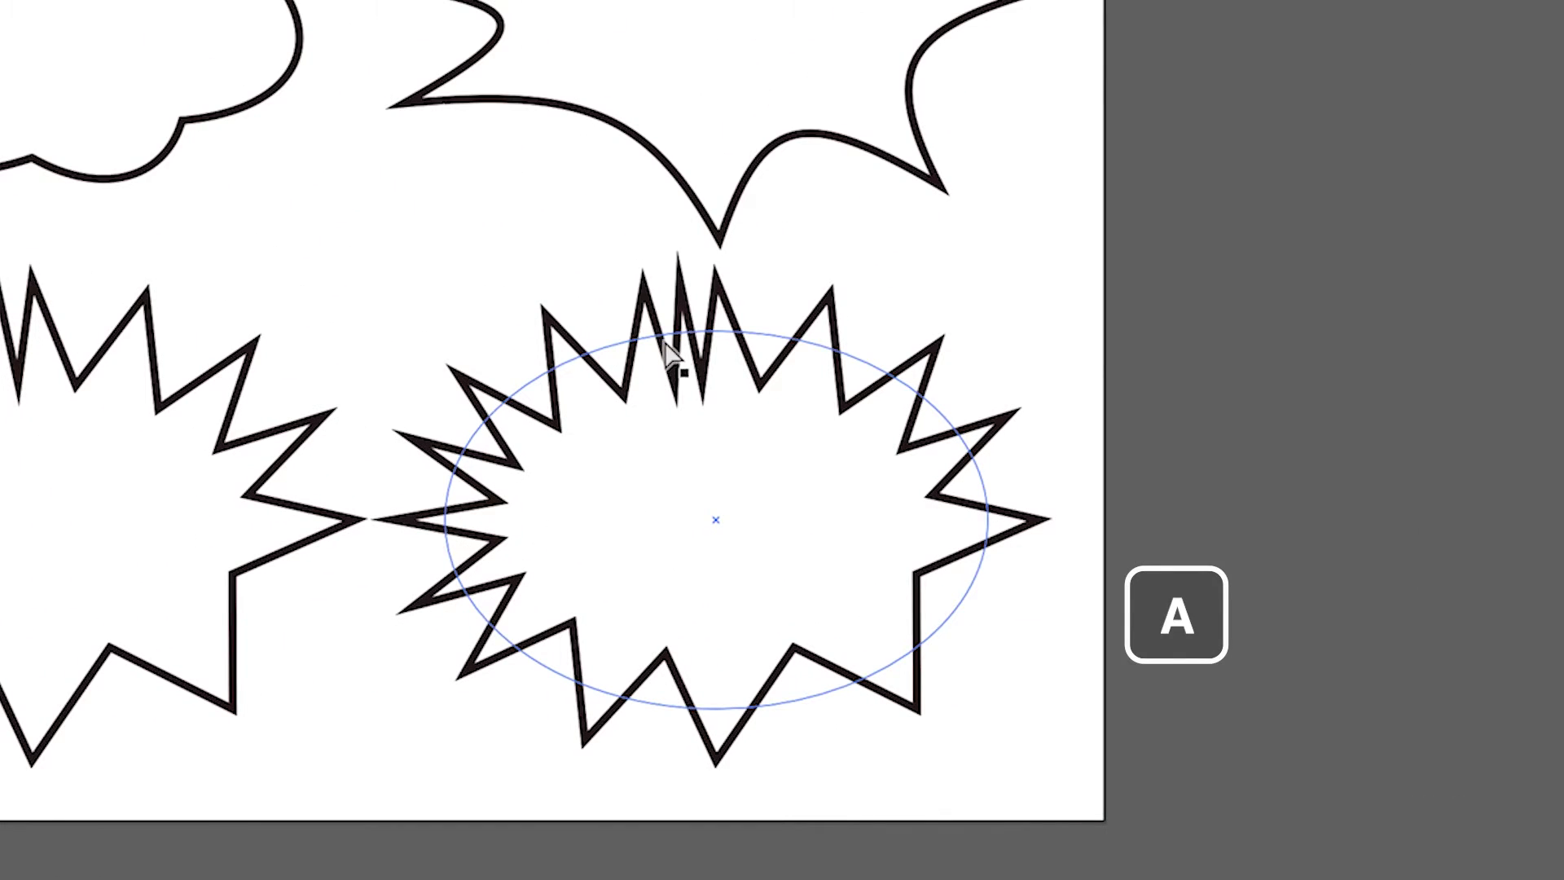
left_click(705, 399)
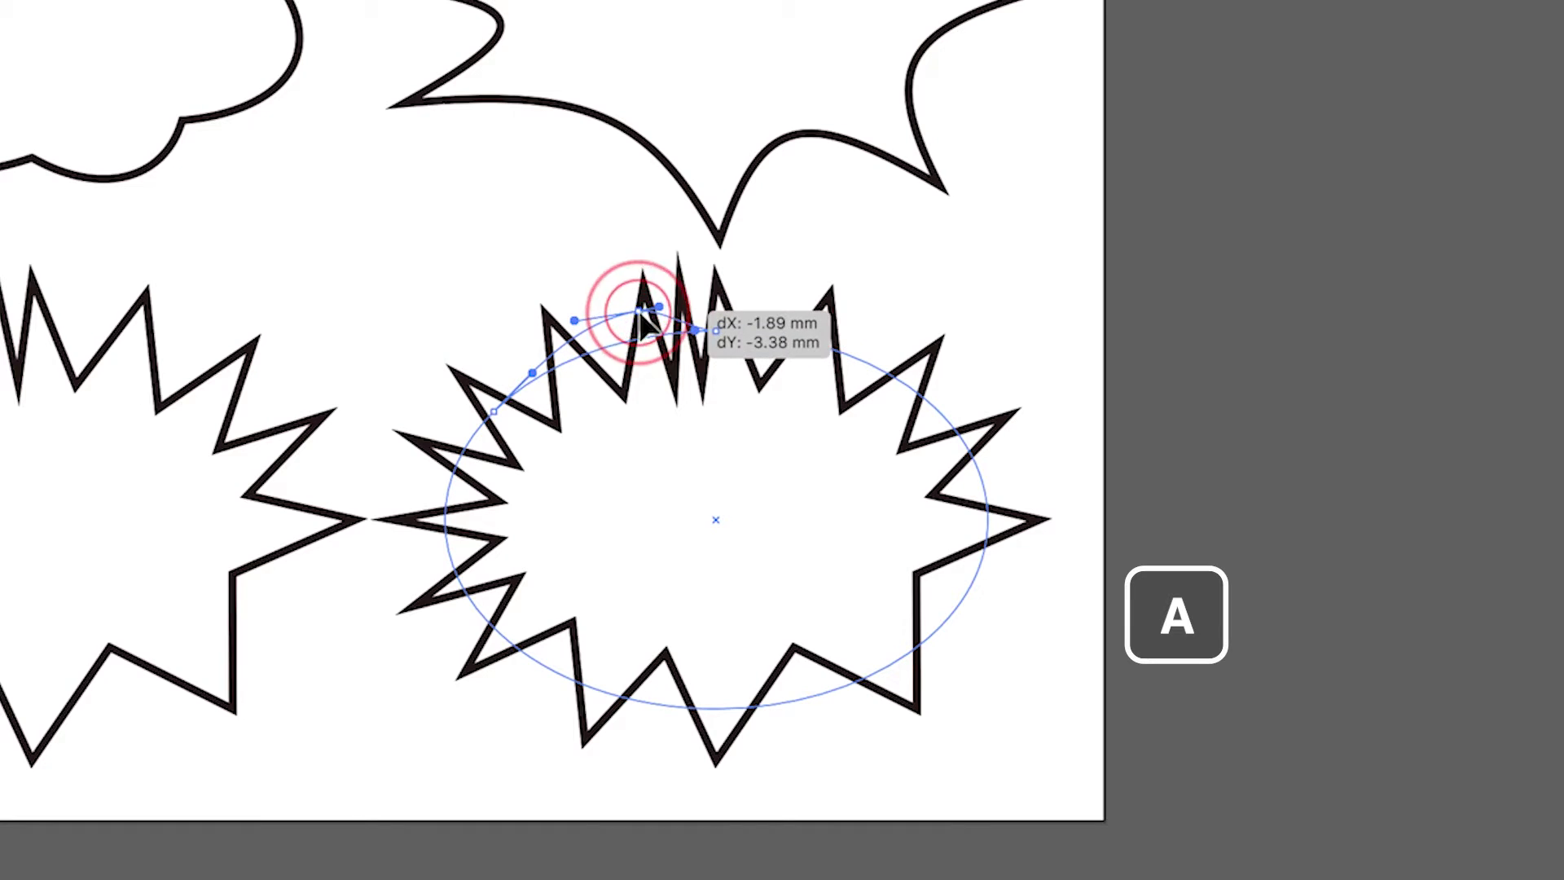
left_click_drag(644, 322, 643, 320)
left_click_drag(926, 395, 931, 351)
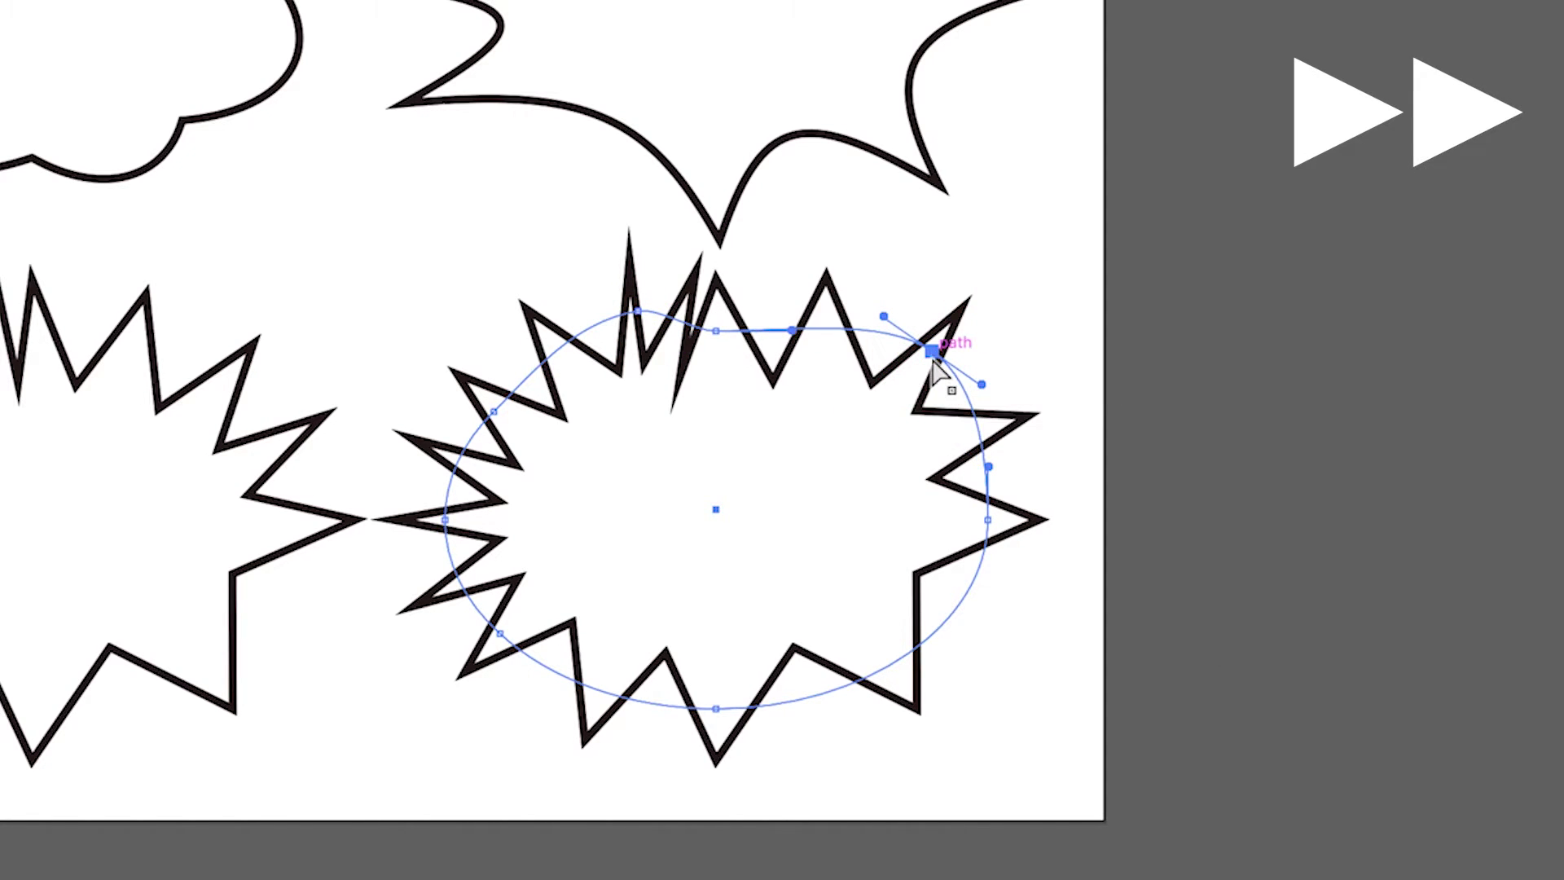
left_click_drag(716, 708, 722, 685)
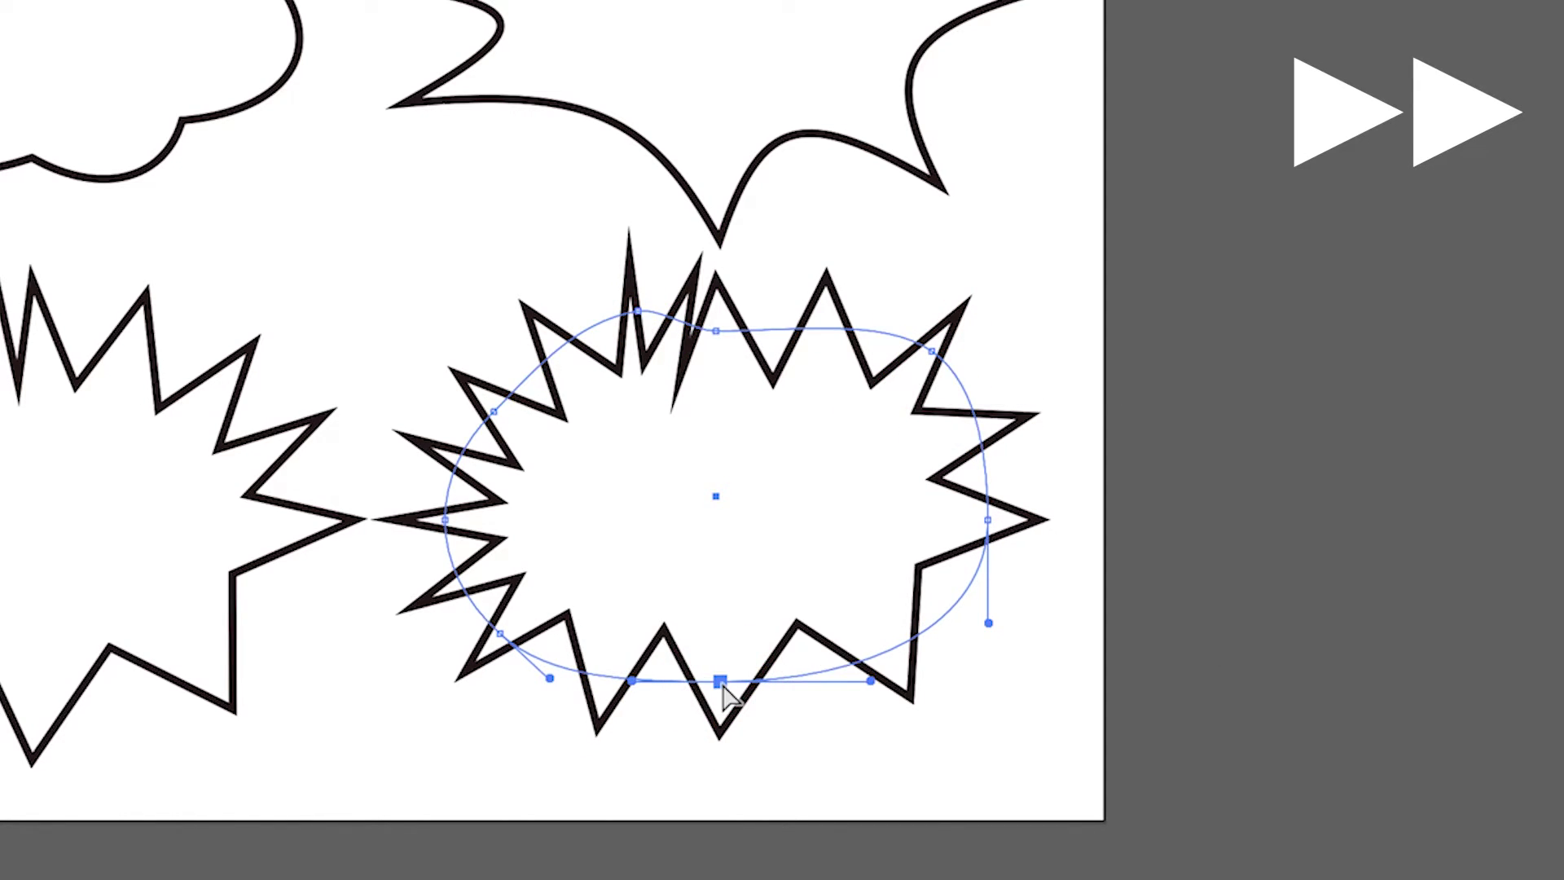
left_click_drag(988, 519, 955, 539)
left_click_drag(445, 519, 432, 496)
left_click_drag(494, 411, 462, 358)
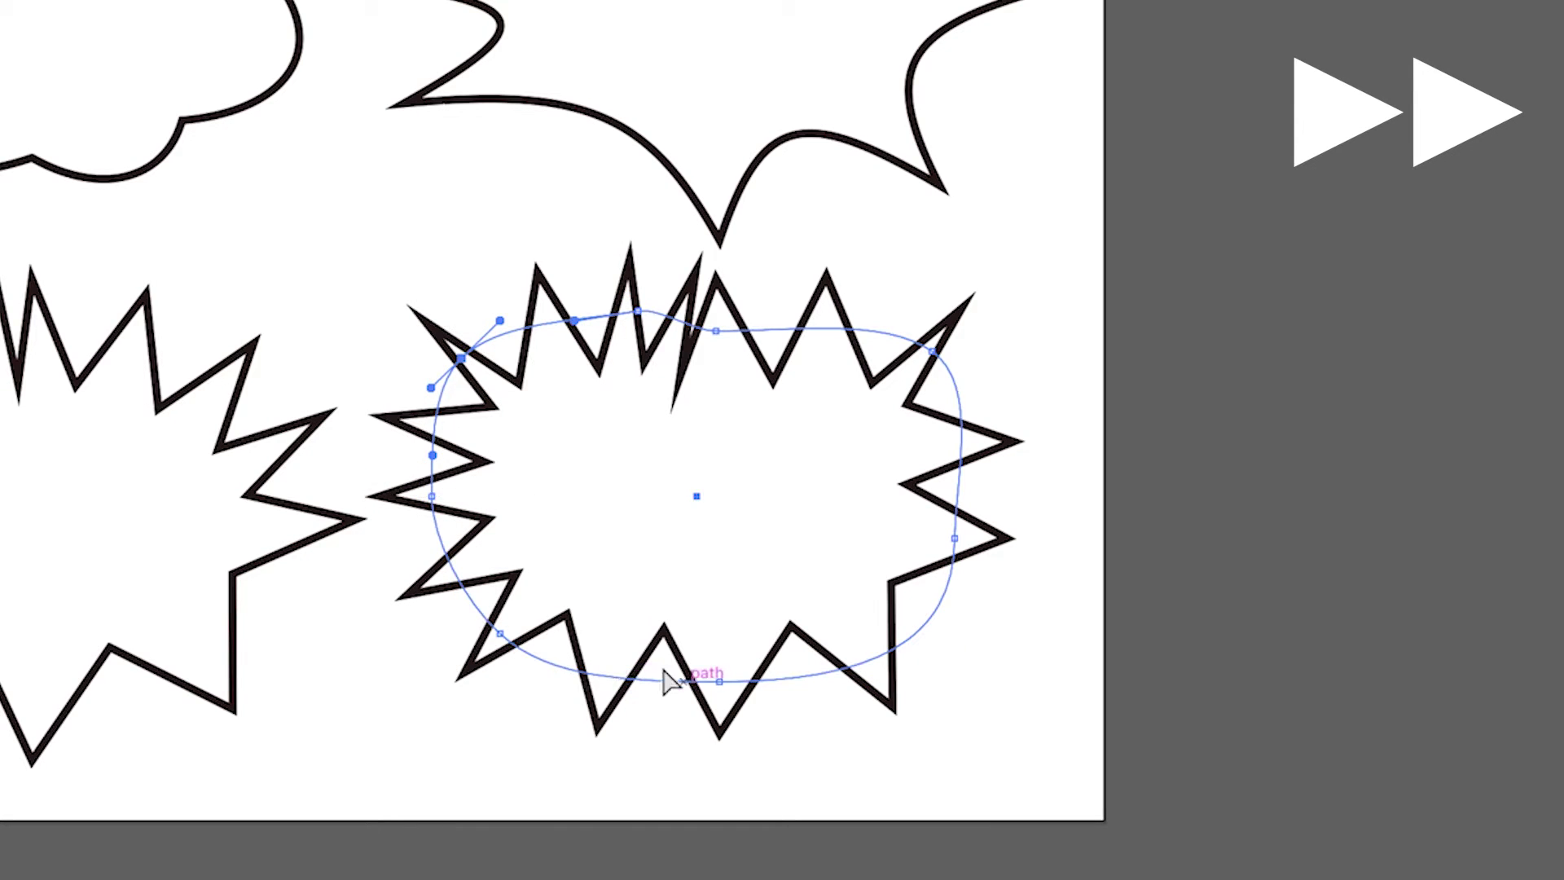
left_click_drag(666, 678, 481, 716)
left_click(1024, 744)
key("ctrl+0")
scroll(1051, 652, "up", 2)
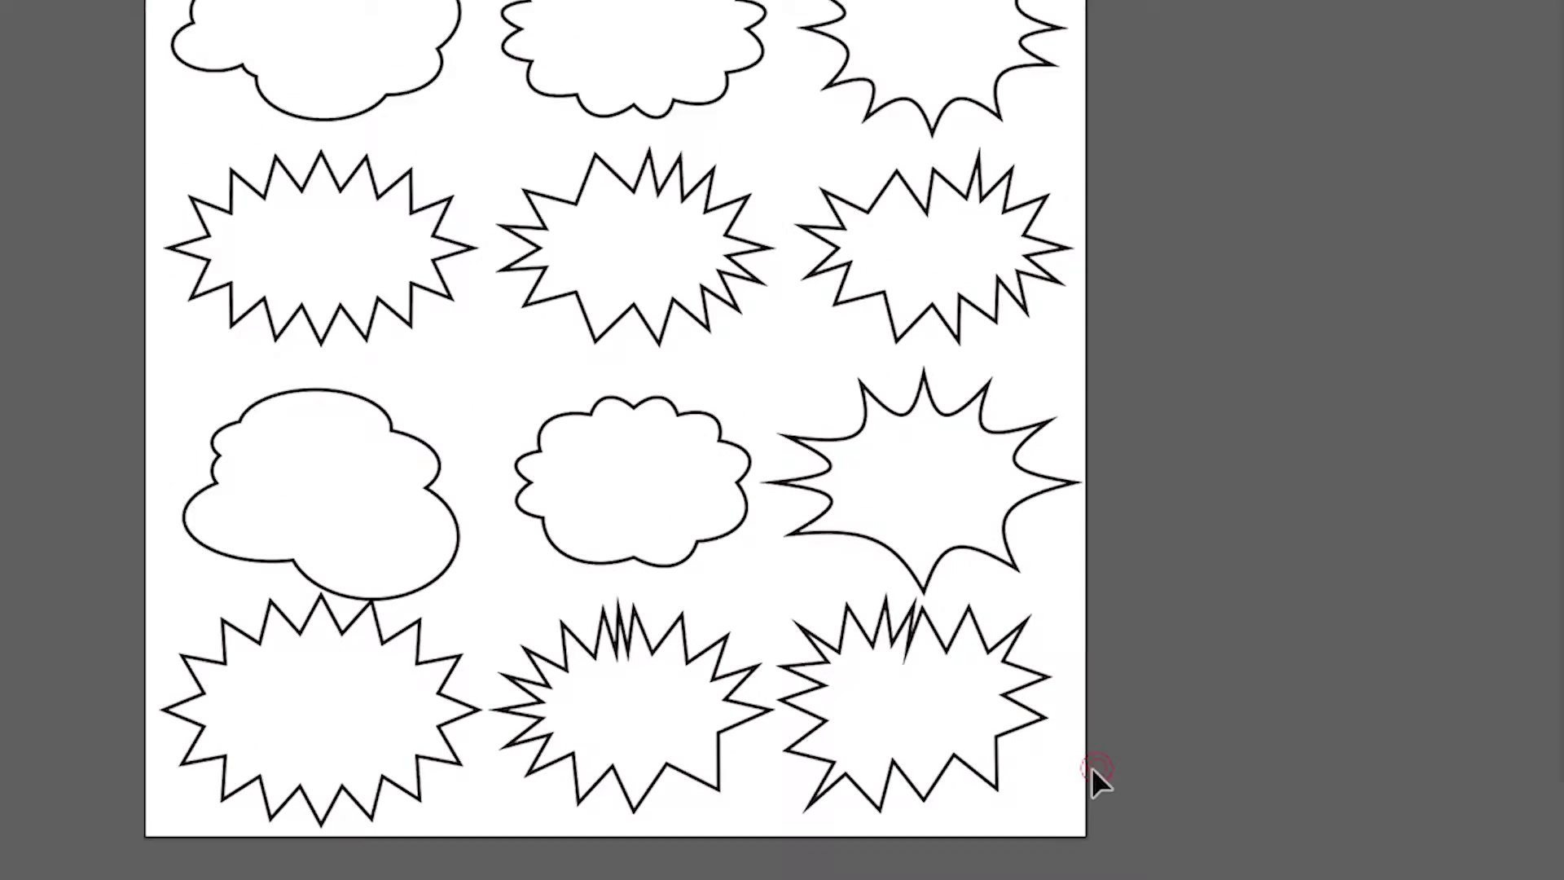
left_click(1092, 766)
scroll(994, 725, "down", 1)
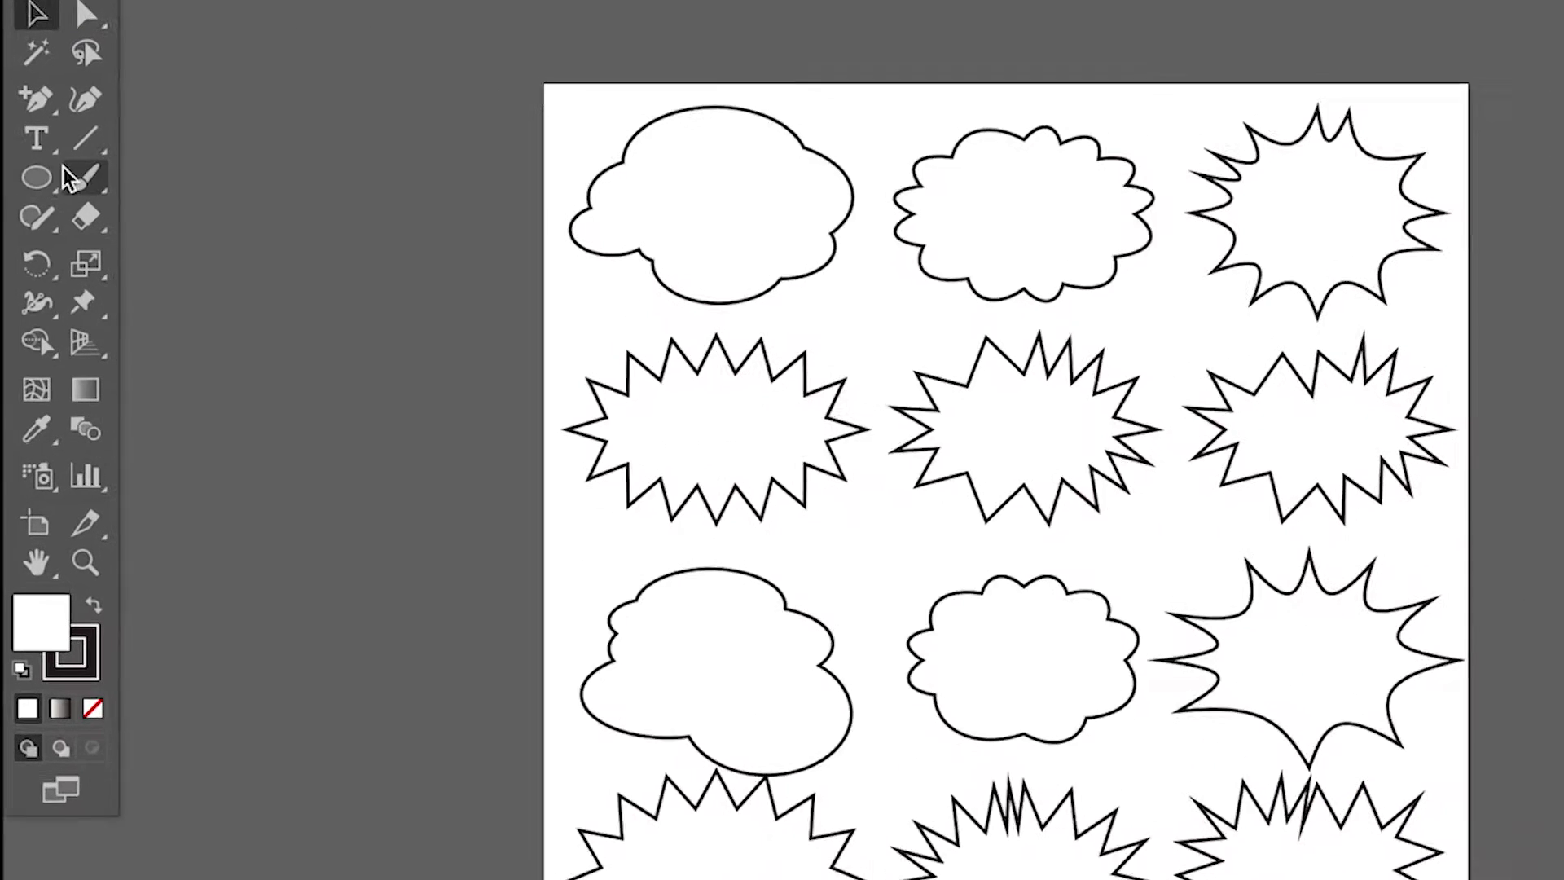
- Draw a rectangle covering the whole artboard with the Rectangle tool
left_click(64, 273)
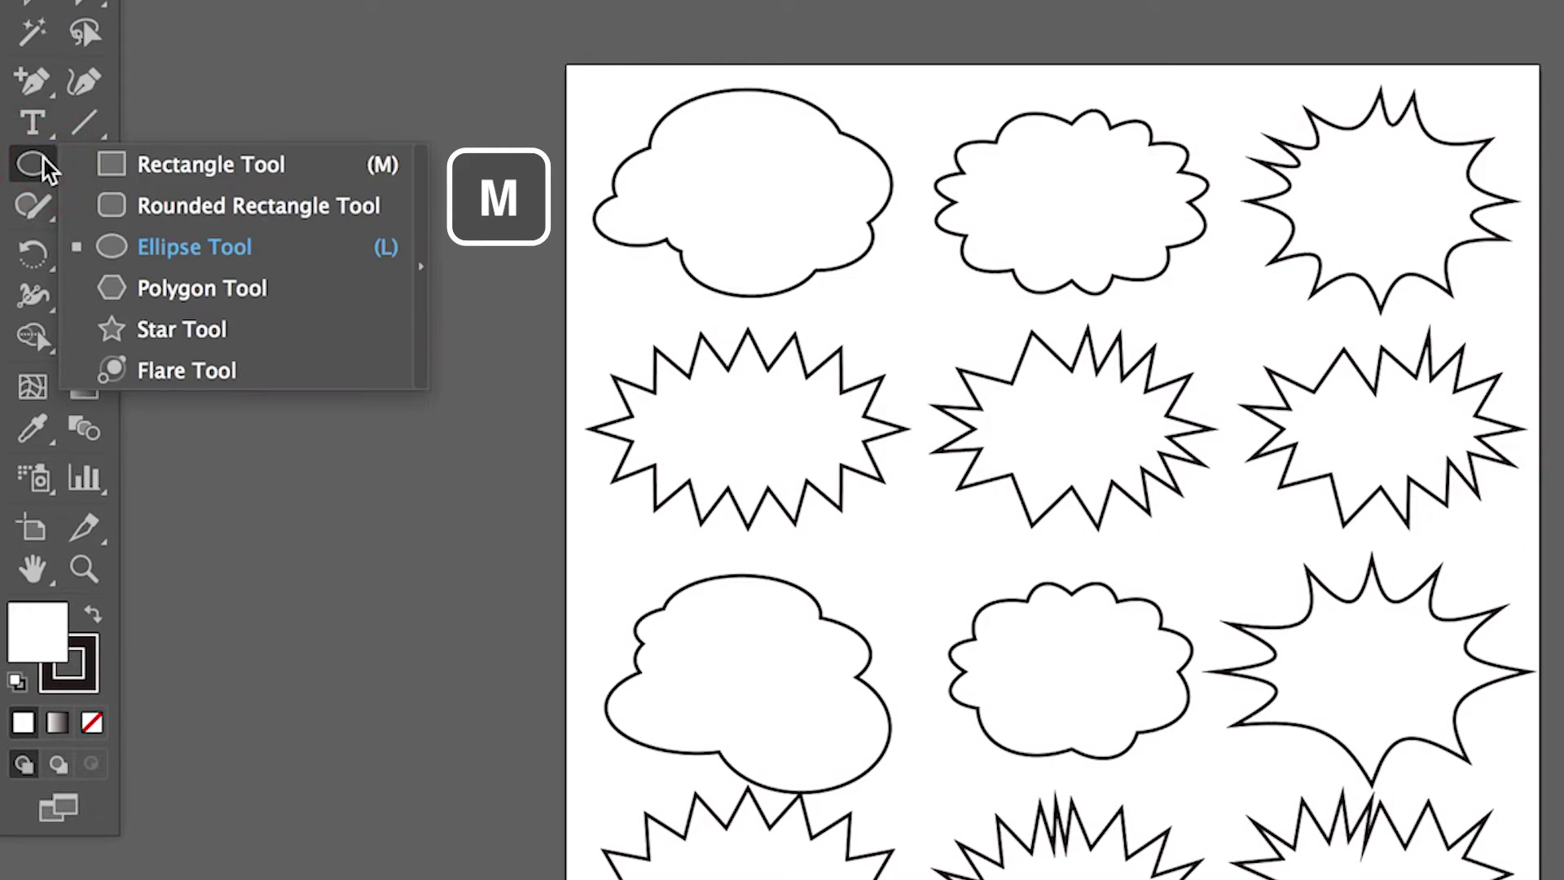
left_click(298, 176)
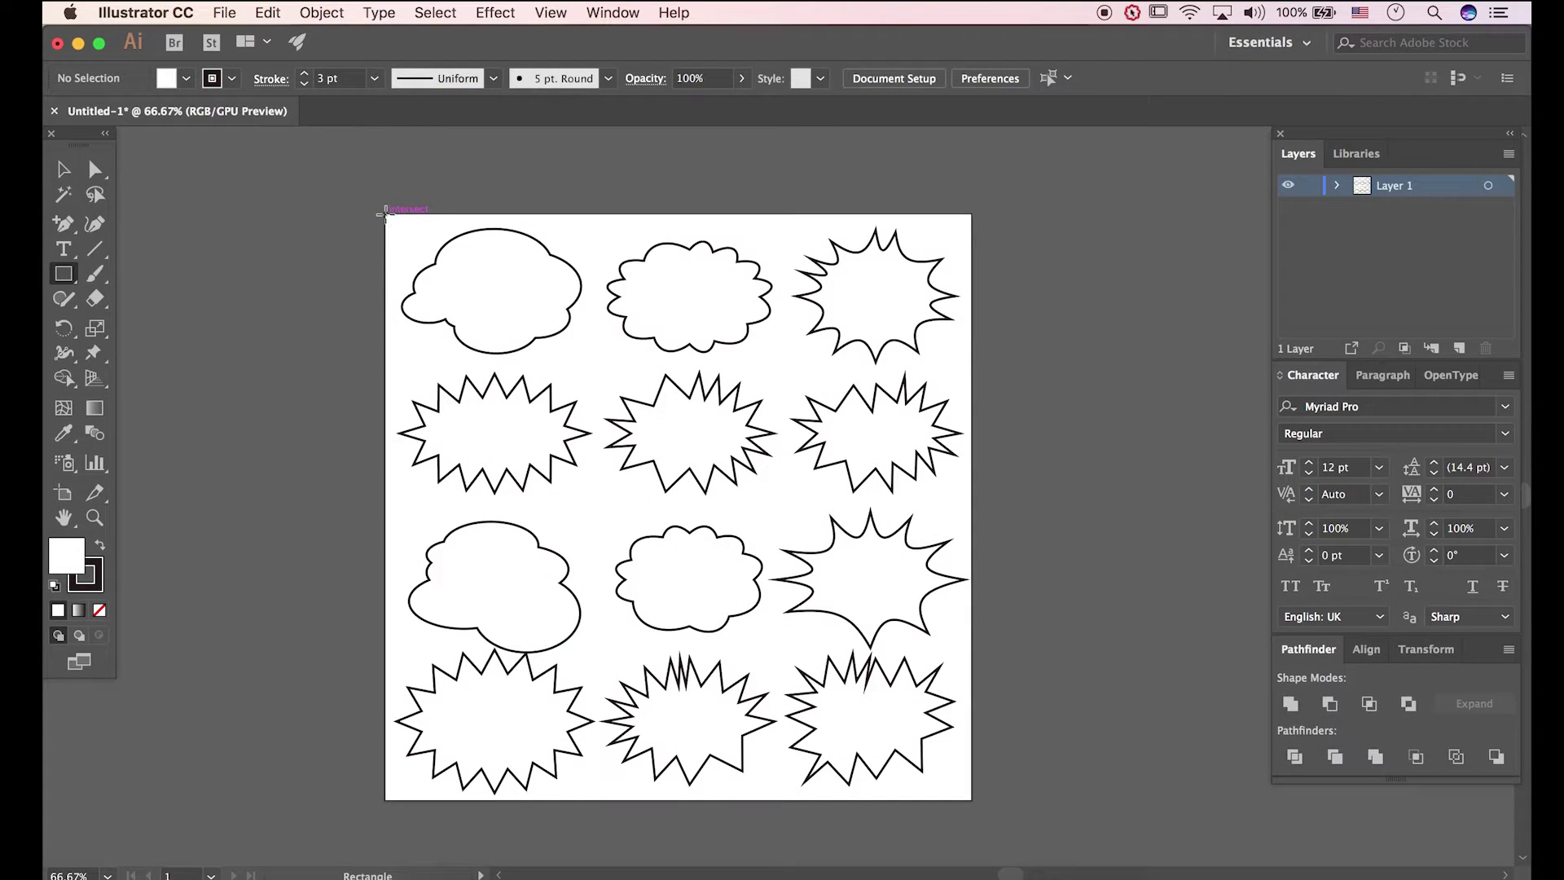
left_click_drag(386, 214, 972, 800)
- Remove the rectangle's stroke, fill it with yellow ffff00, then deselect
left_click(96, 584)
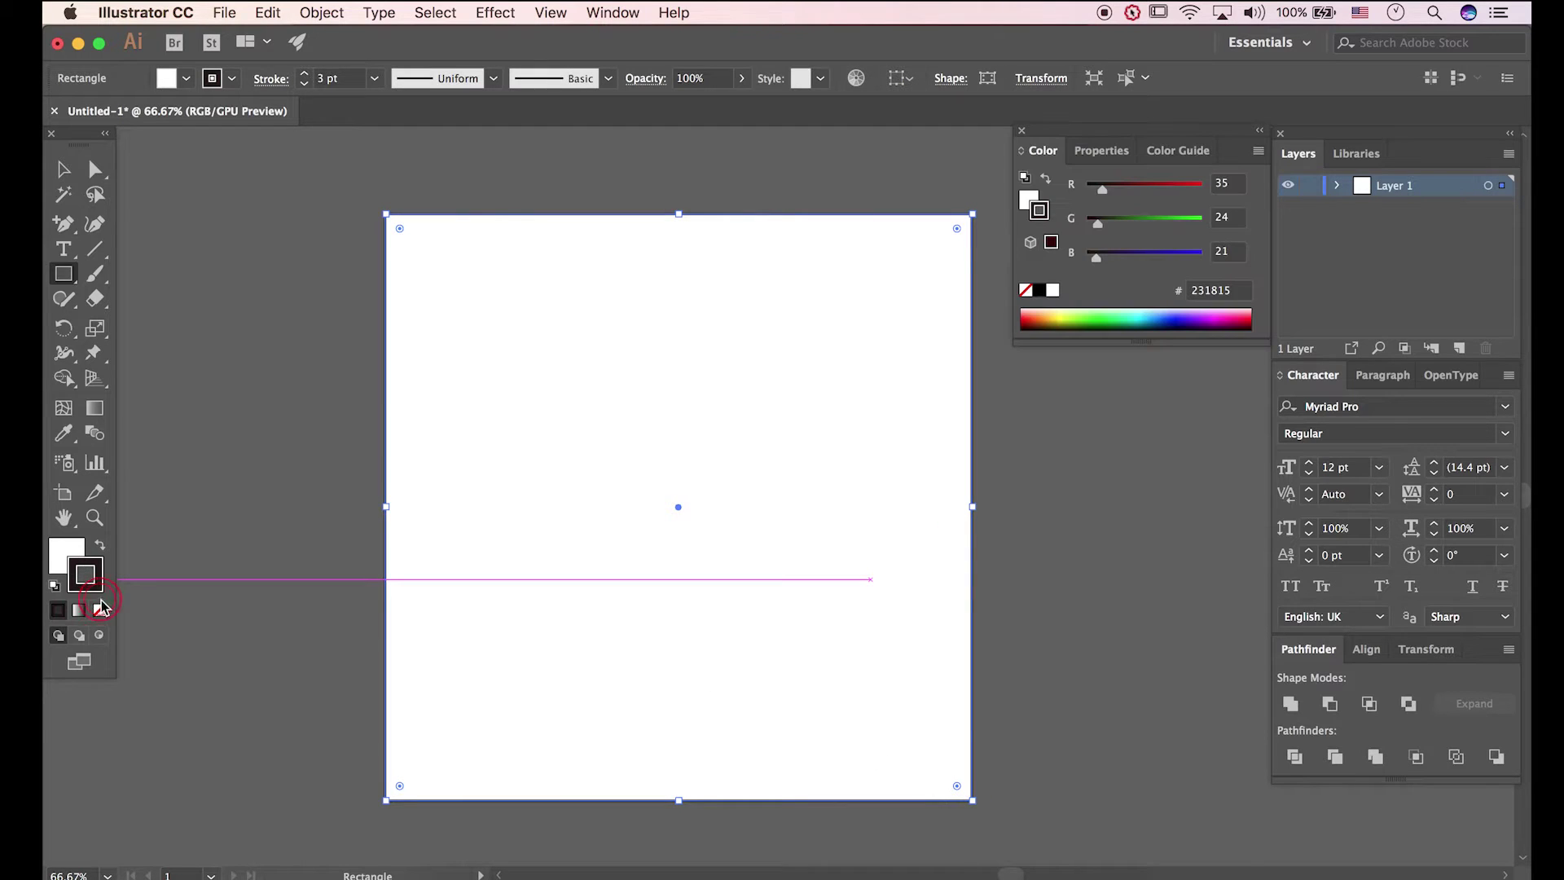
left_click(99, 610)
left_click(66, 554)
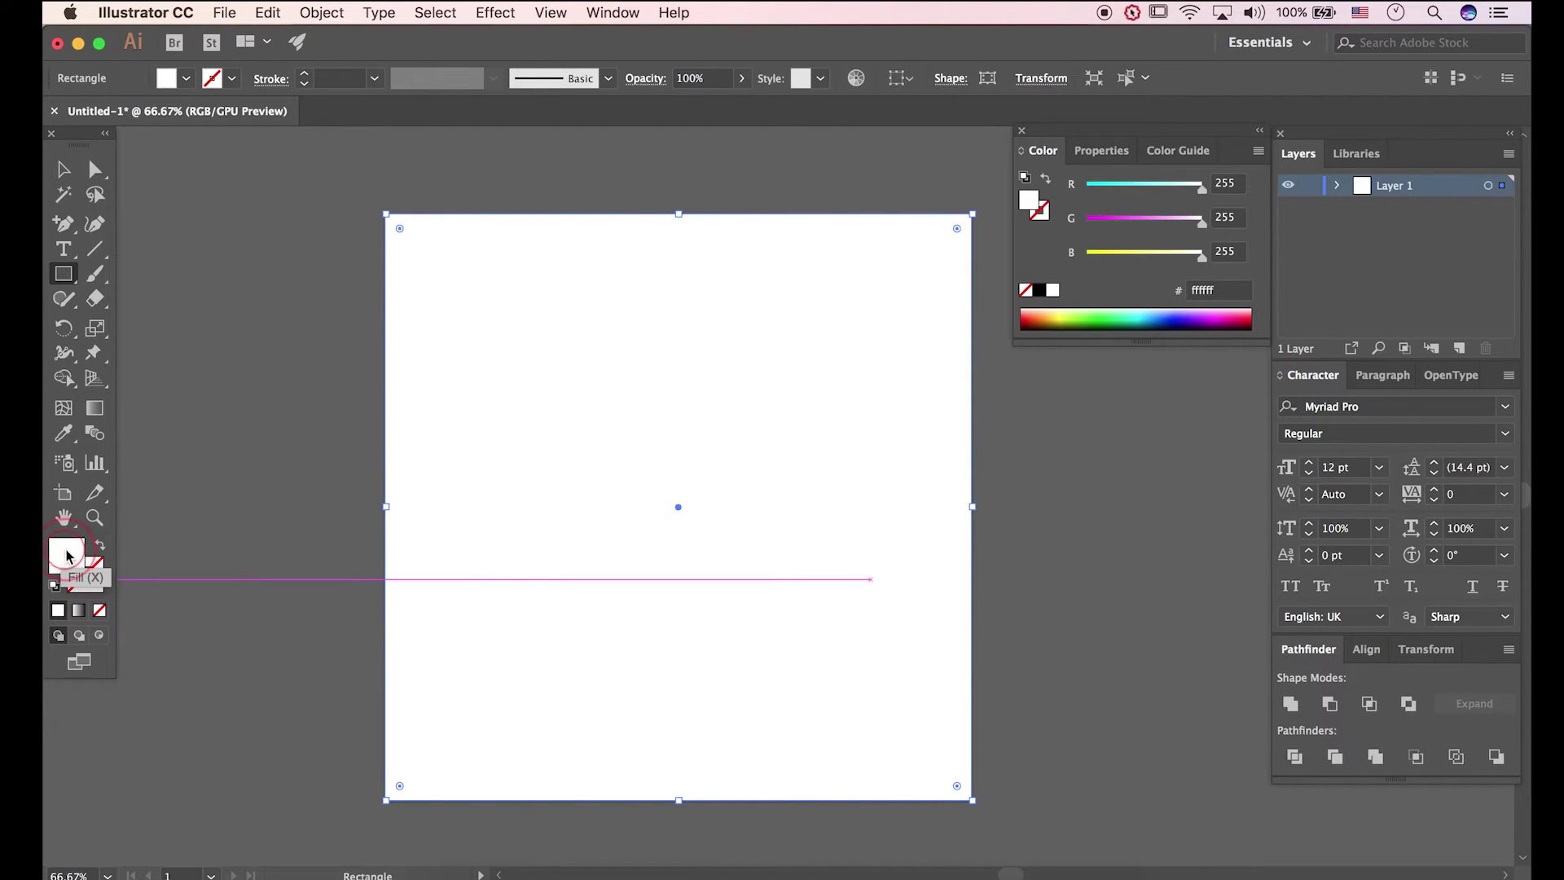
double_click(68, 553)
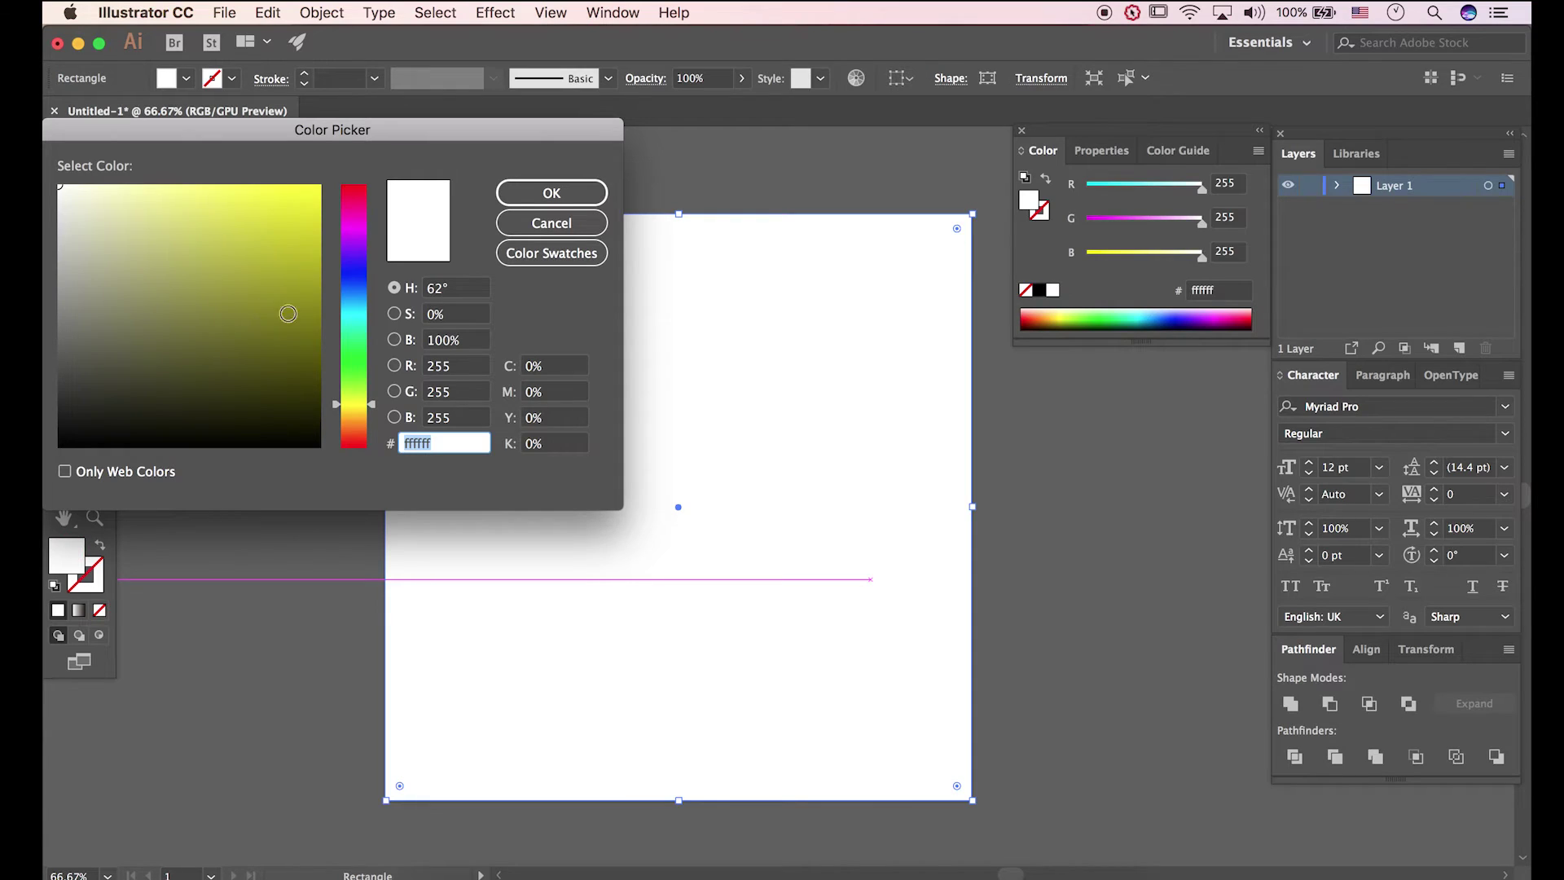
left_click_drag(278, 328, 336, 171)
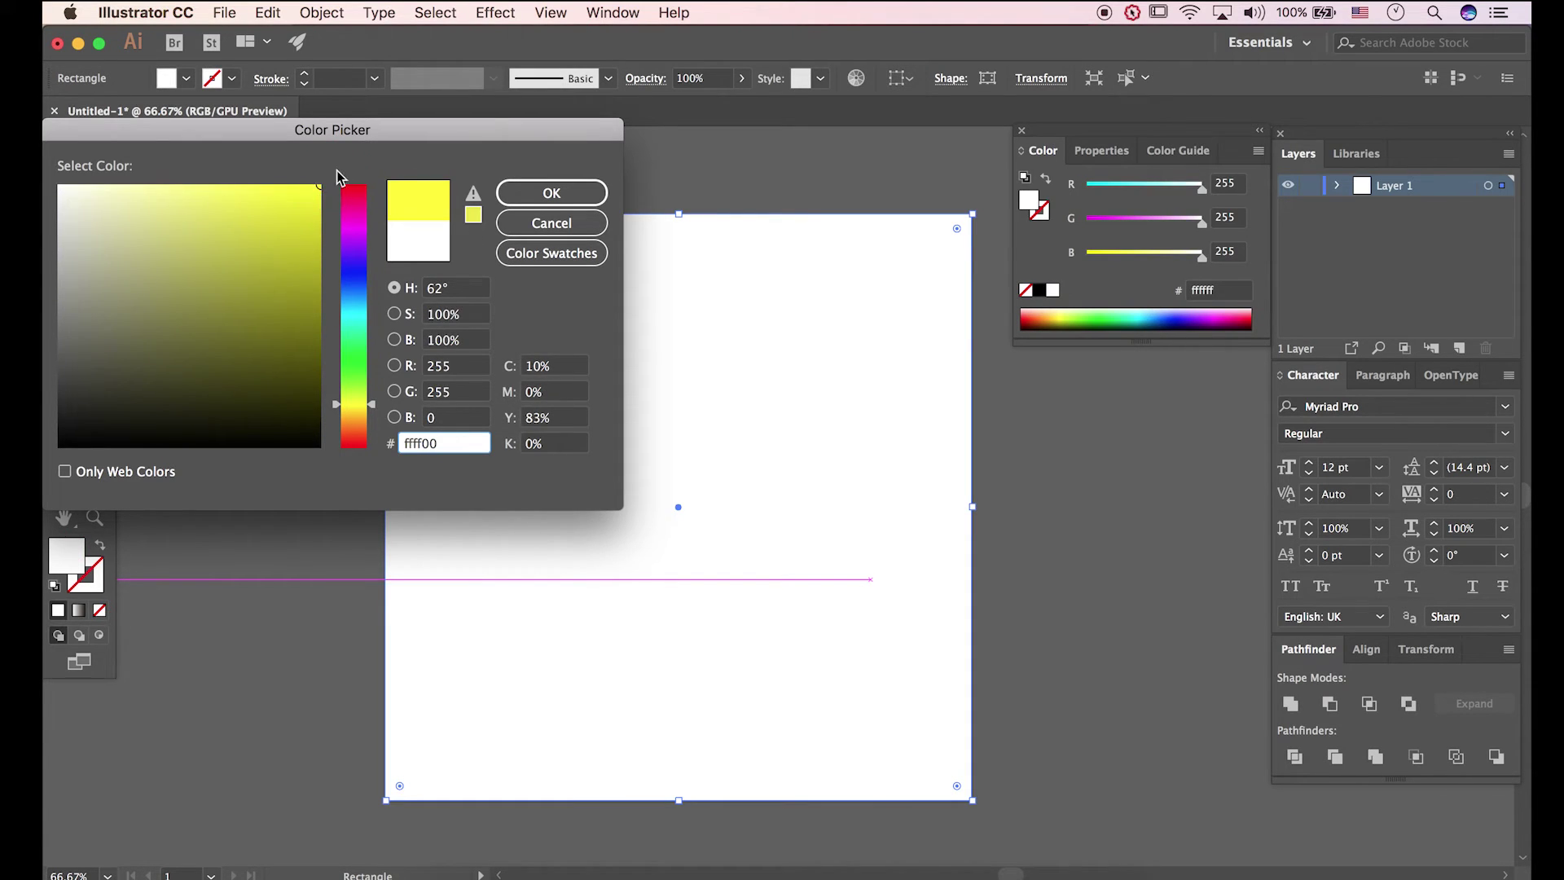
left_click(552, 194)
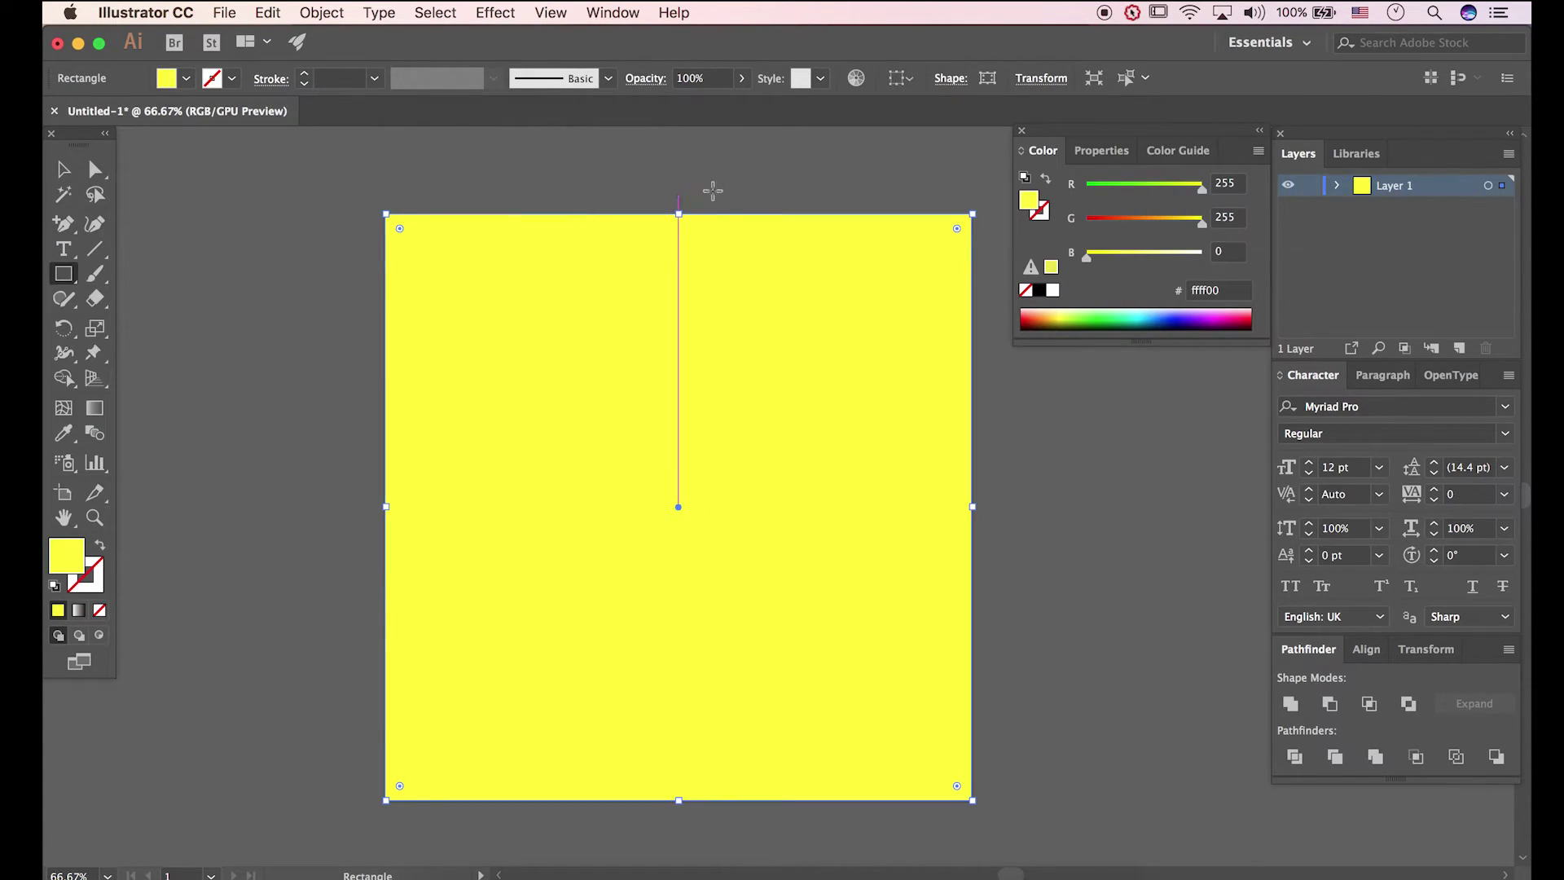
key("super+shift+a")
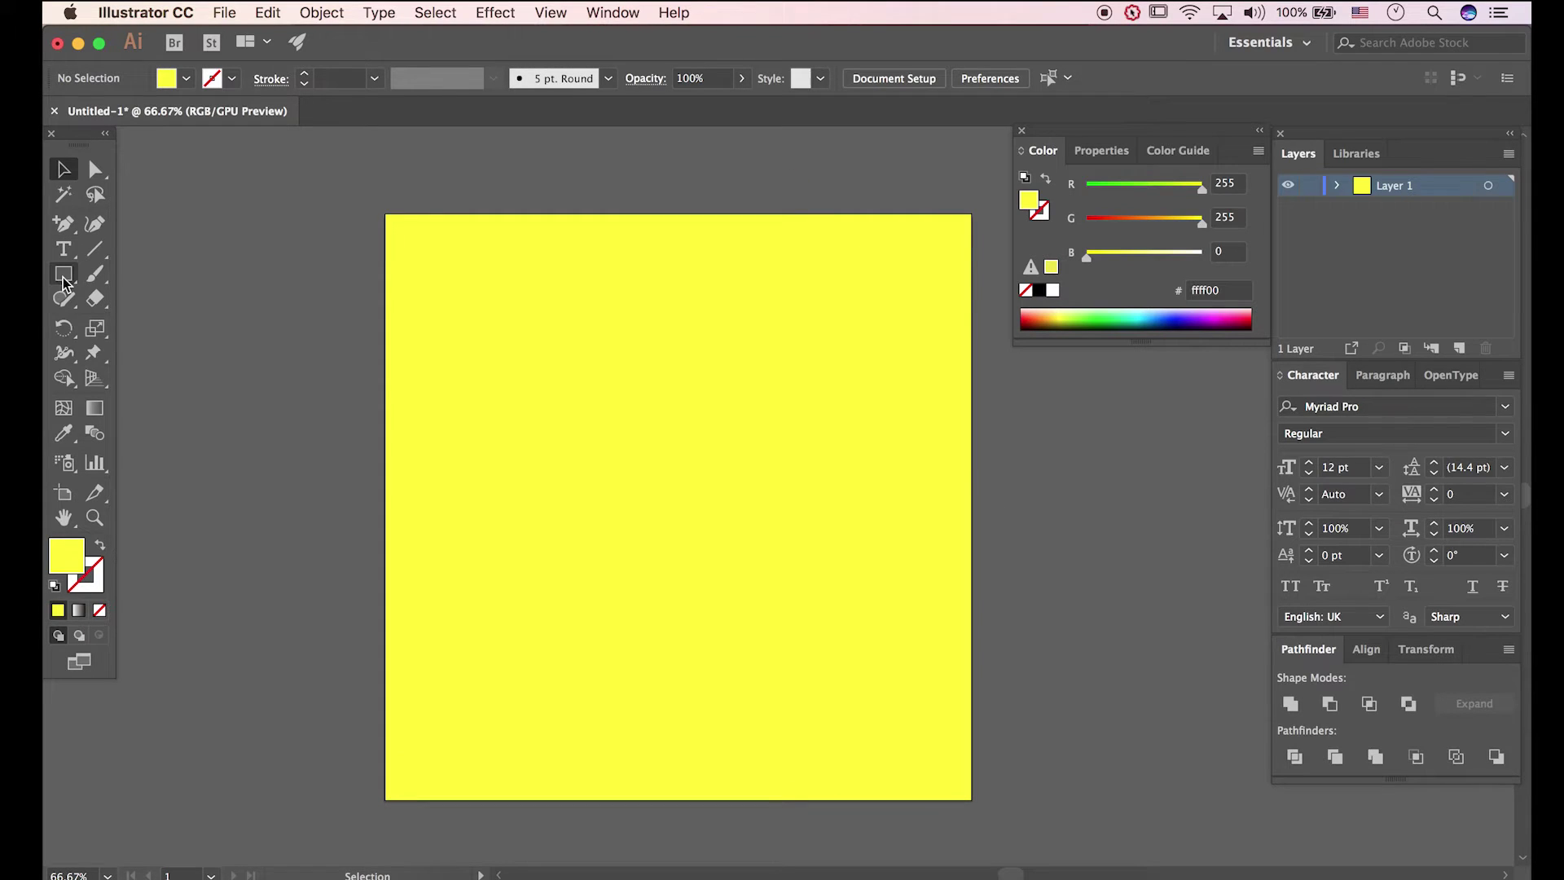
- Draw a second rectangle over the yellow one and float the Swatches panel beside the artwork
left_click_drag(383, 215, 972, 801)
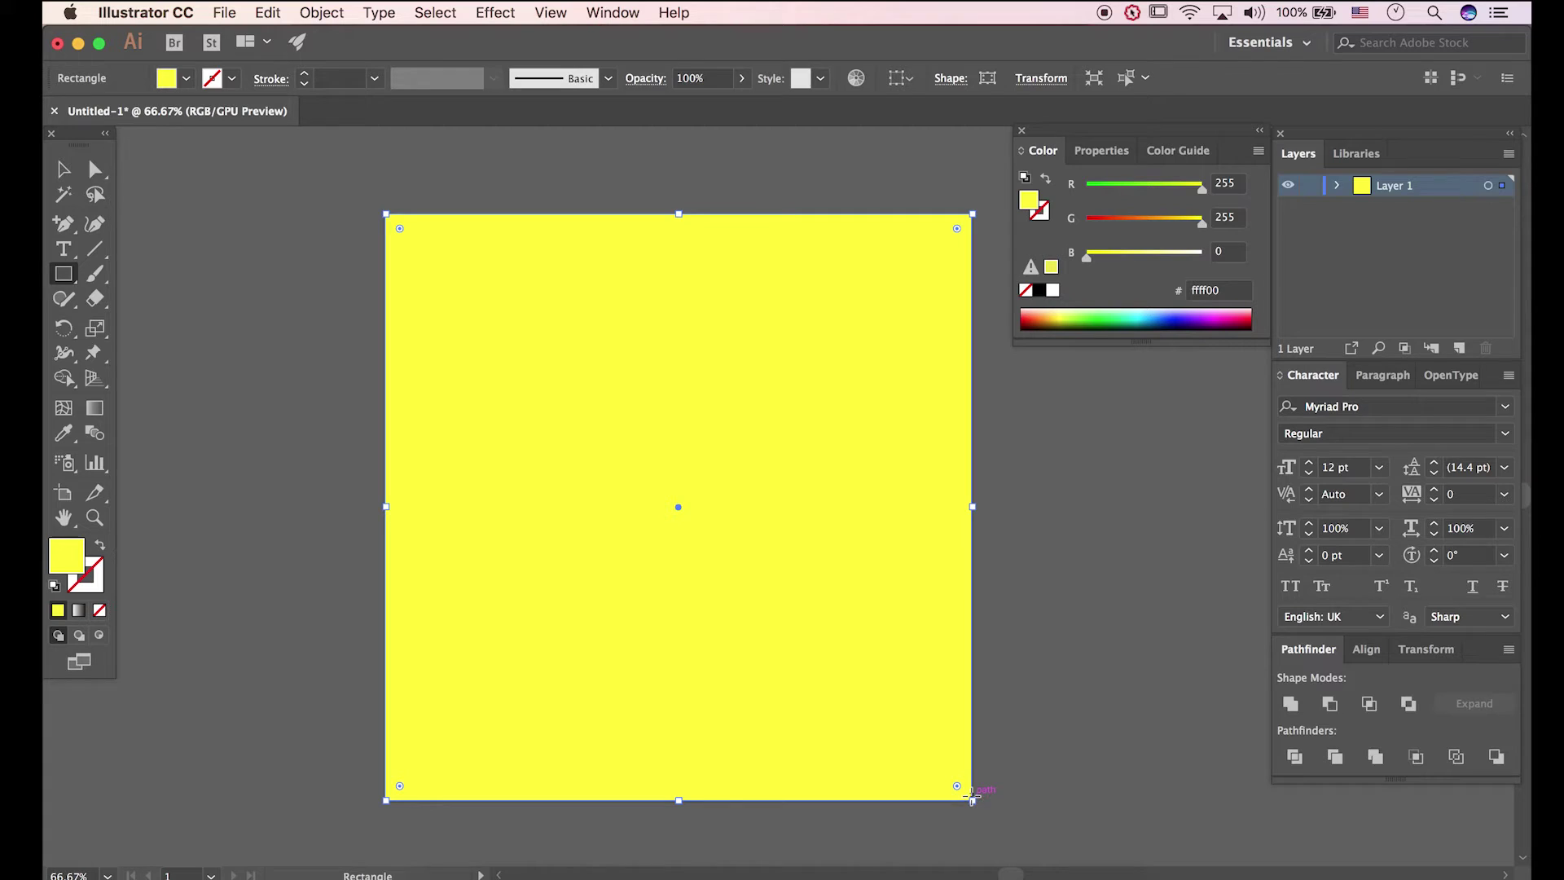
key("v")
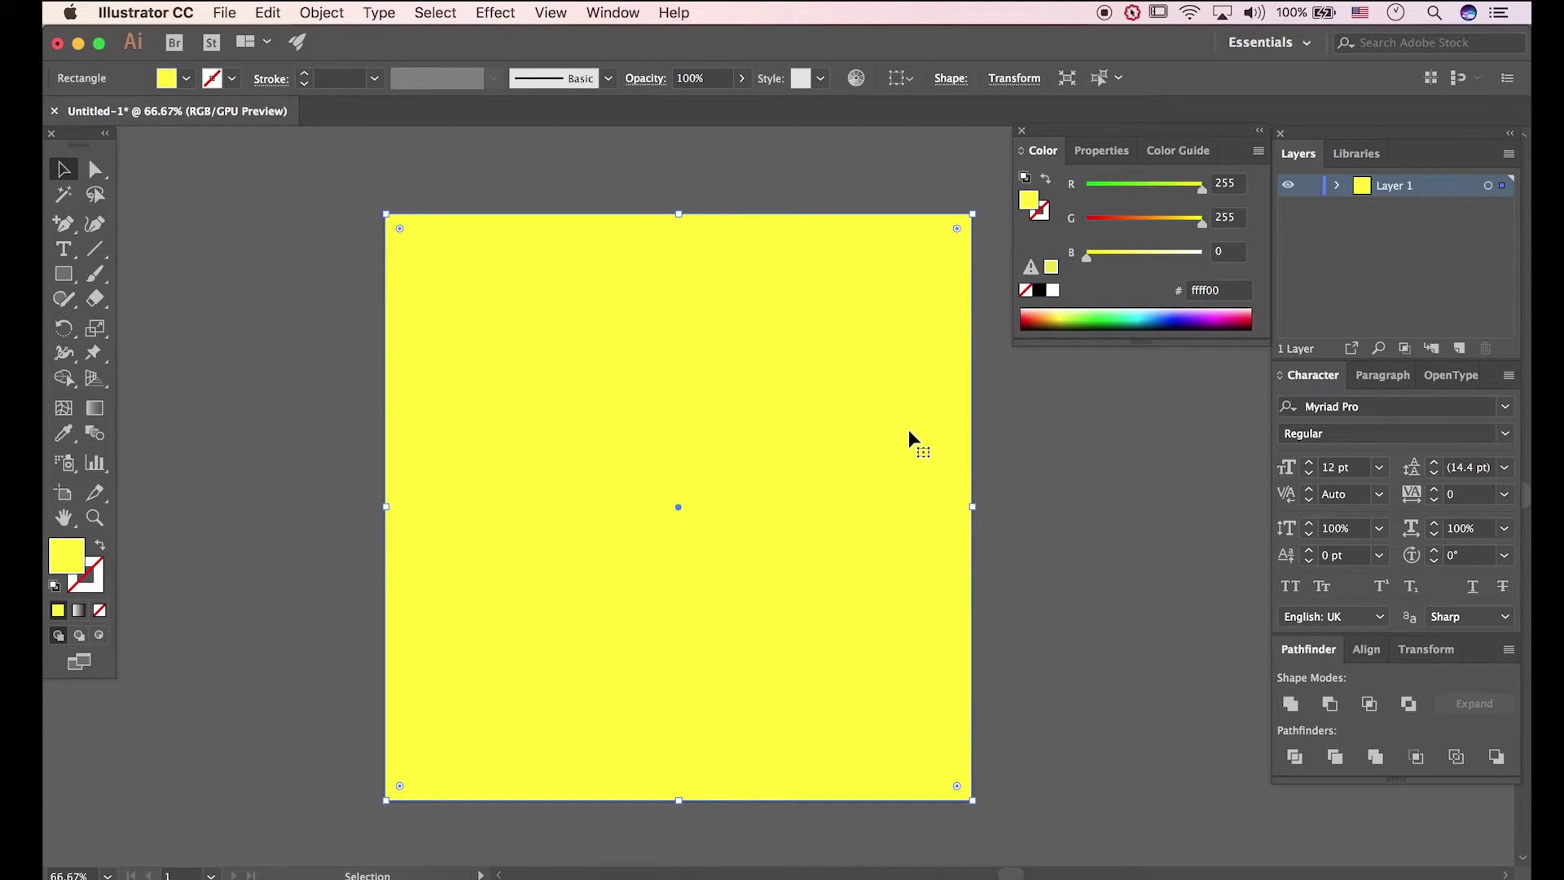
left_click(613, 13)
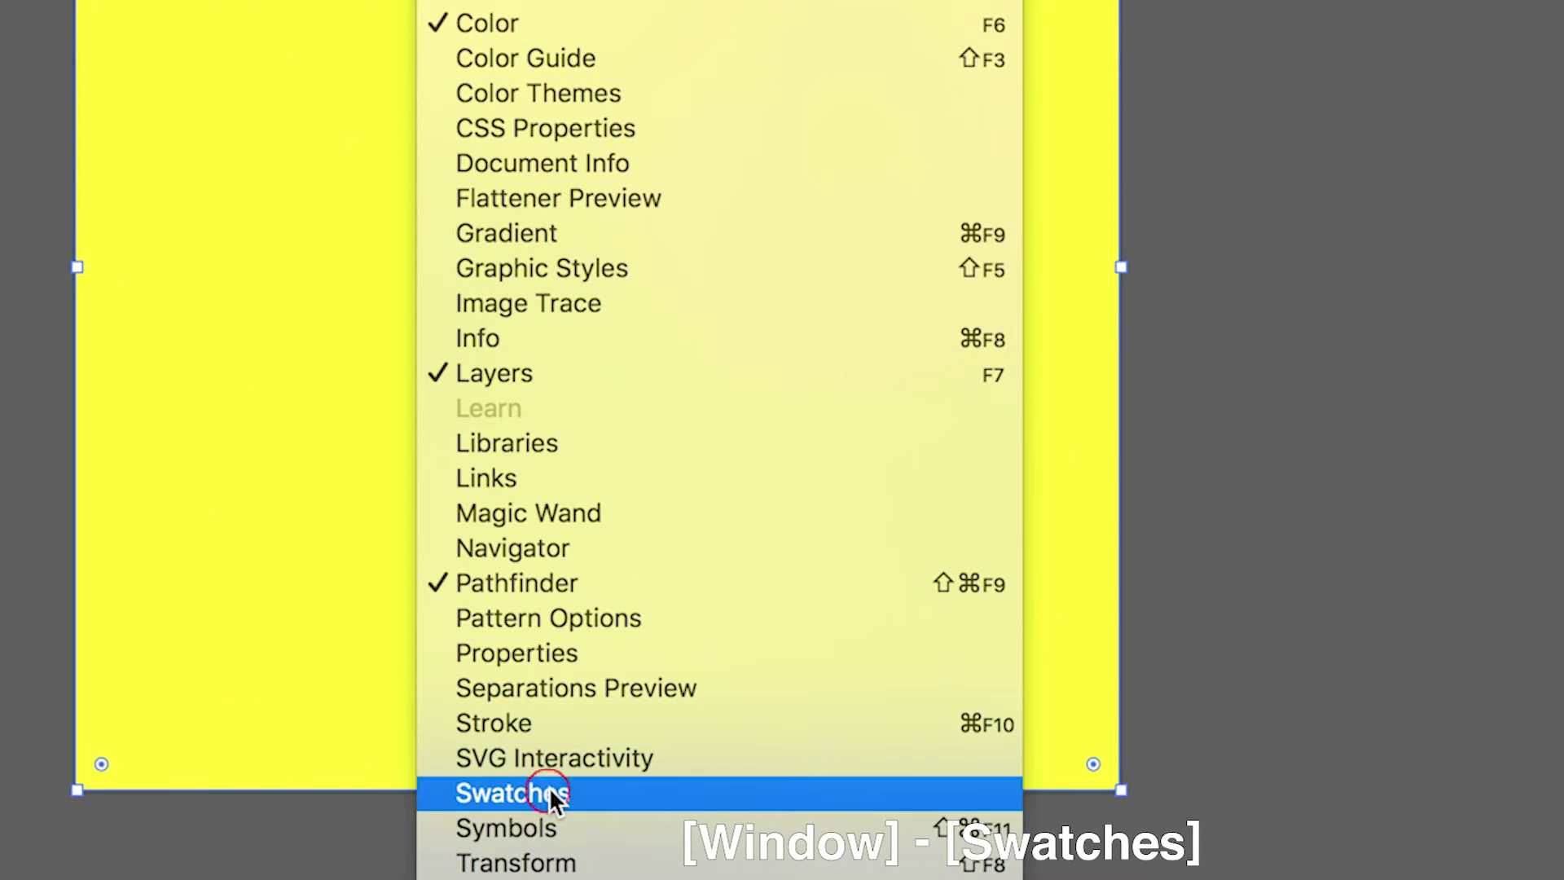
left_click(549, 787)
left_click_drag(1057, 236, 857, 357)
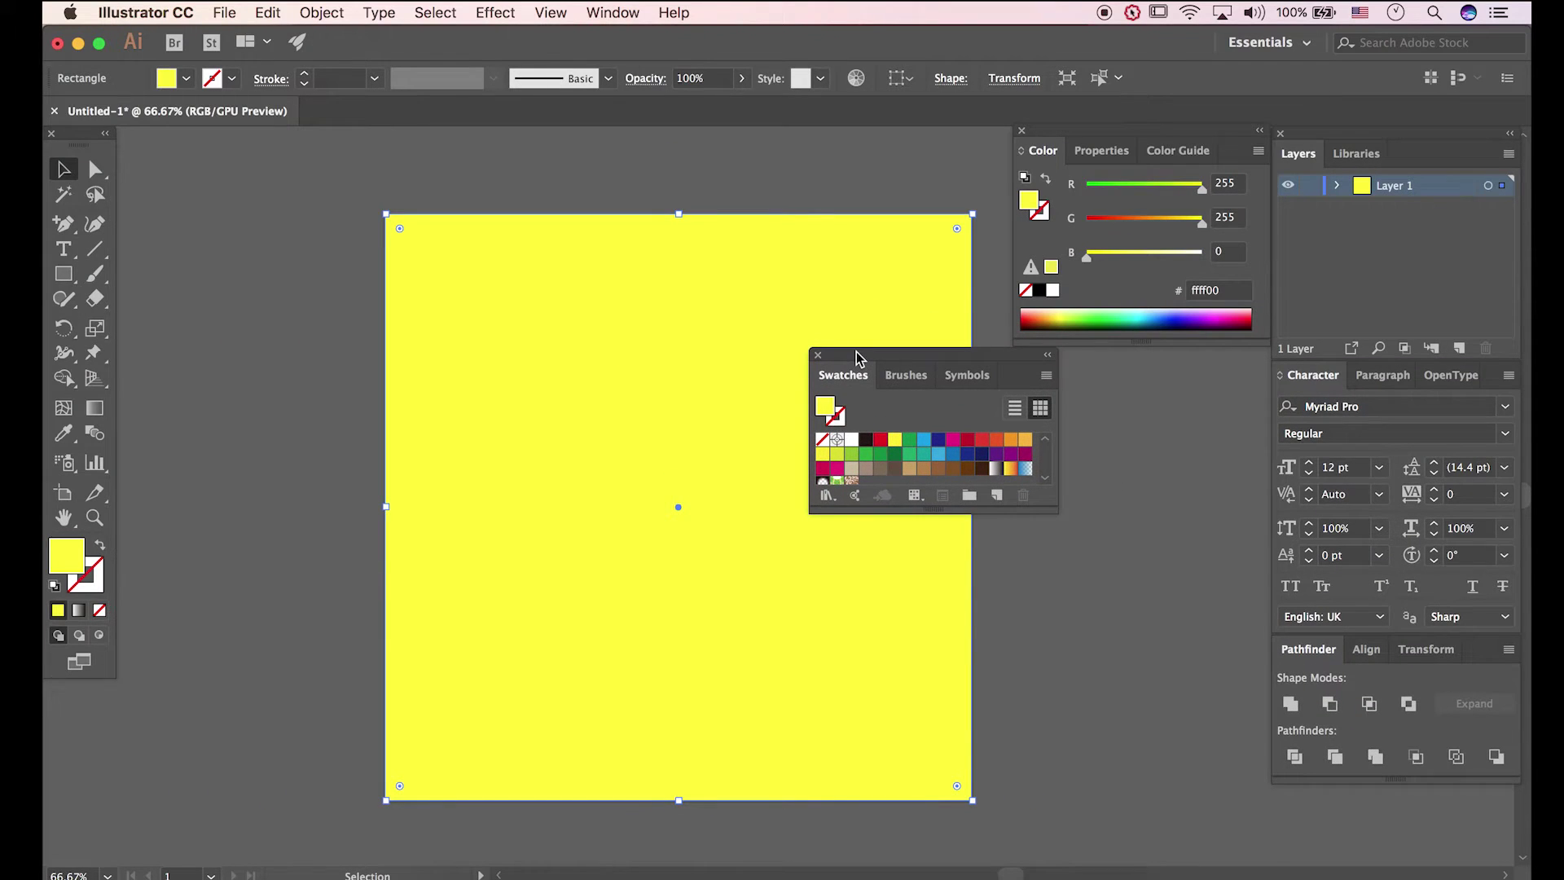
- Browse Swatch Libraries to Patterns > Basic Graphics to reach the dot patterns
left_click(826, 495)
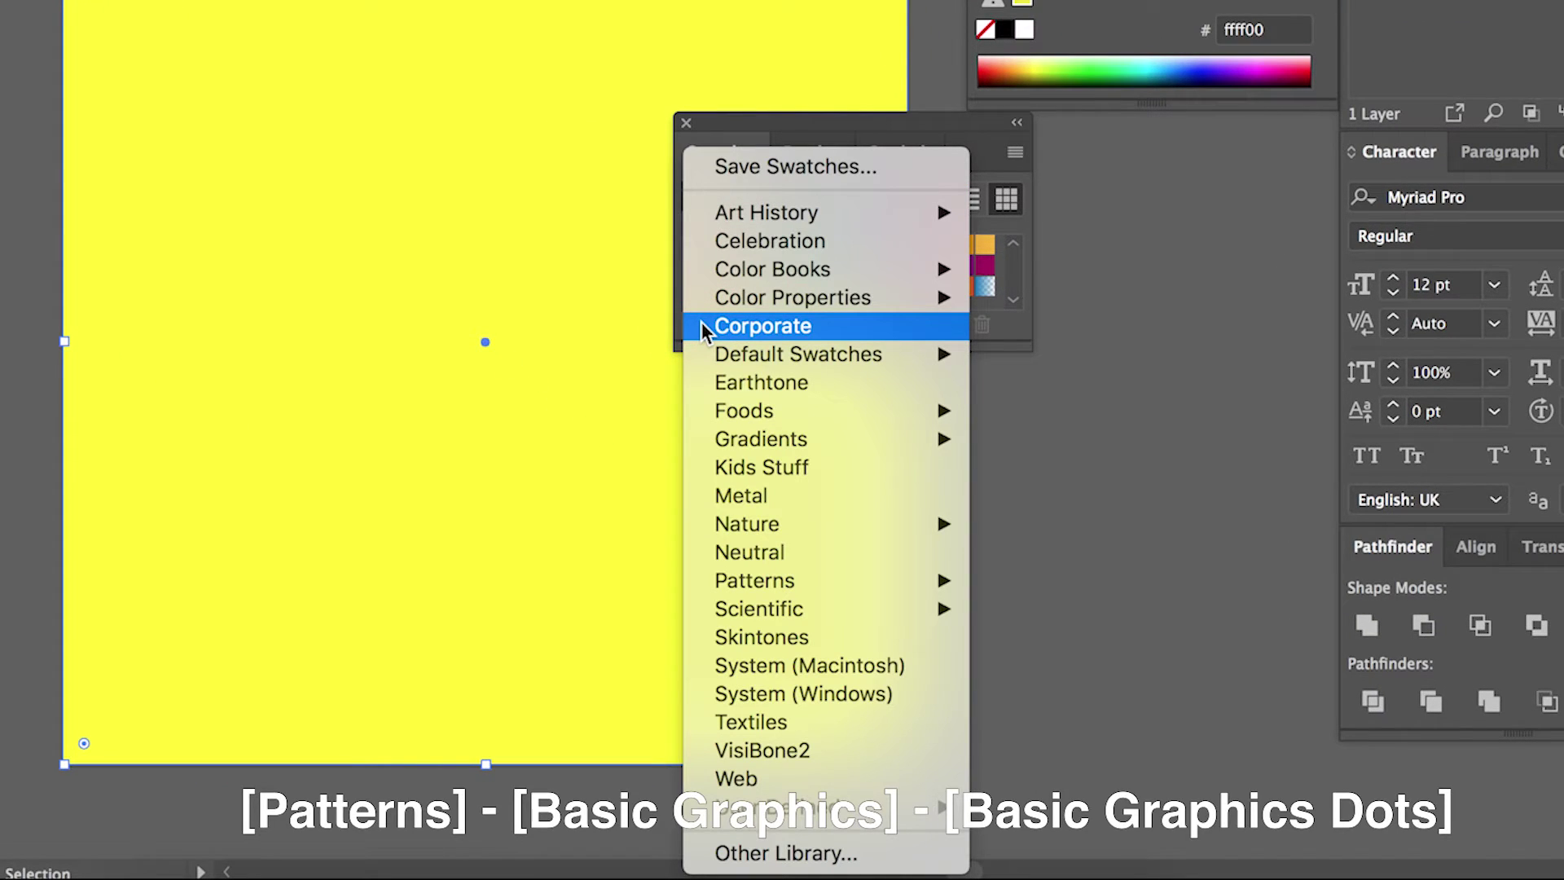
mouse_move(839, 585)
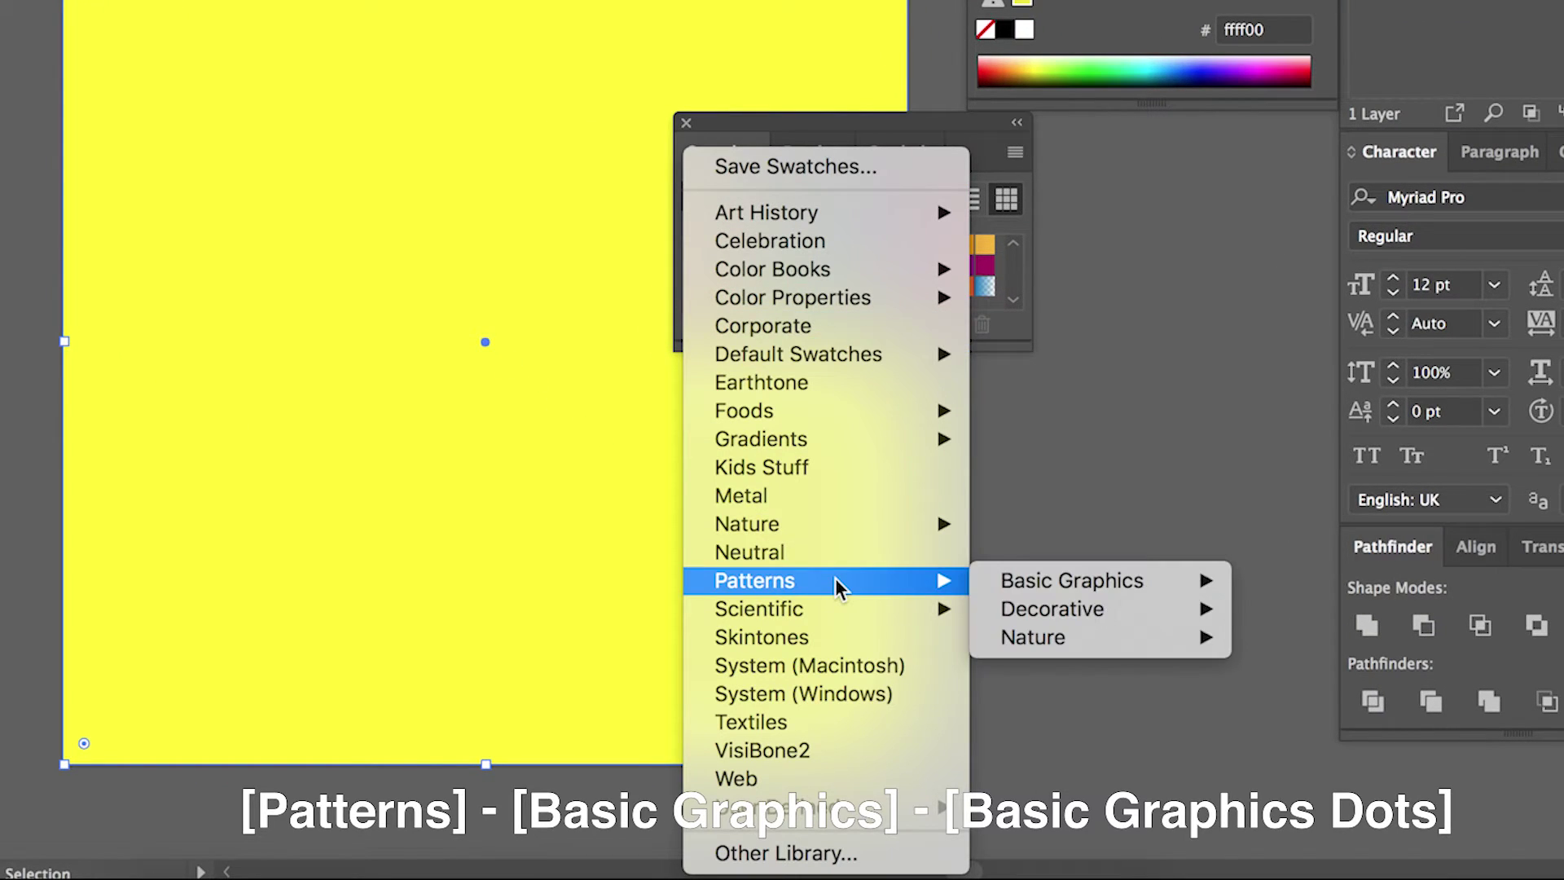
mouse_move(1019, 584)
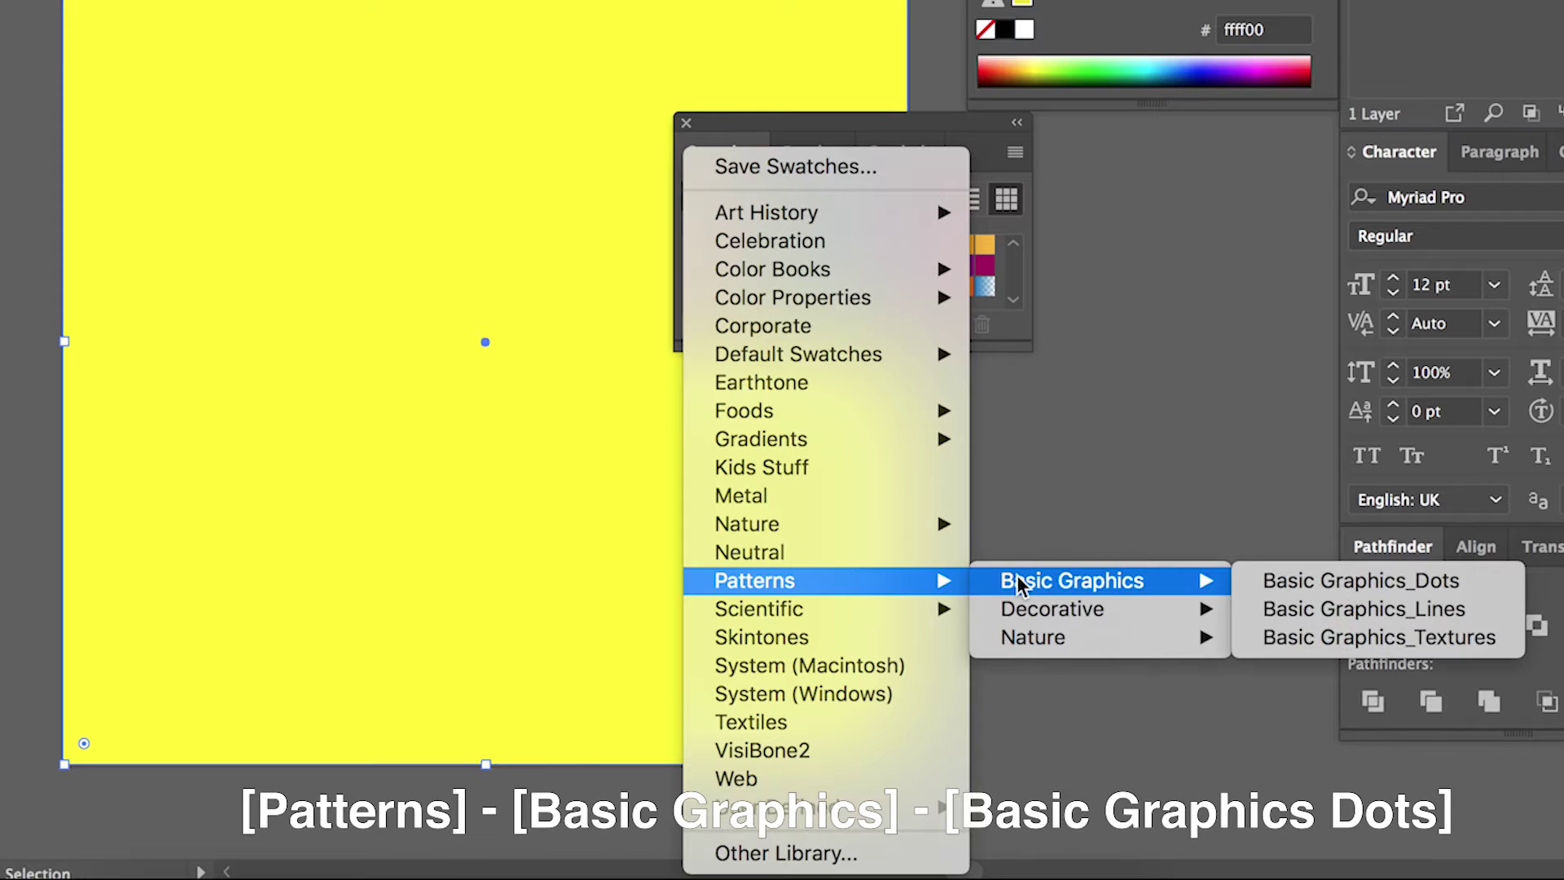
- Open Basic Graphics_Dots, try several dot patterns, and settle on 10 dpi 30%
left_click(1299, 597)
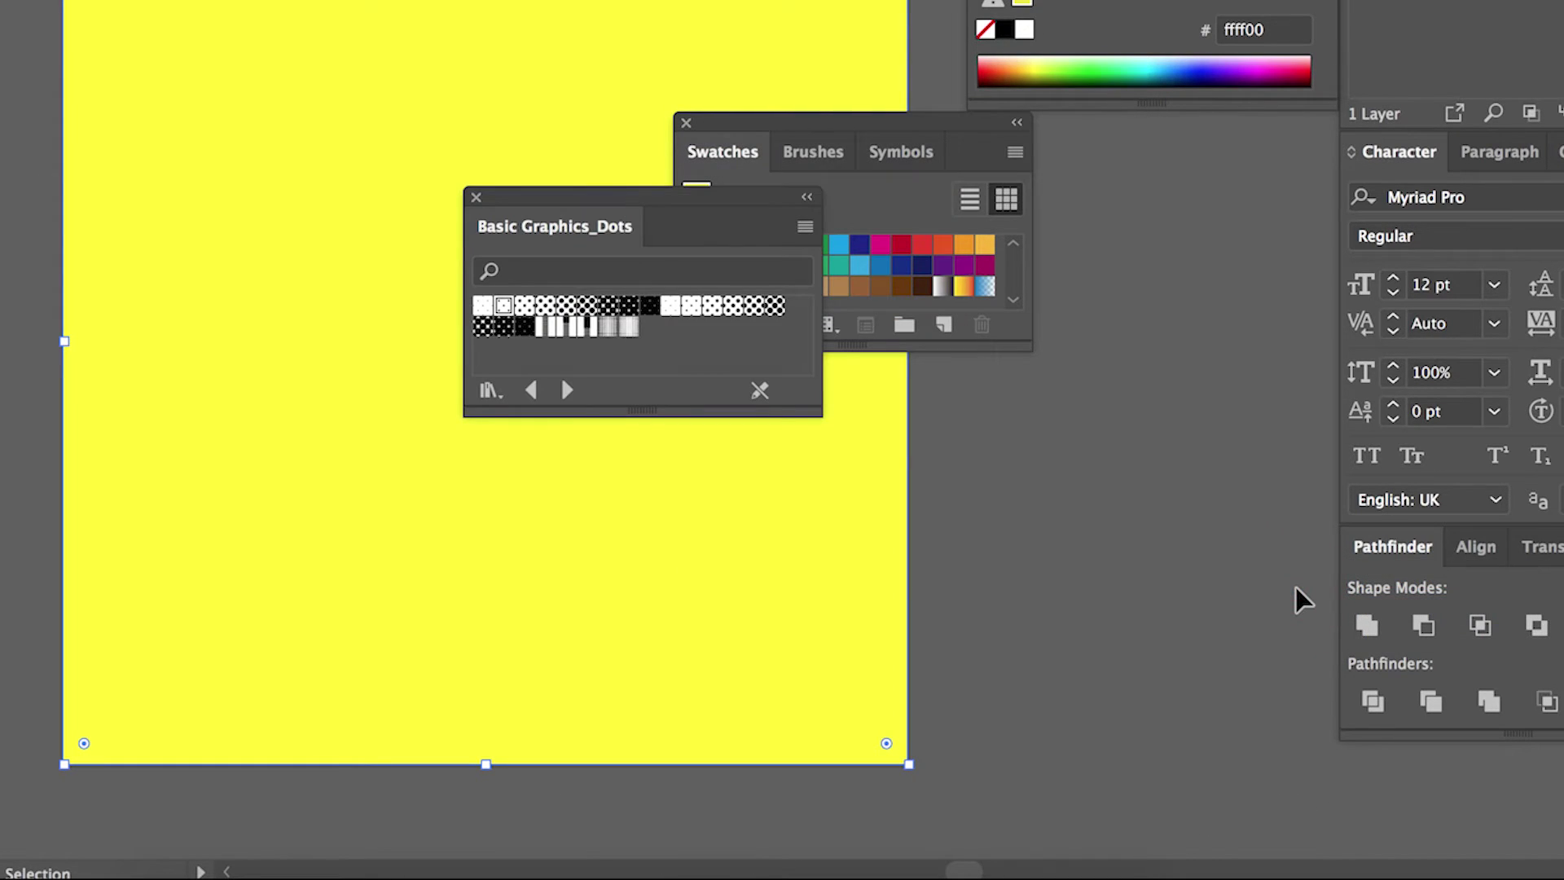
left_click_drag(737, 210, 1132, 405)
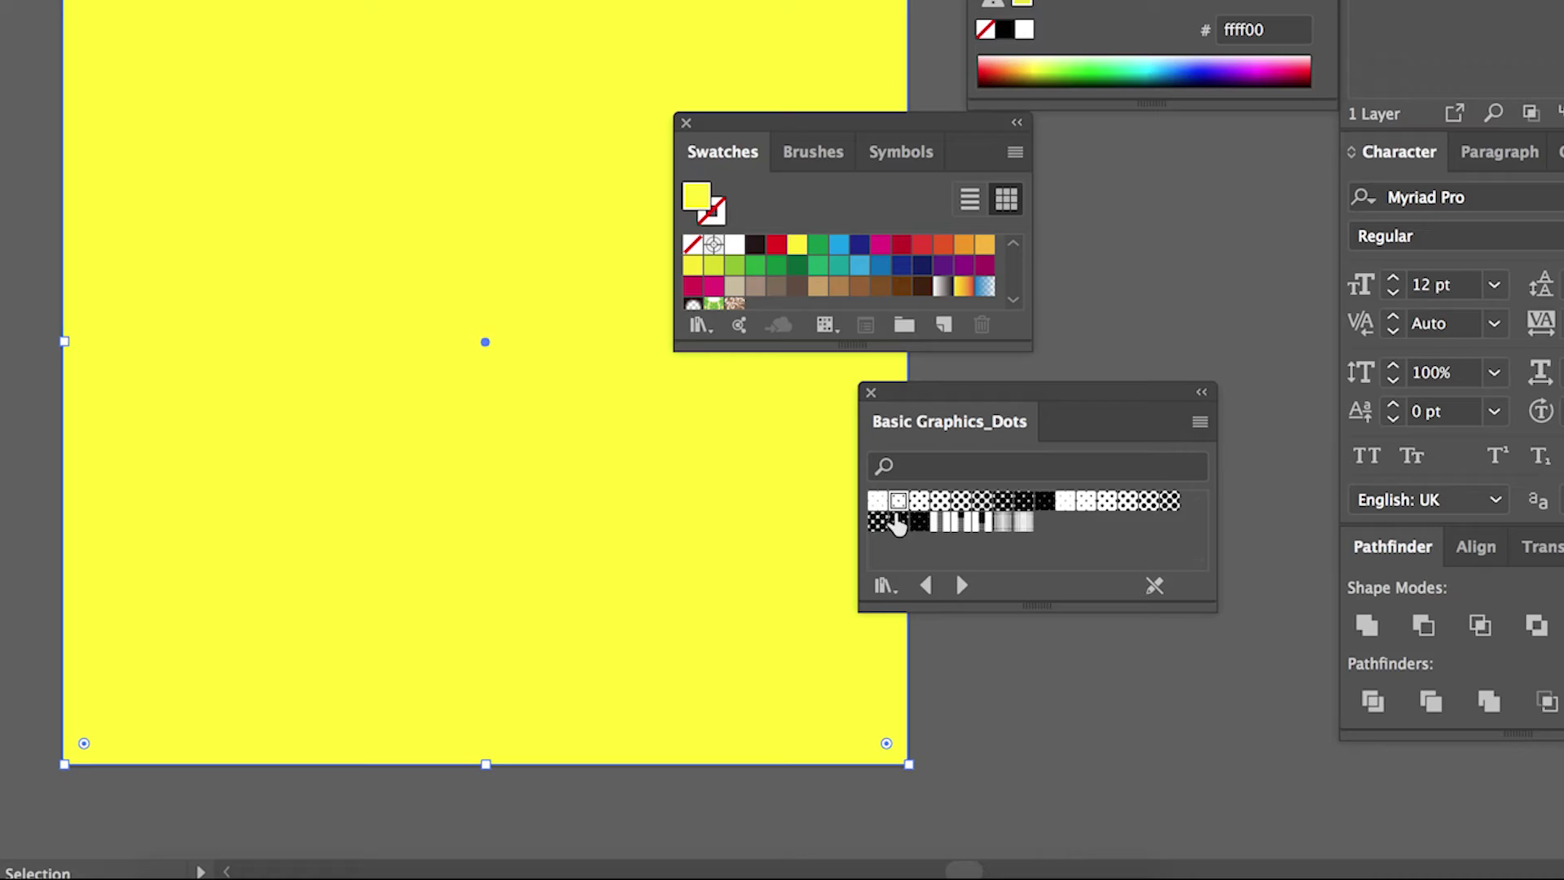
left_click(919, 500)
left_click(940, 500)
left_click(961, 500)
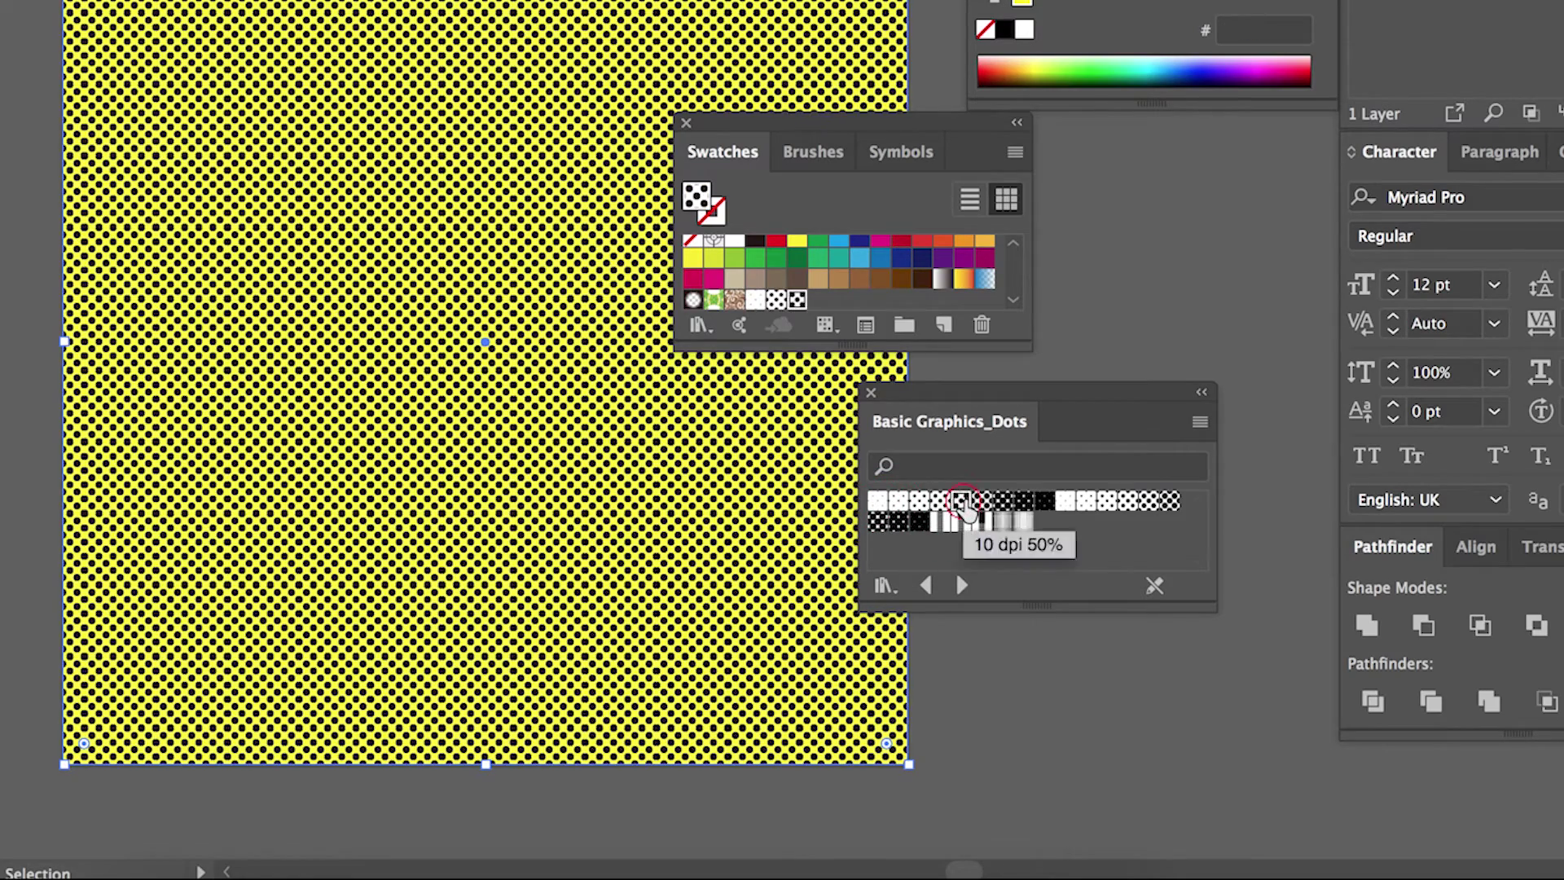
left_click(1087, 500)
left_click(1149, 501)
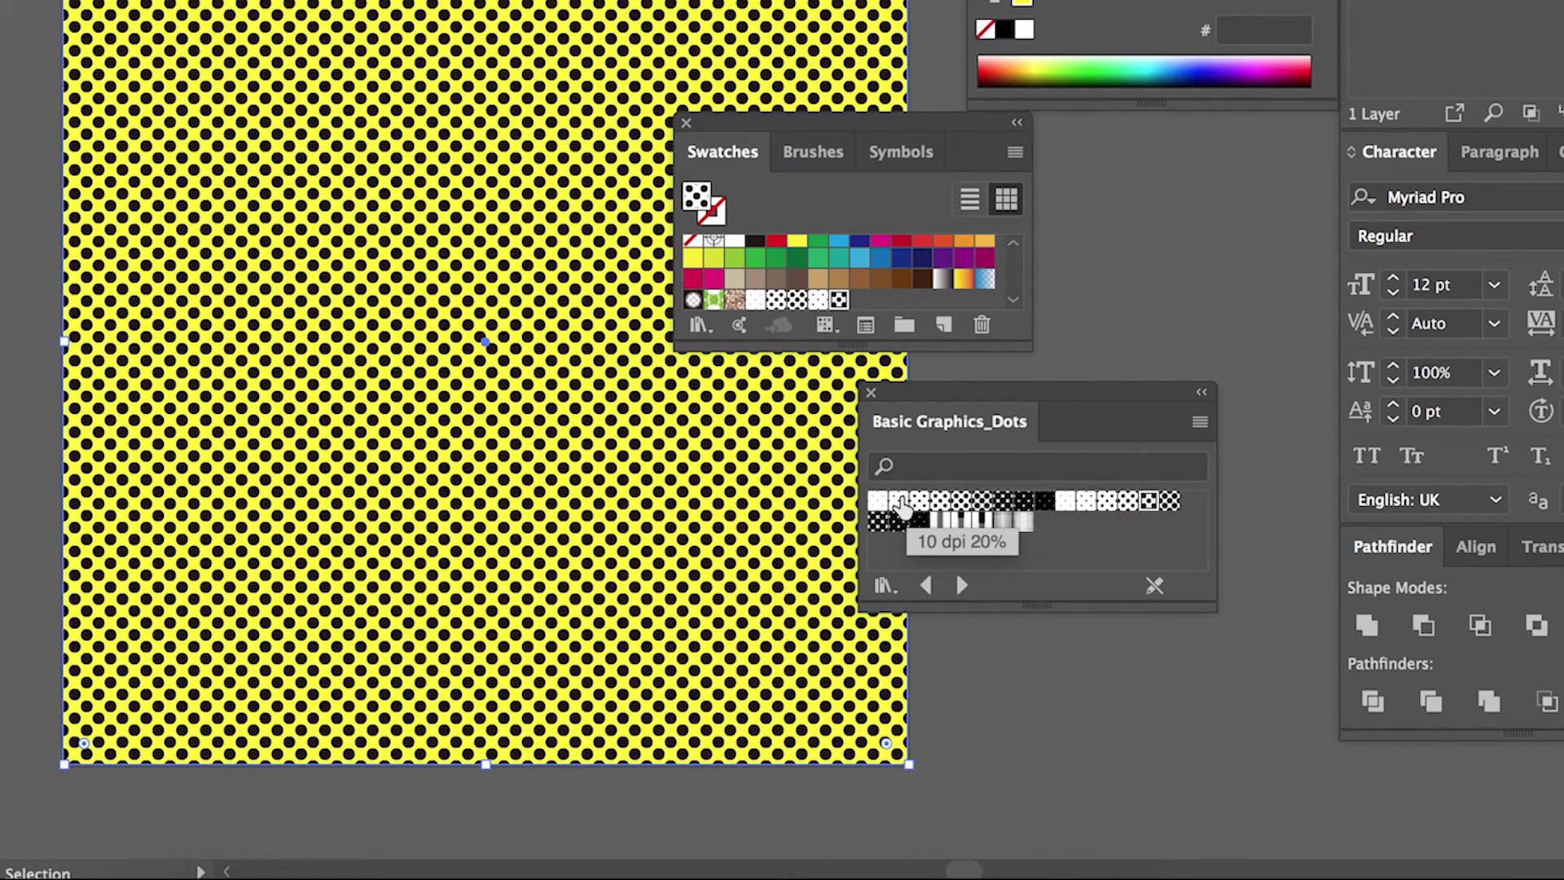
left_click(900, 502)
left_click(919, 501)
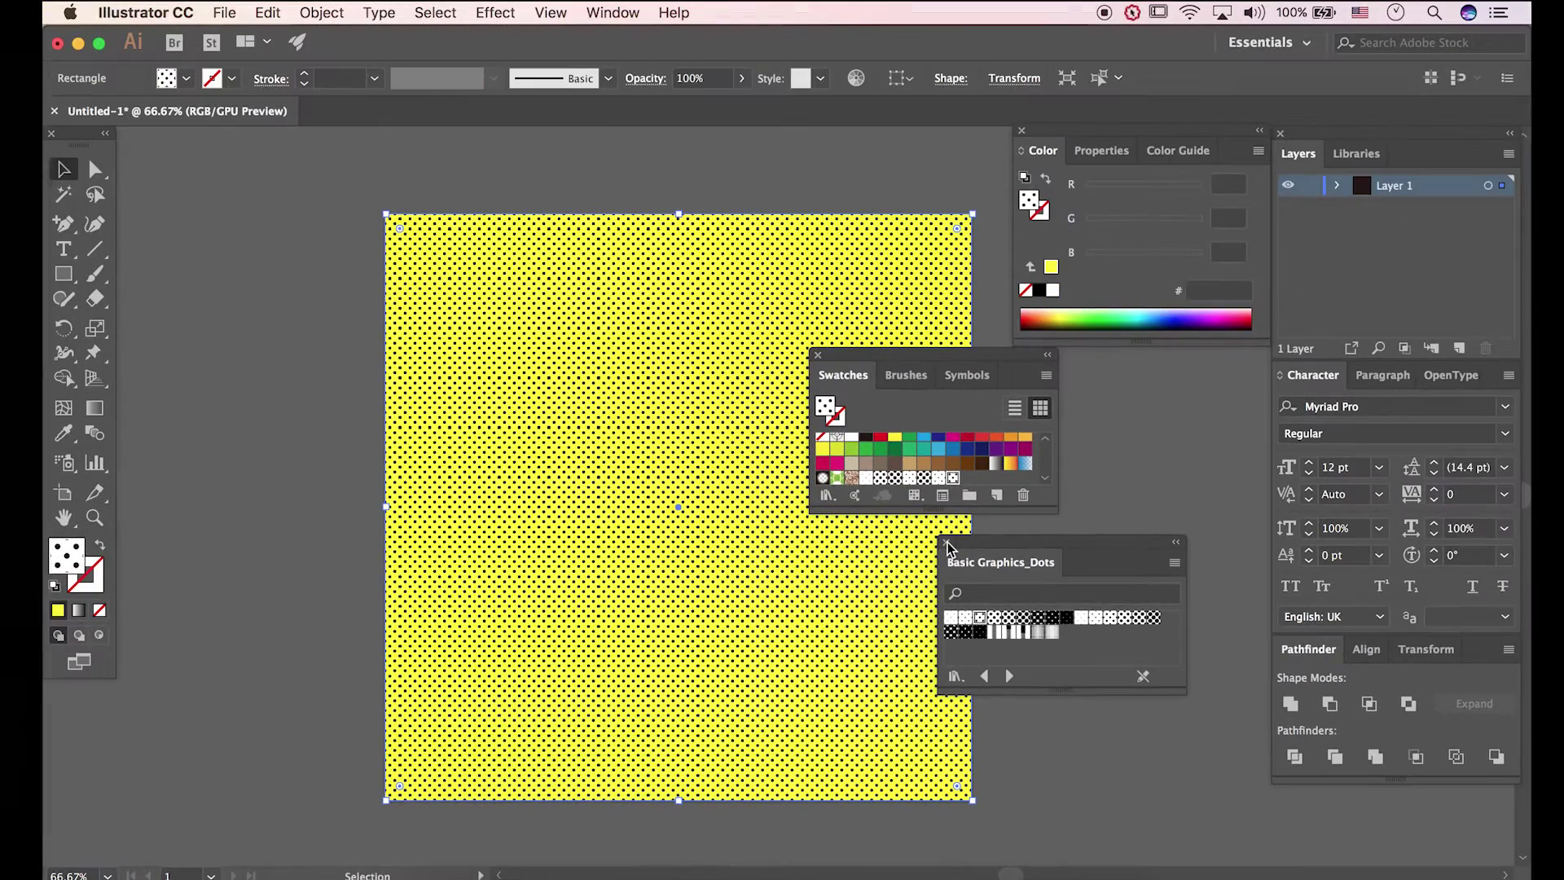
- Close the dots library, test a red fill, and undo it to restore the dots
left_click(872, 393)
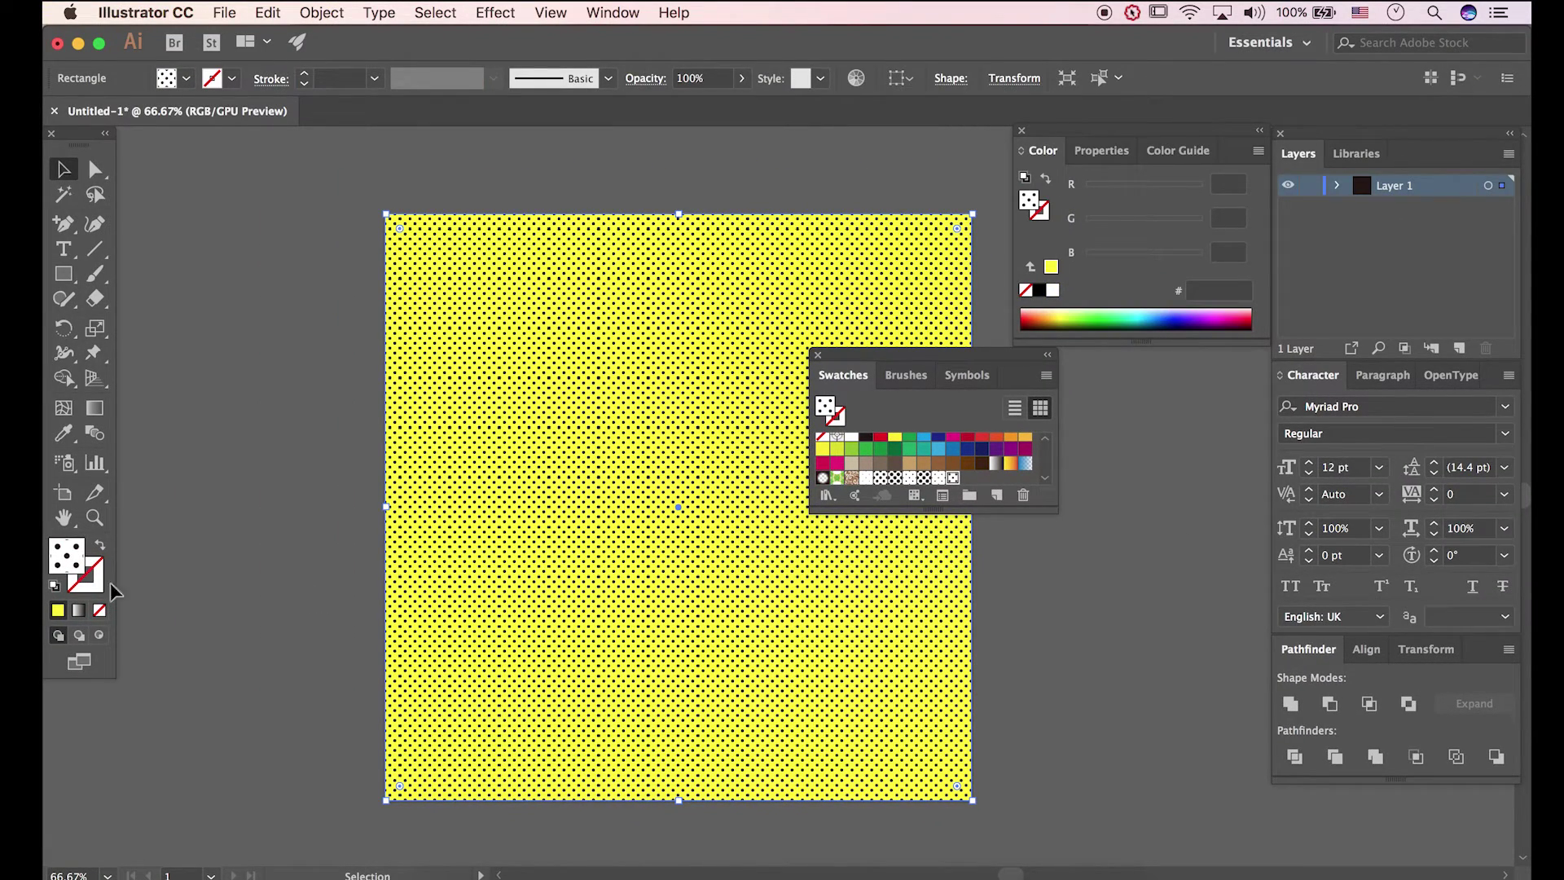
double_click(75, 568)
left_click_drag(365, 216, 363, 169)
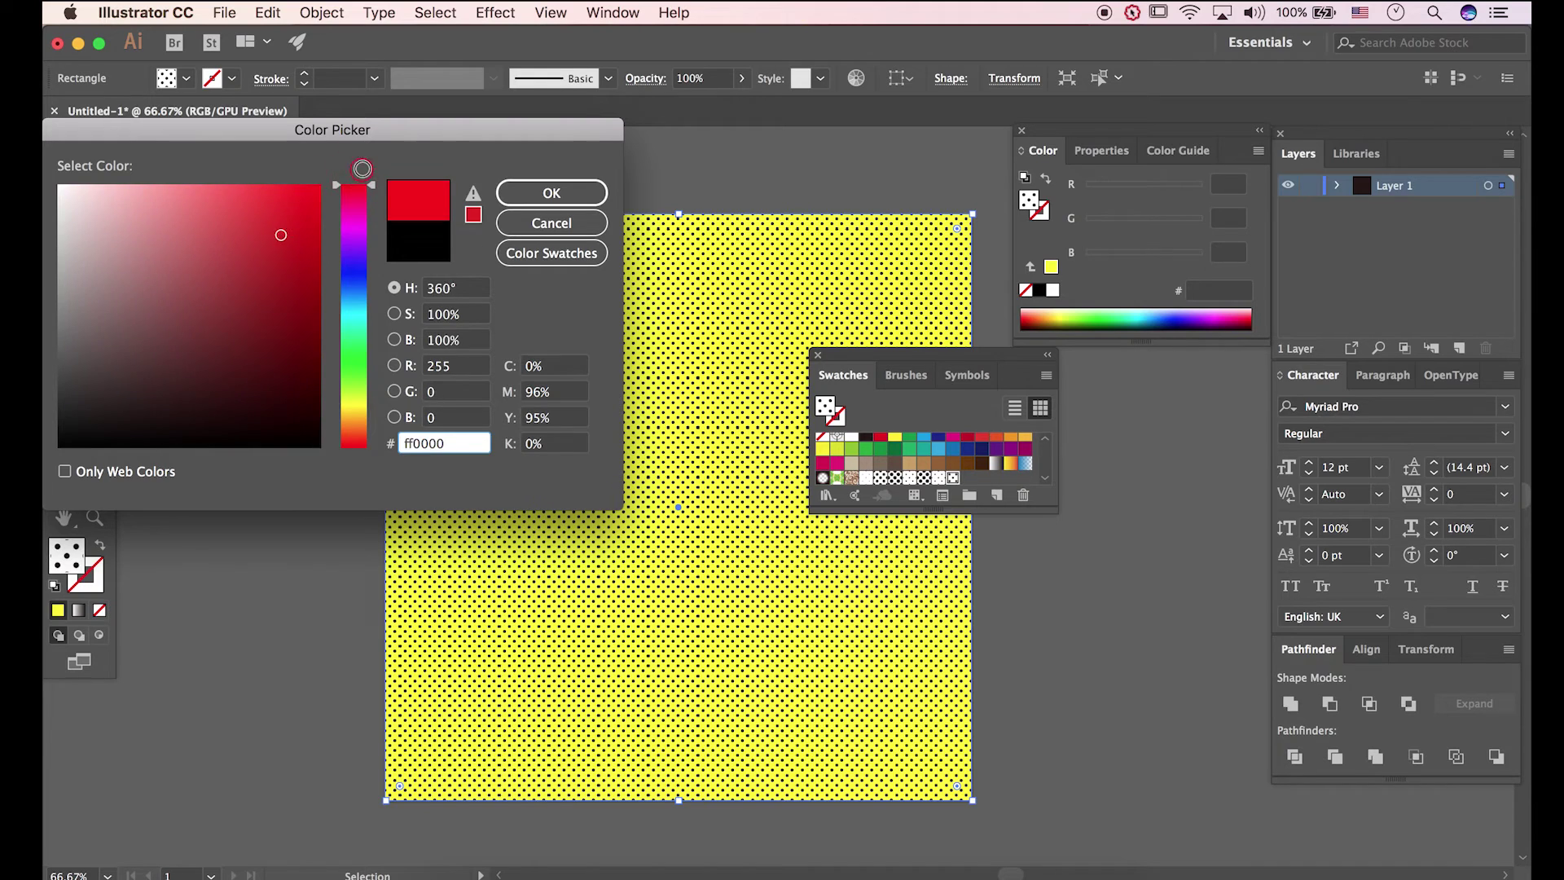
left_click(551, 193)
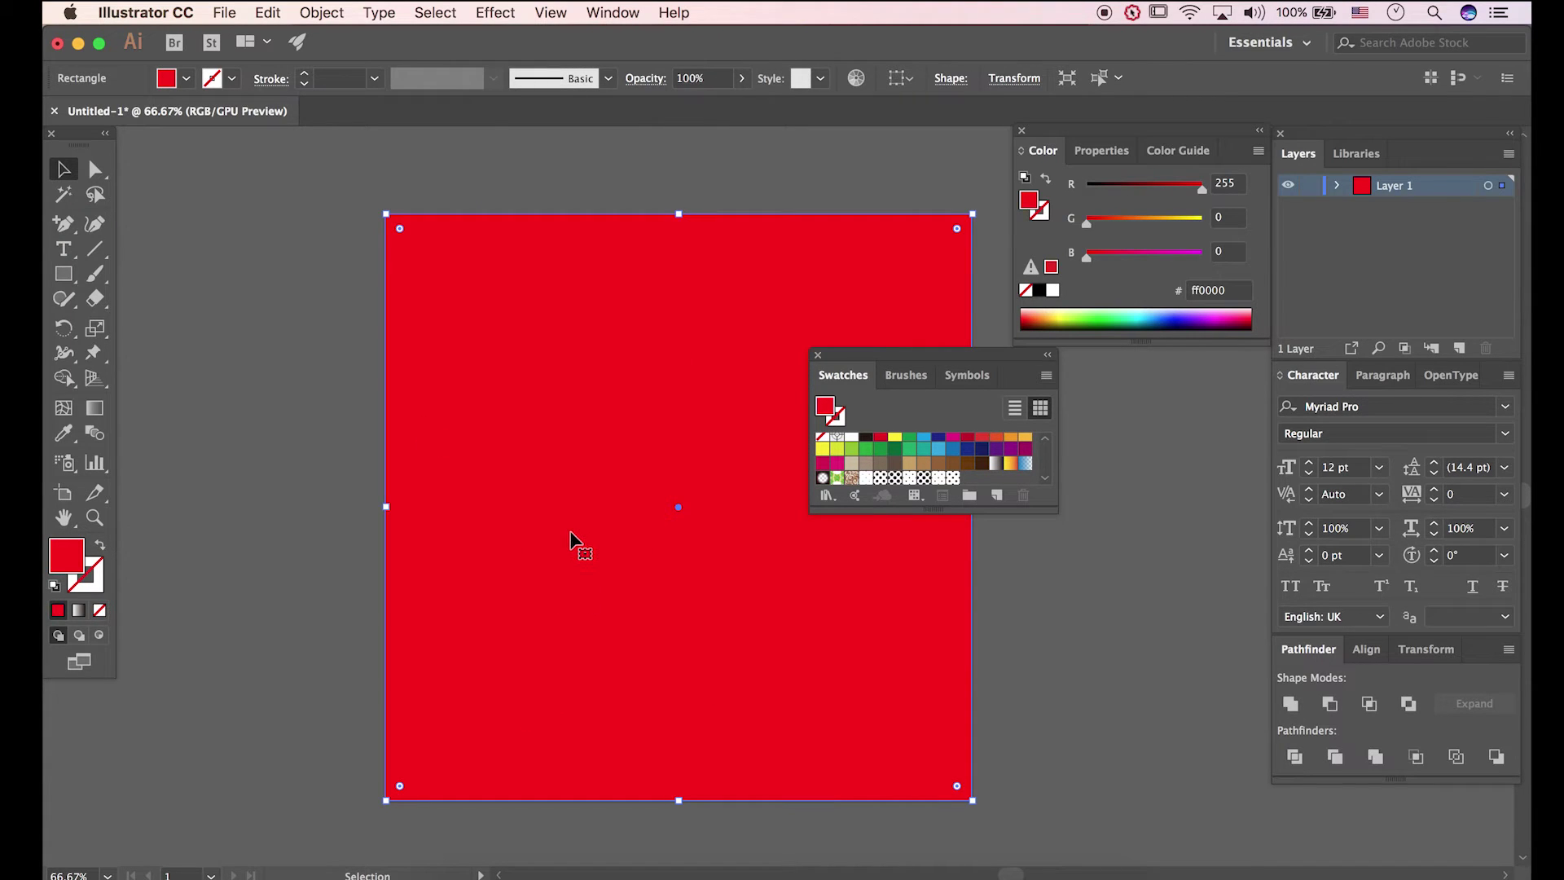
key("super+z")
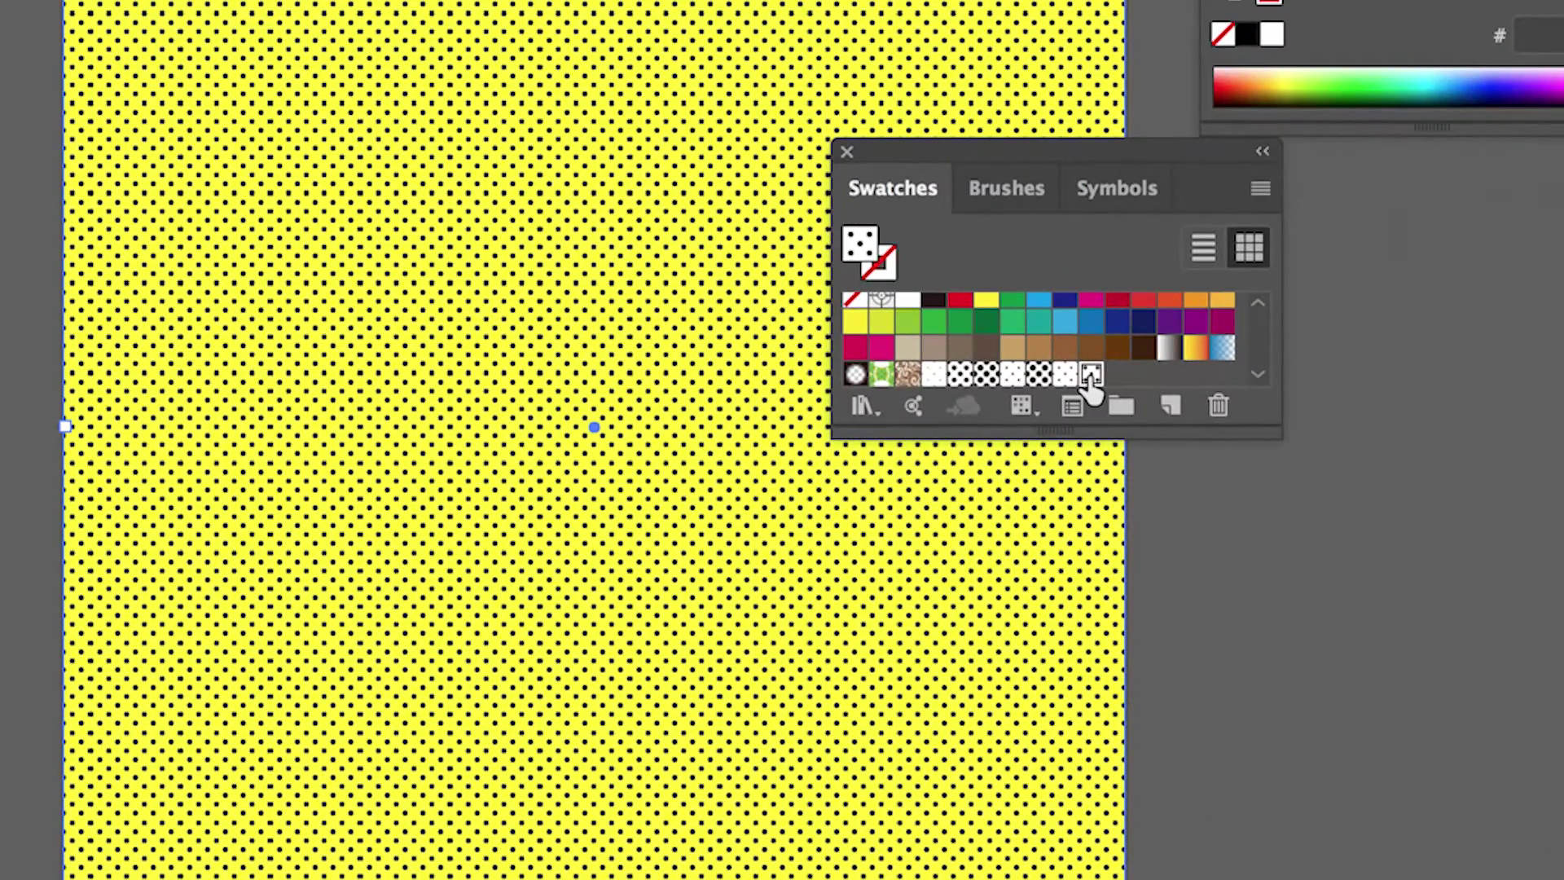
- Edit the 10 dpi 30% pattern tile so its dots become red e60012
double_click(1092, 375)
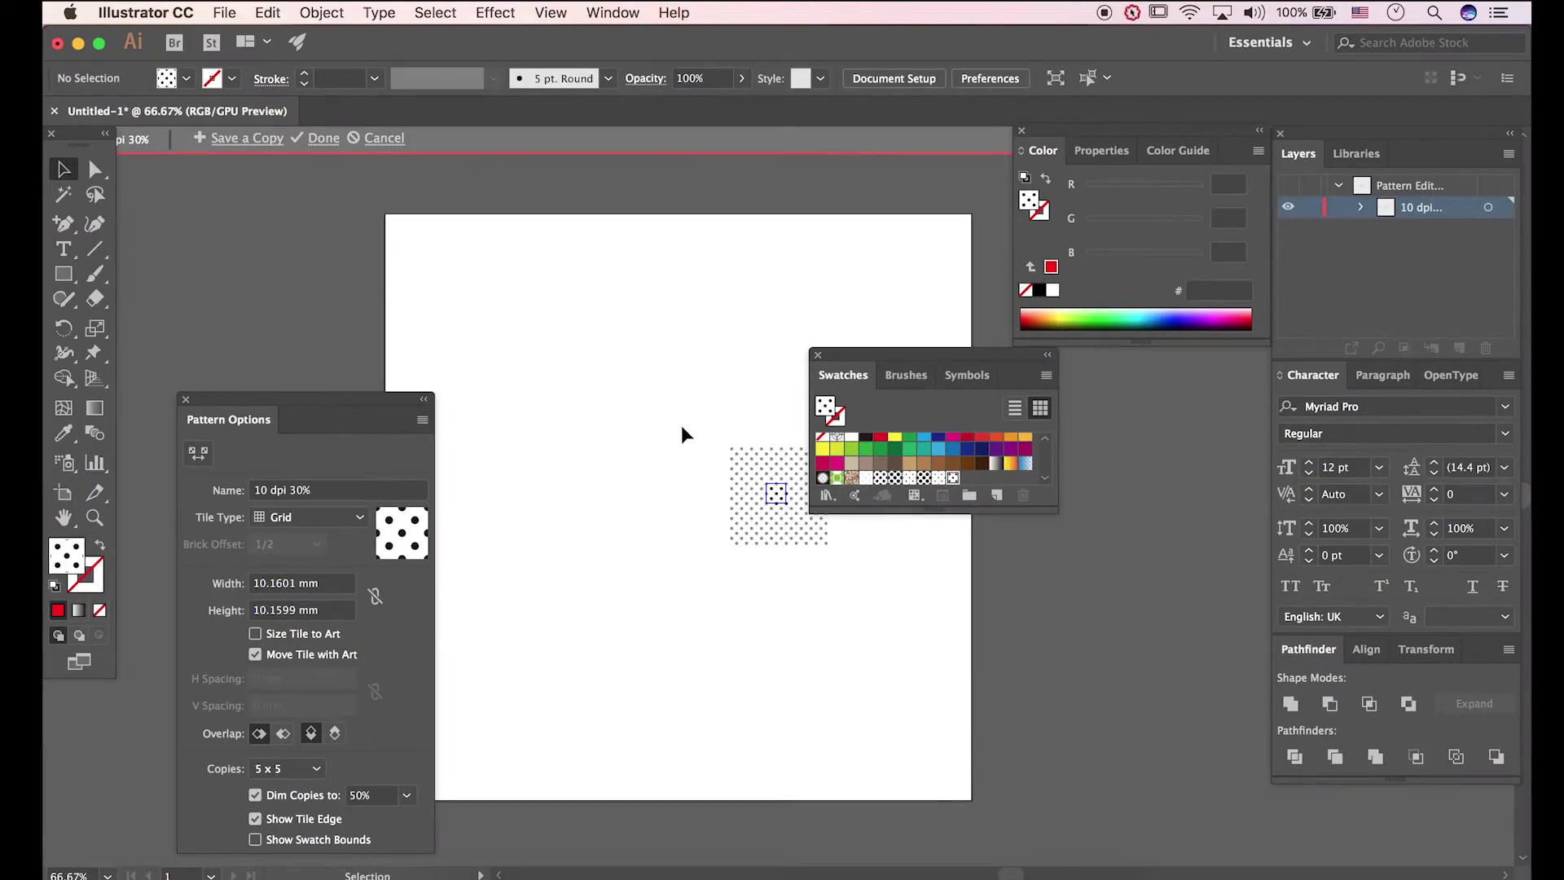
left_click_drag(622, 307, 910, 641)
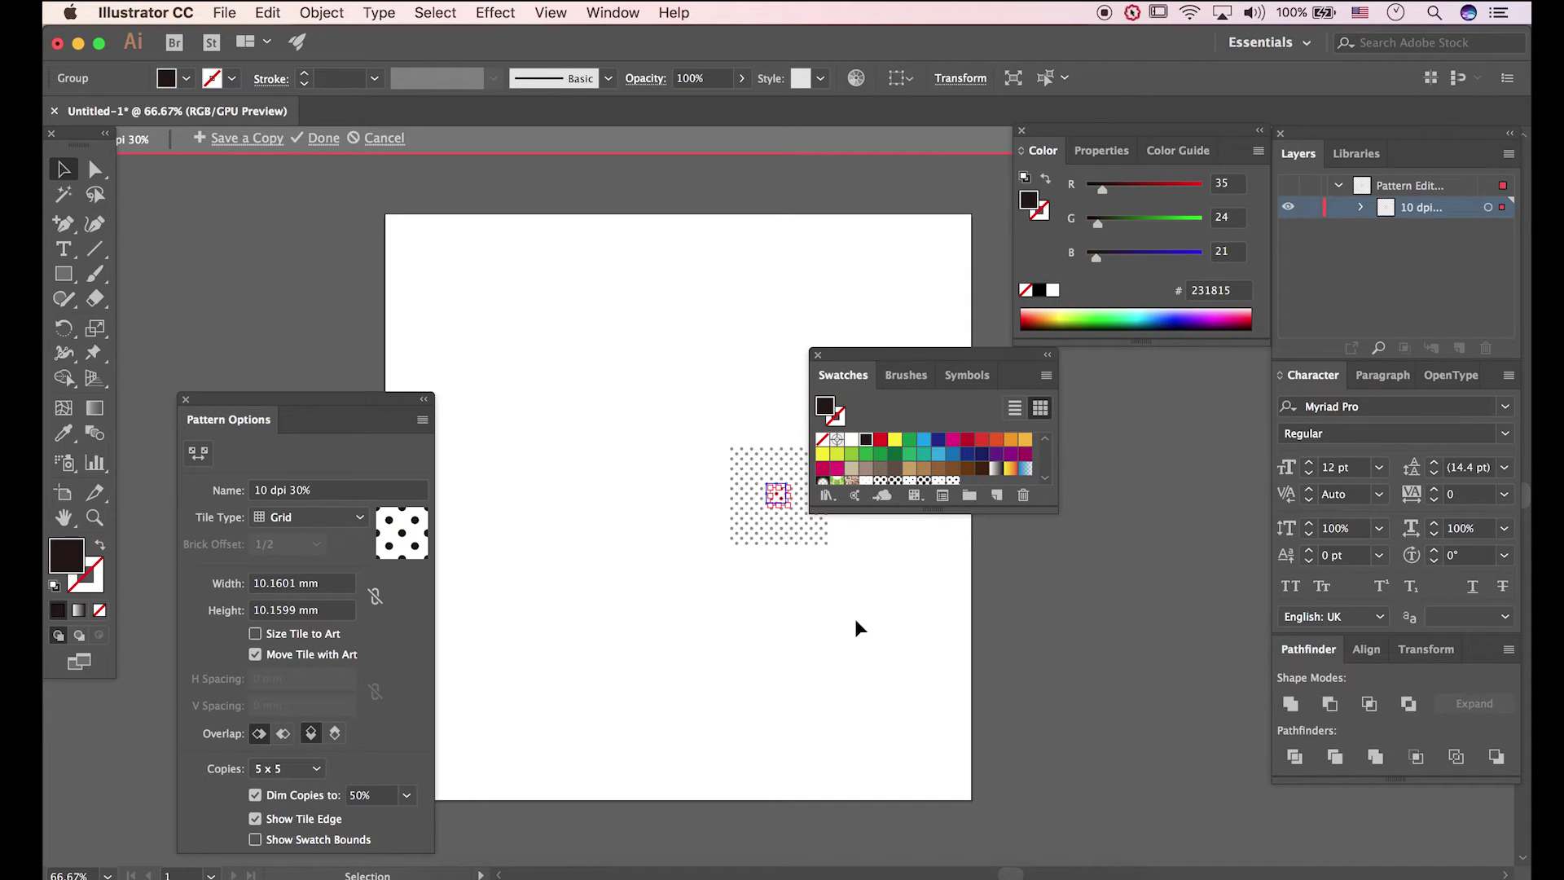
left_click(880, 439)
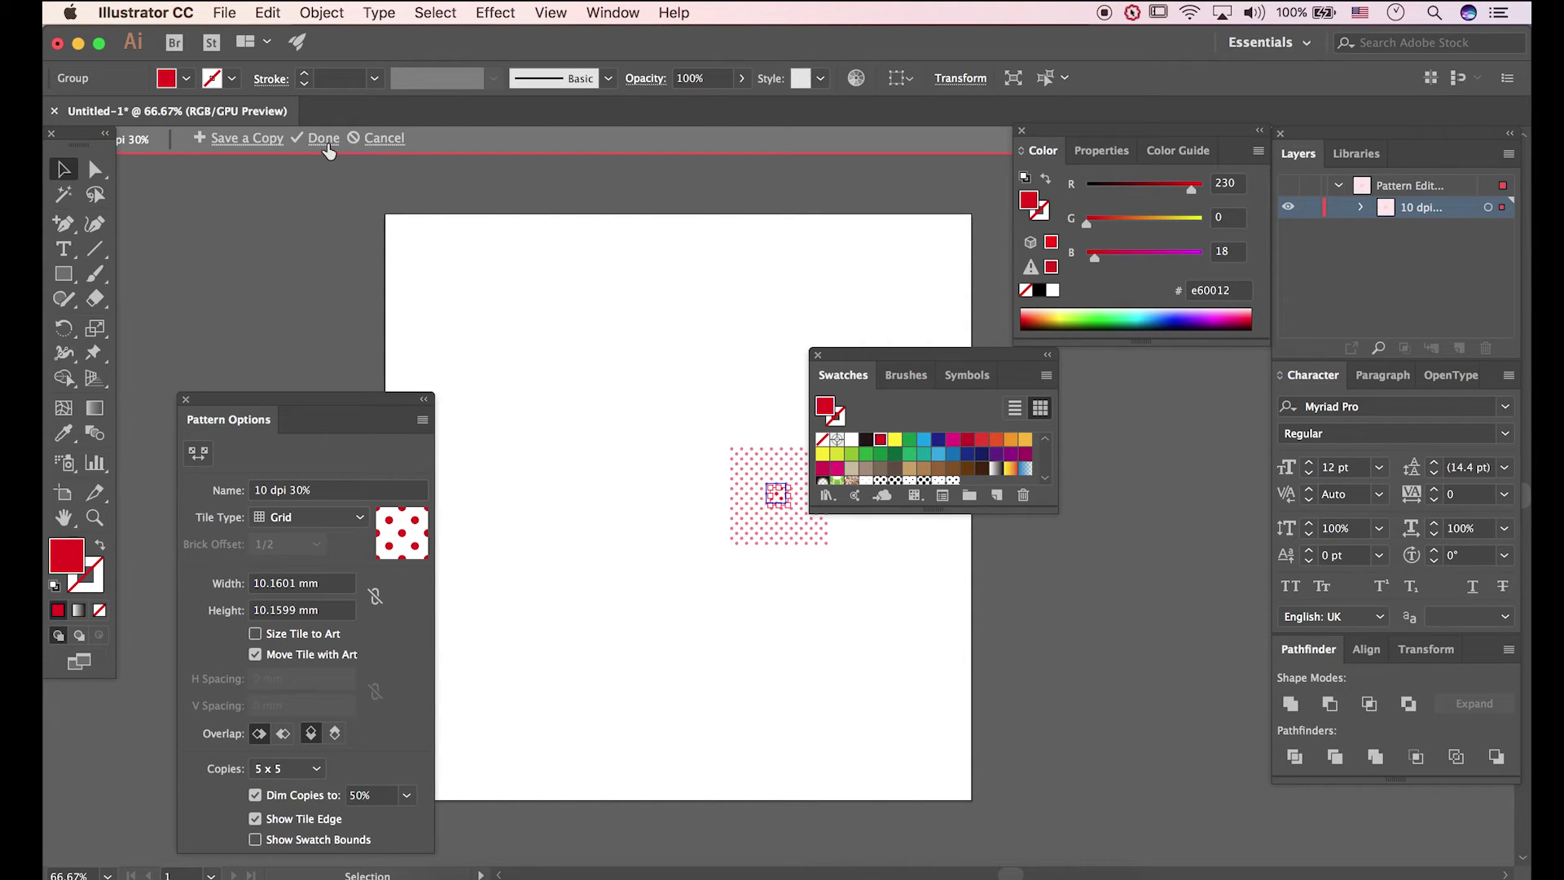
left_click(326, 140)
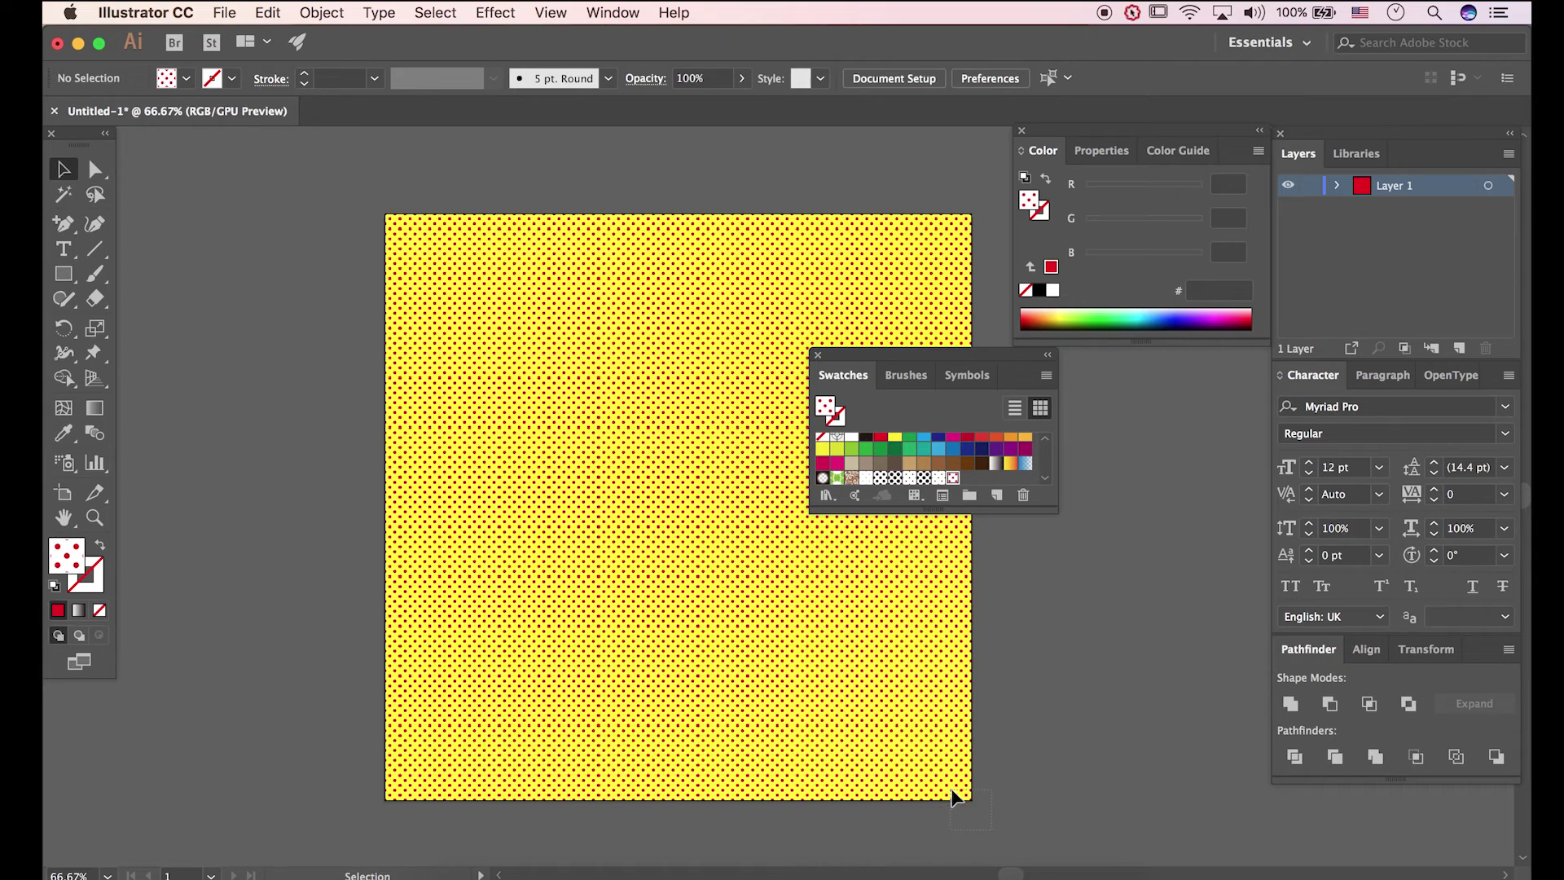
- Send the dotted rectangle to the back behind the bubbles and close the Swatches panel
left_click(952, 790)
right_click(941, 595)
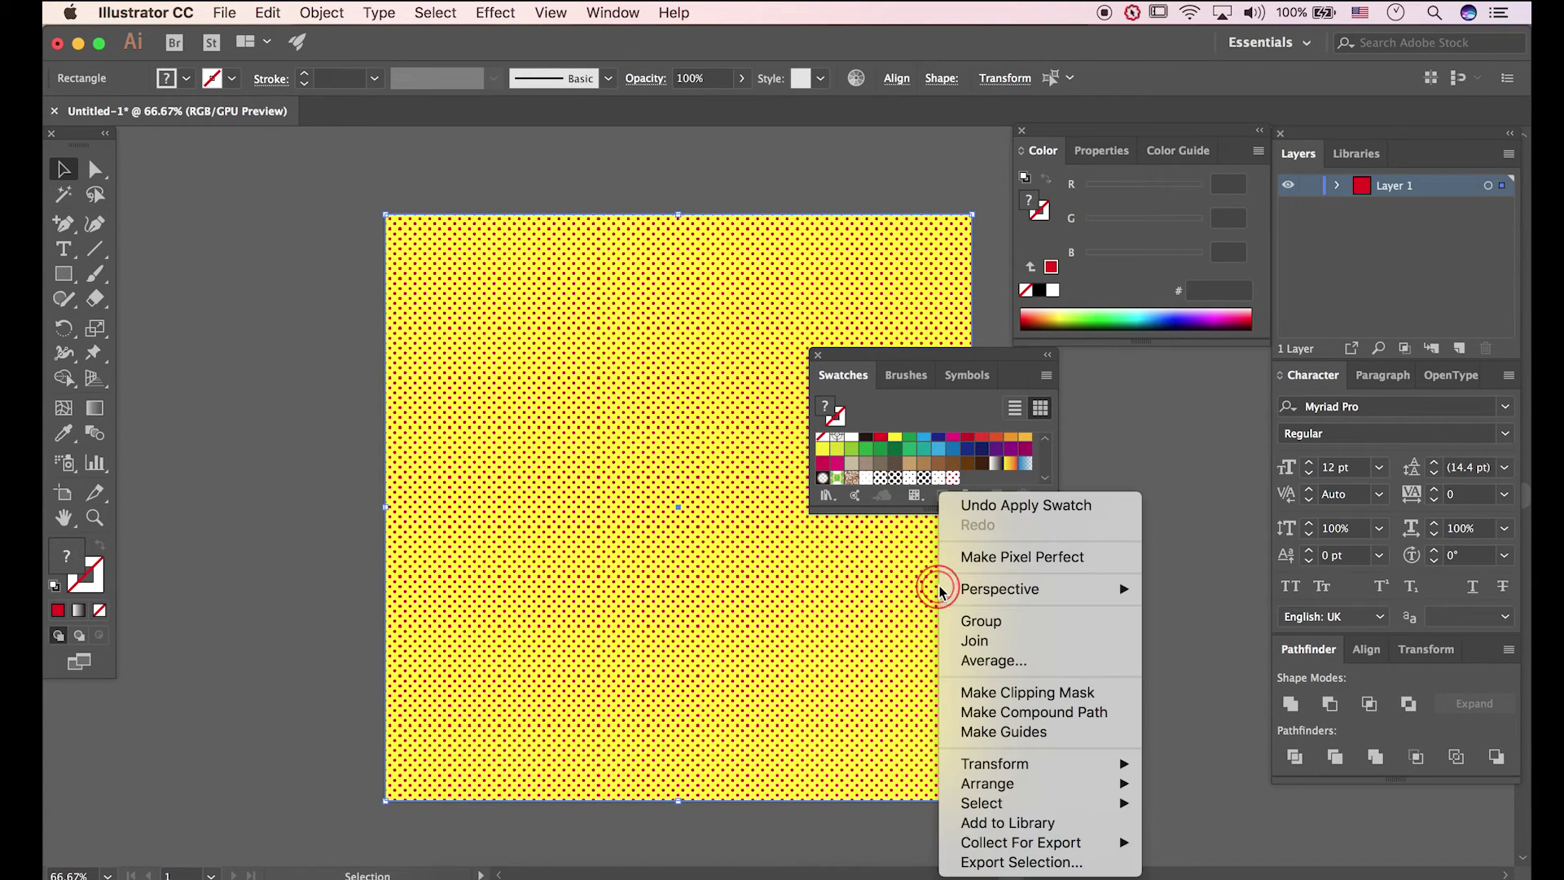
mouse_move(1023, 787)
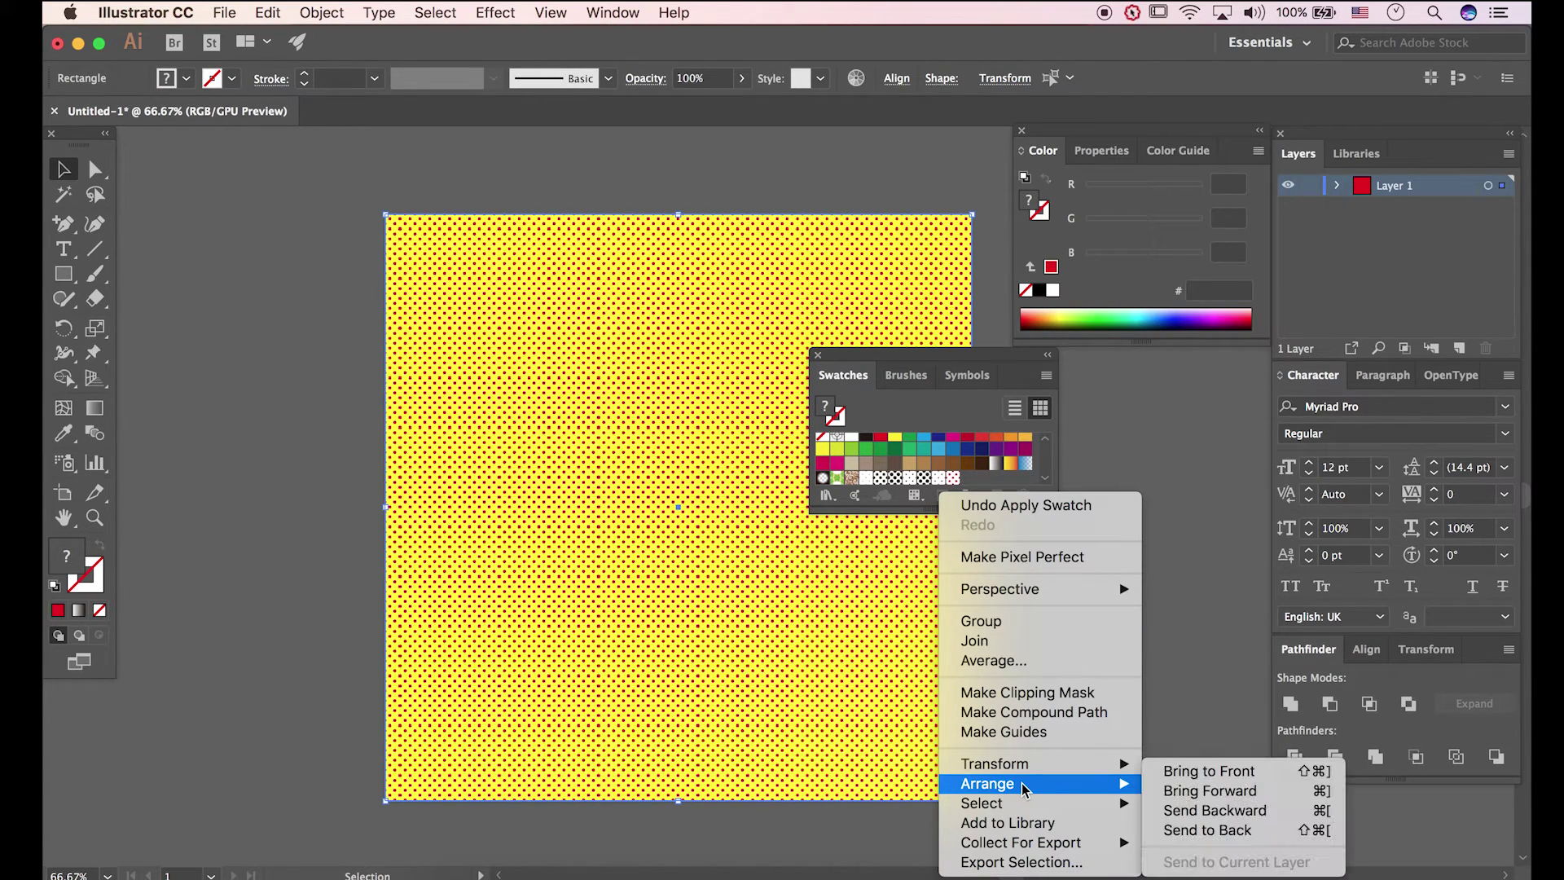
left_click(1226, 831)
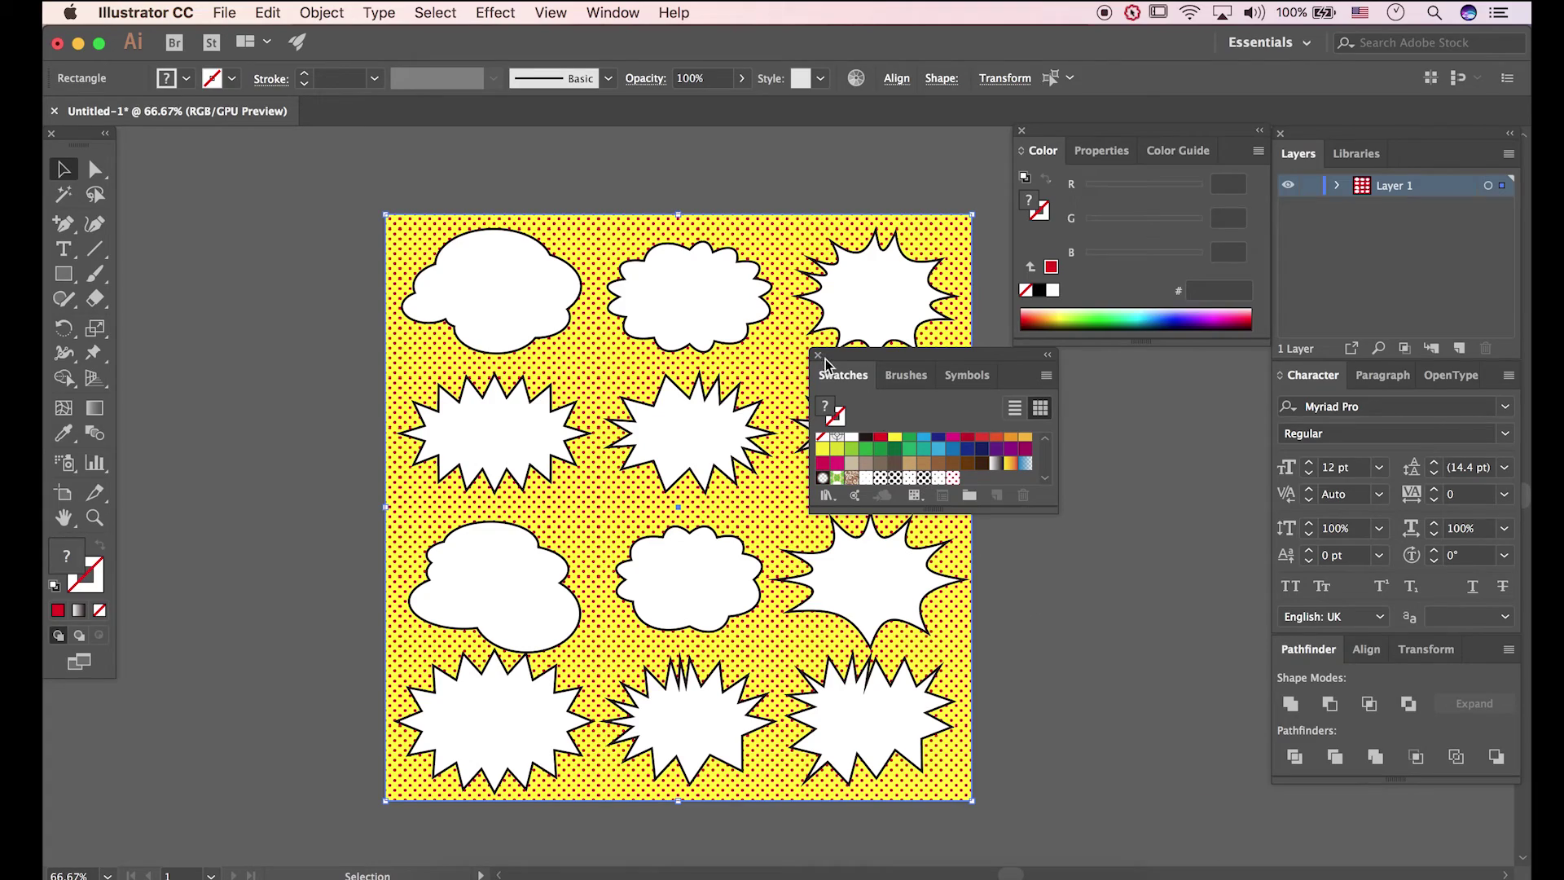
left_click(819, 357)
- Deselect, zoom to 100%, and pan to view the bubbles over the red-dotted background
left_click(1007, 659)
key("super+1")
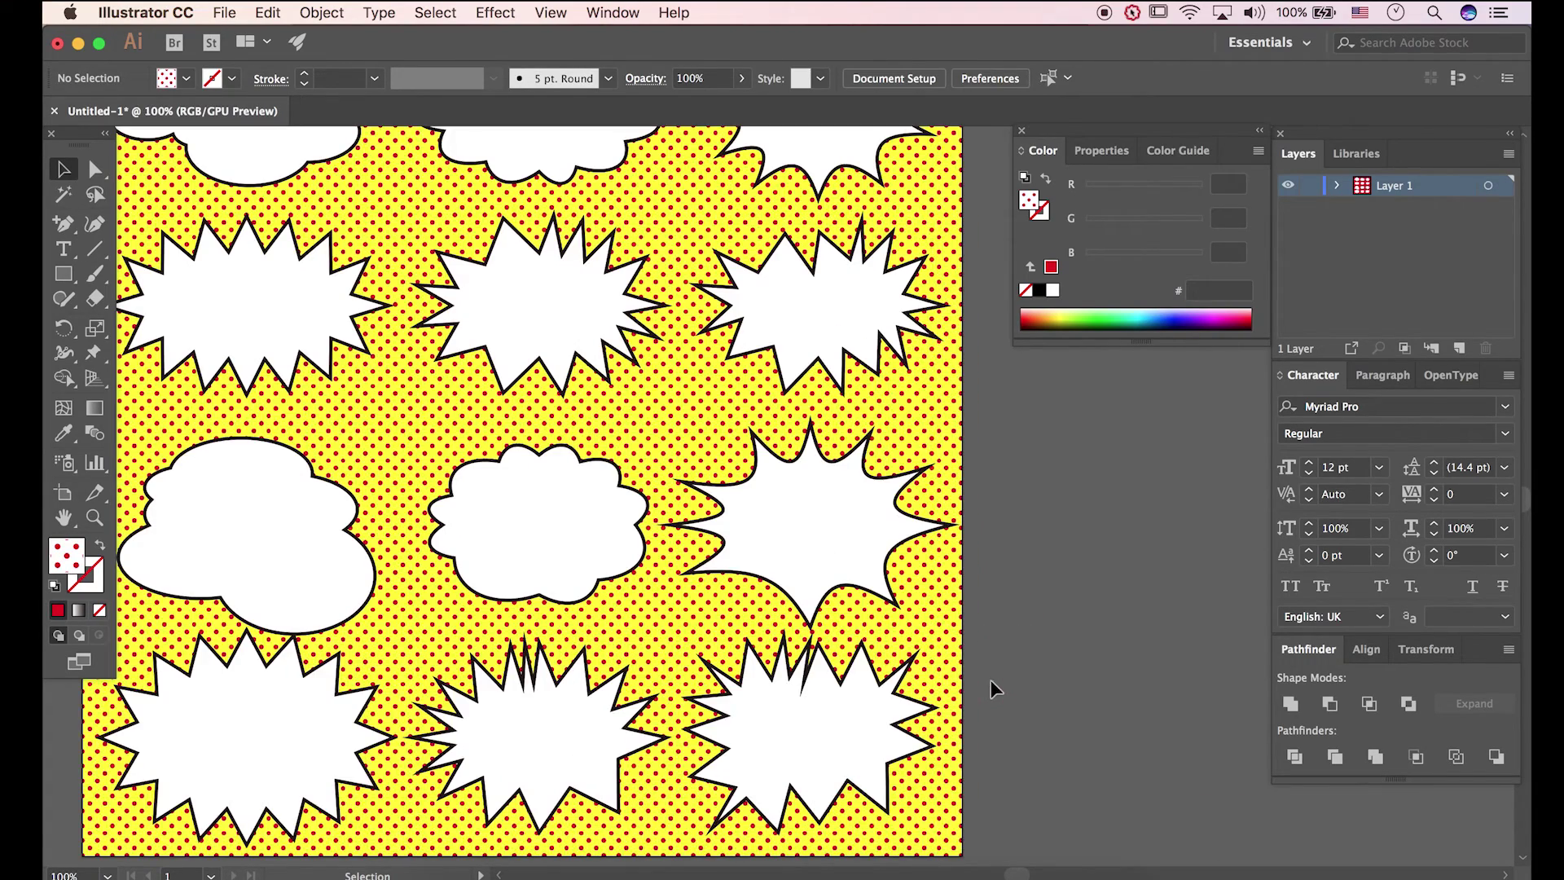
left_click_drag(996, 685, 1071, 577)
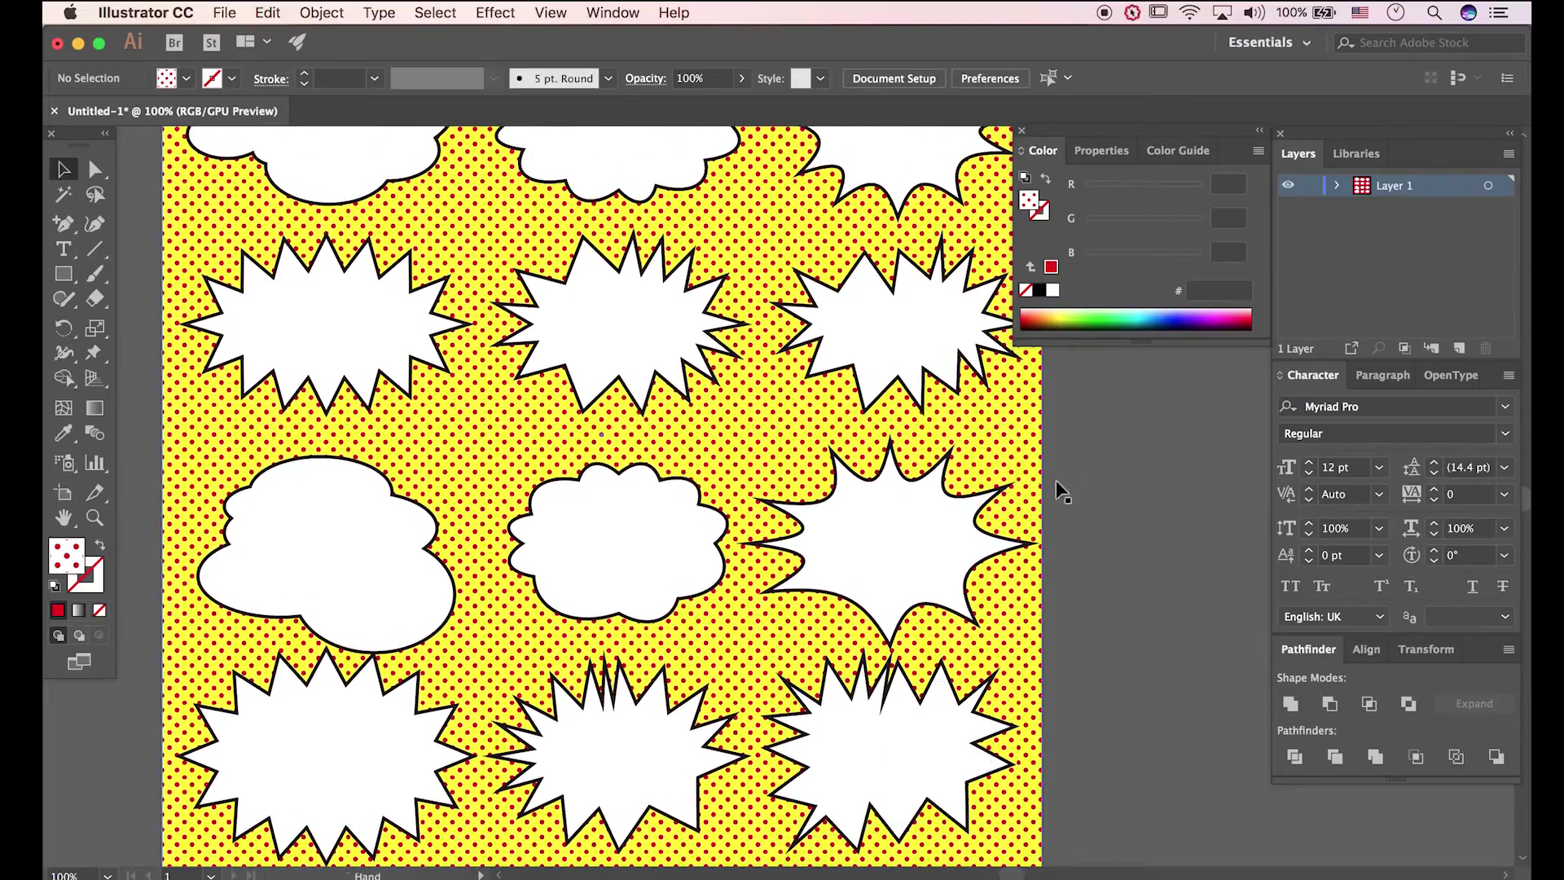